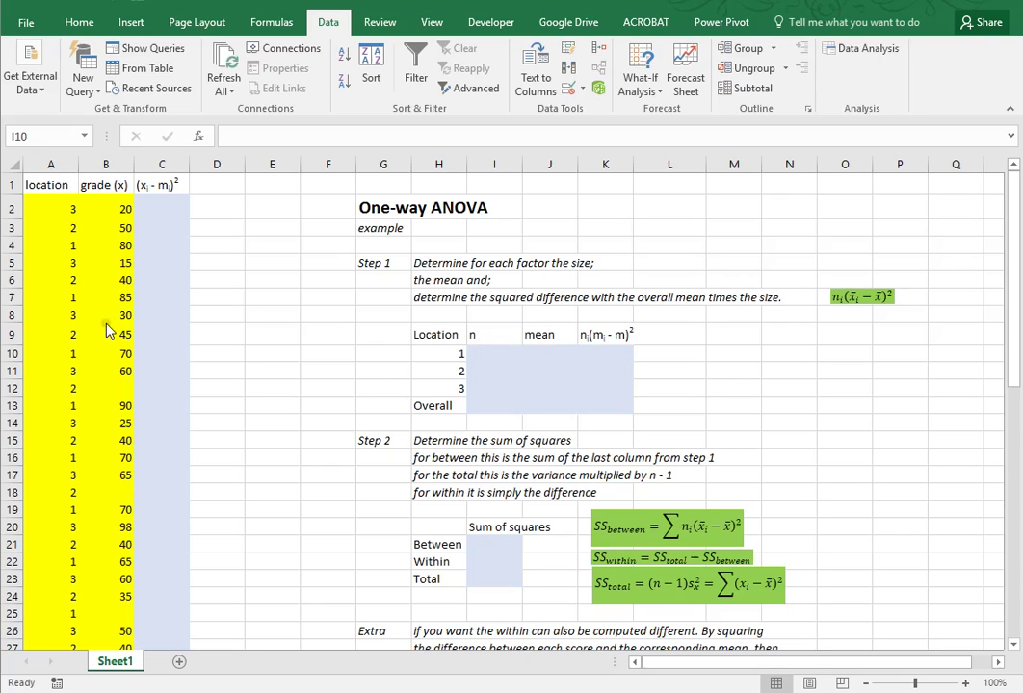
Review the one-way ANOVA worksheet's calculation steps, formulas and the location codes in column A.
click(297, 335)
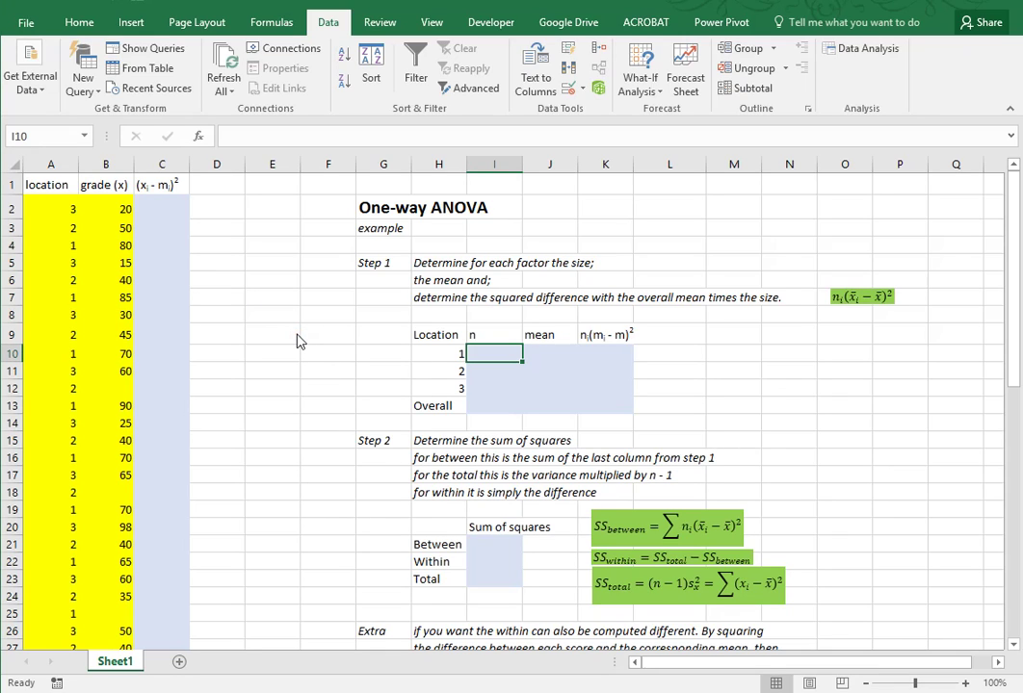
scroll(296, 340, down, 5)
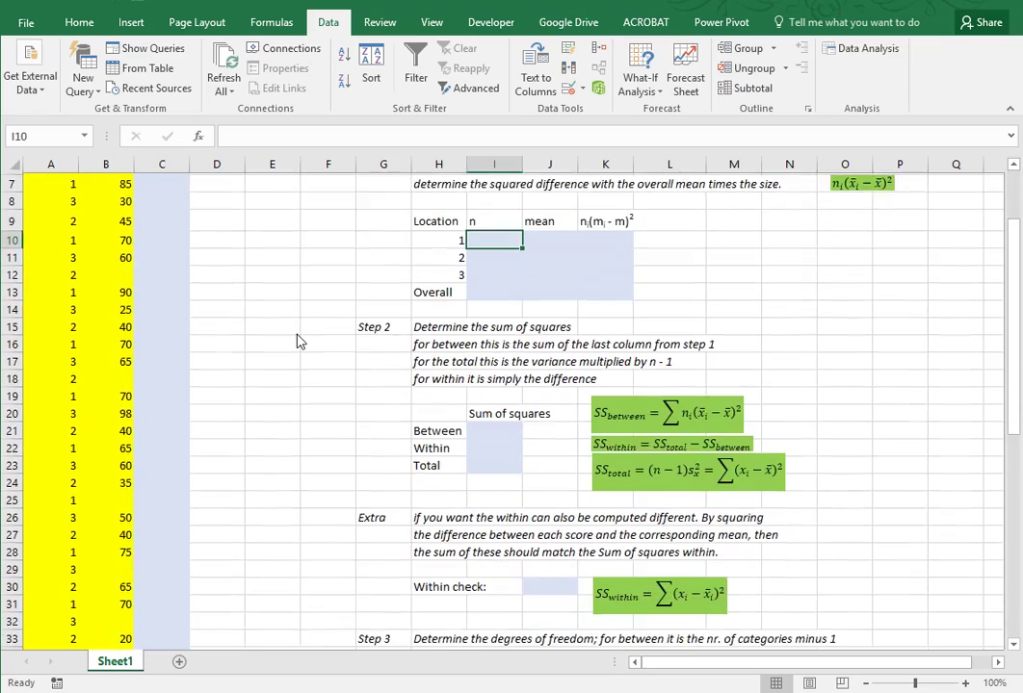
scroll(296, 340, down, 5)
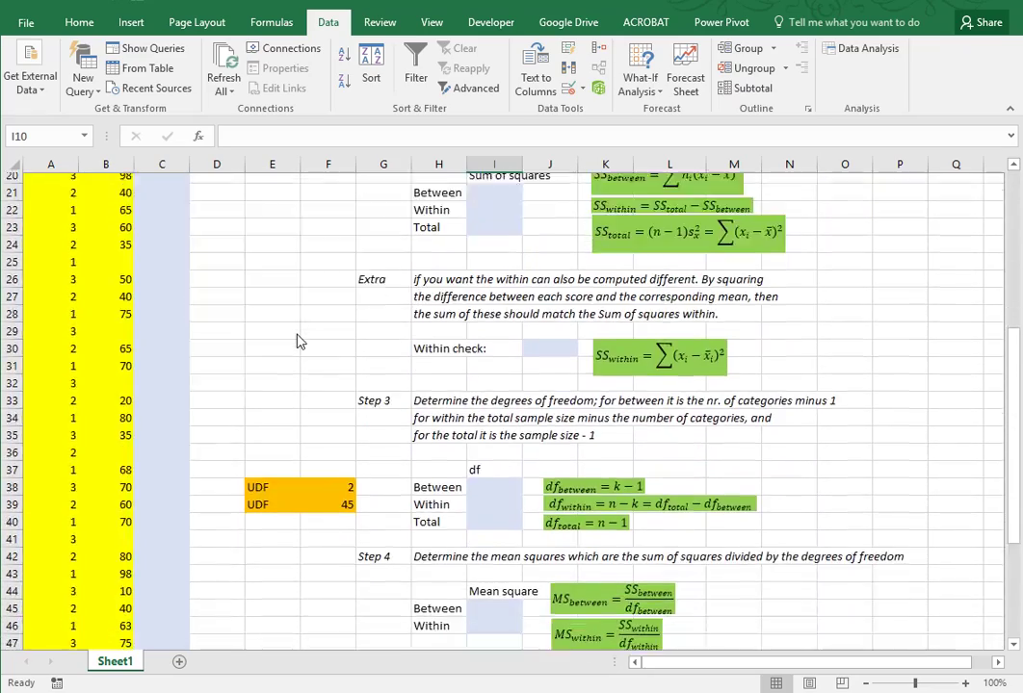
scroll(297, 340, down, 2)
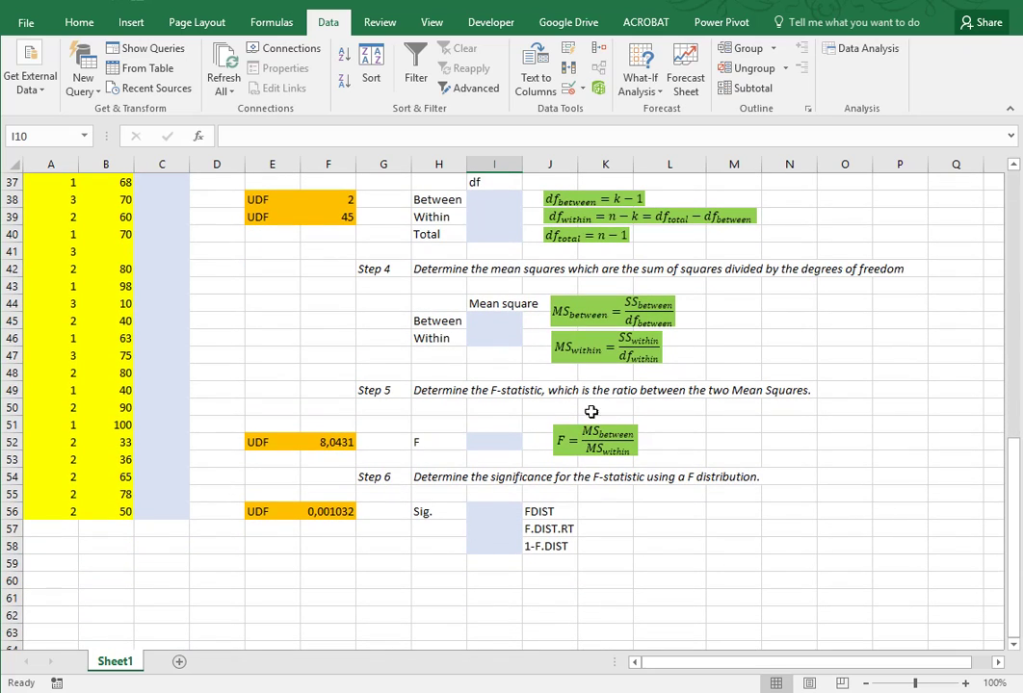
scroll(514, 378, up, 5)
scroll(514, 378, up, 7)
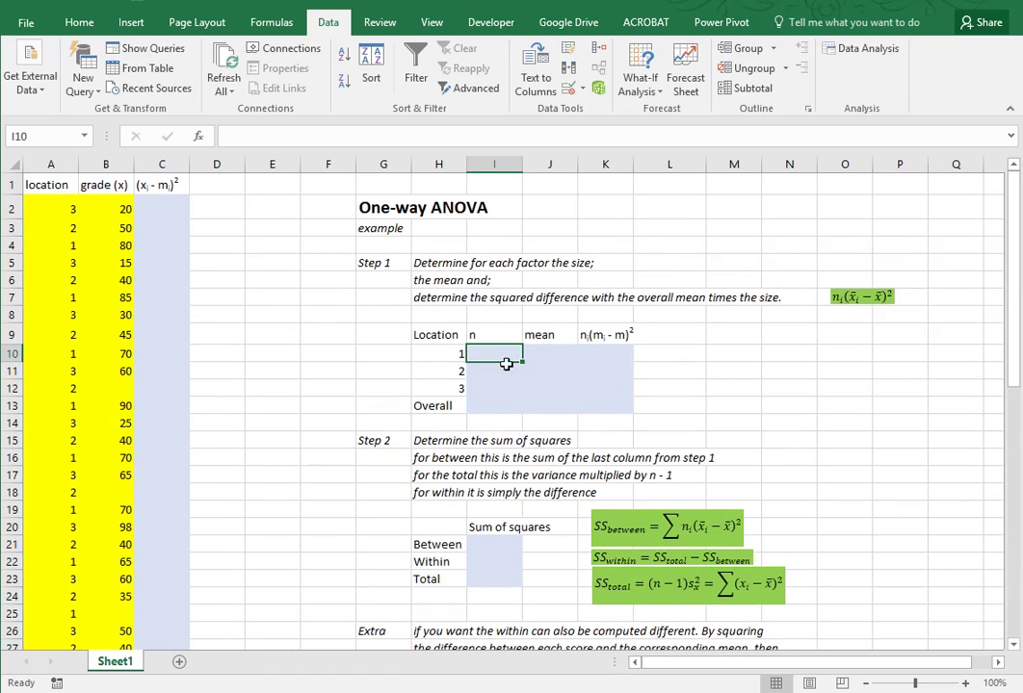
click(438, 264)
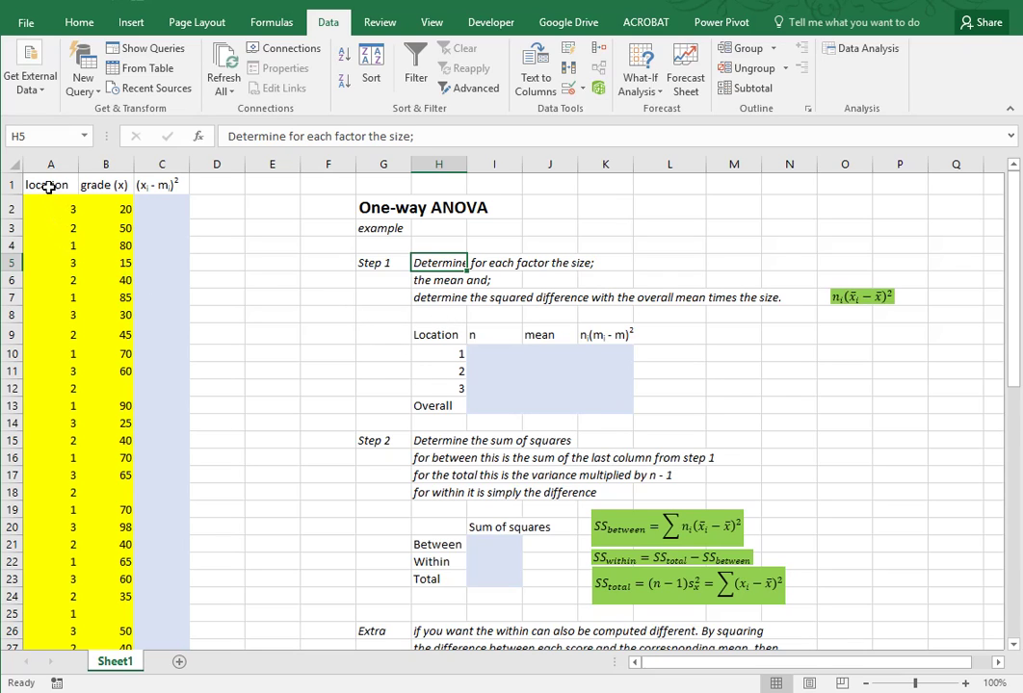
click(52, 297)
click(52, 279)
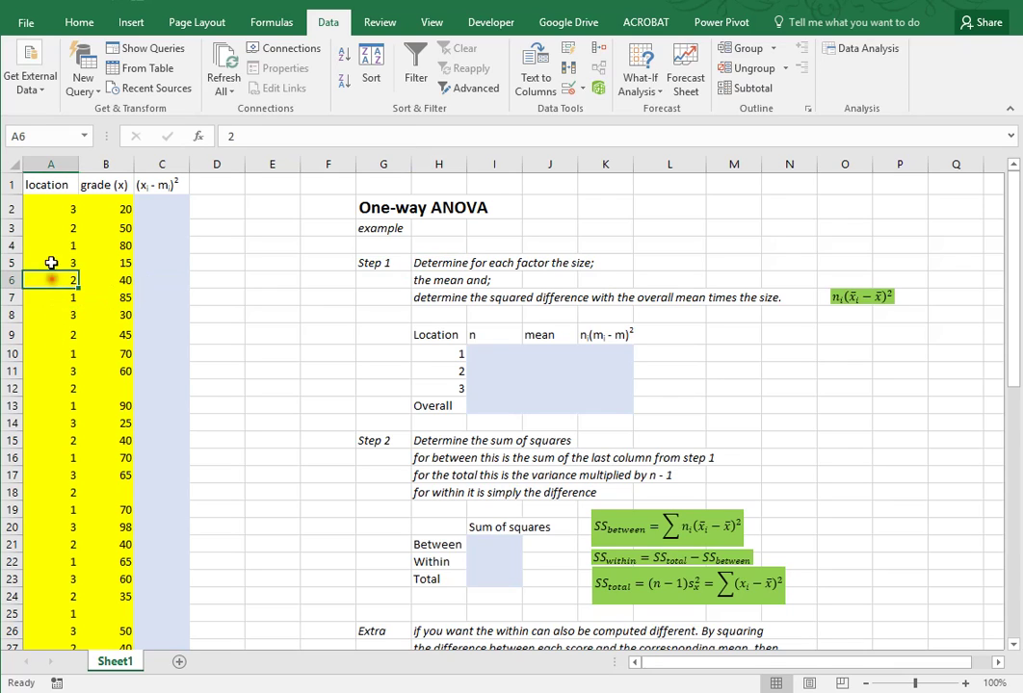
click(52, 263)
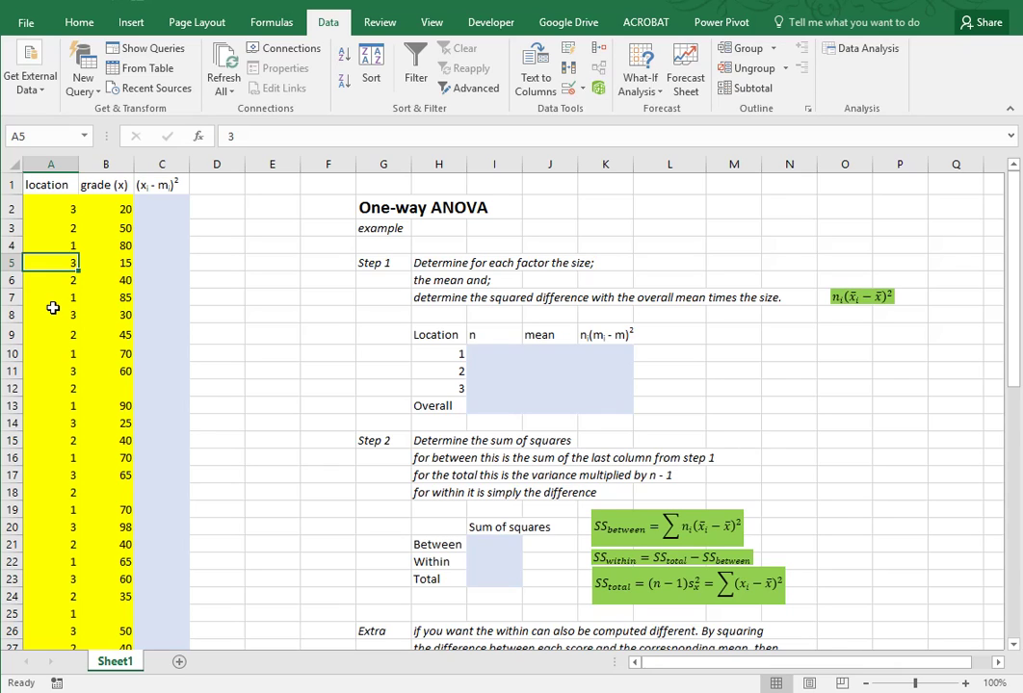
Enter =COUNTIFS(A:A;H10;B:B;">0") in I10 to count the location 1 rows that have a grade.
click(479, 357)
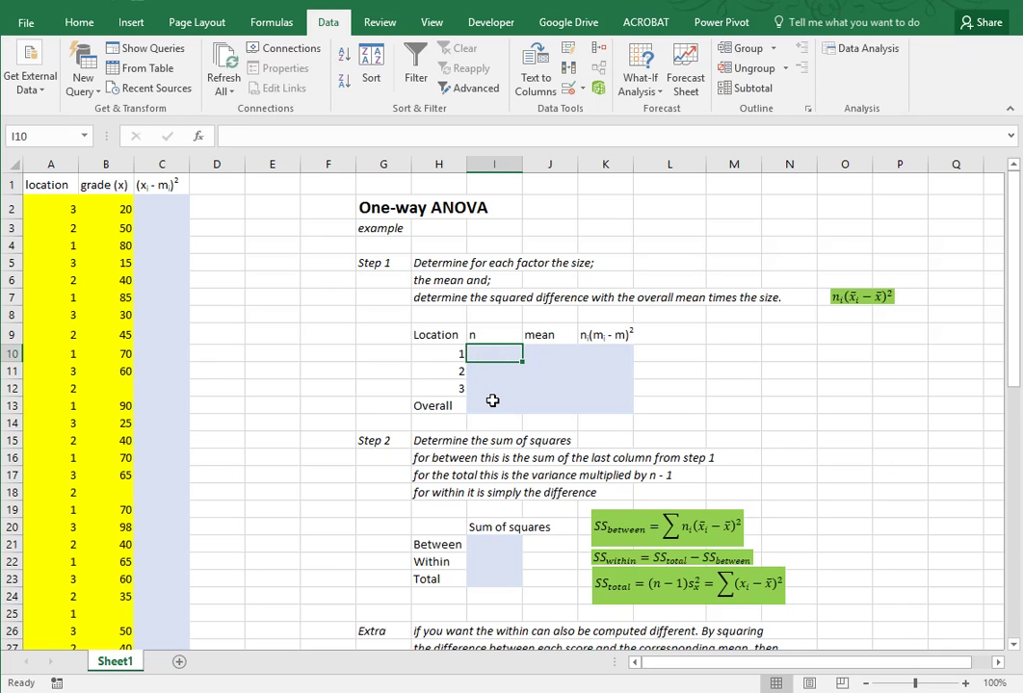
text(=counti)
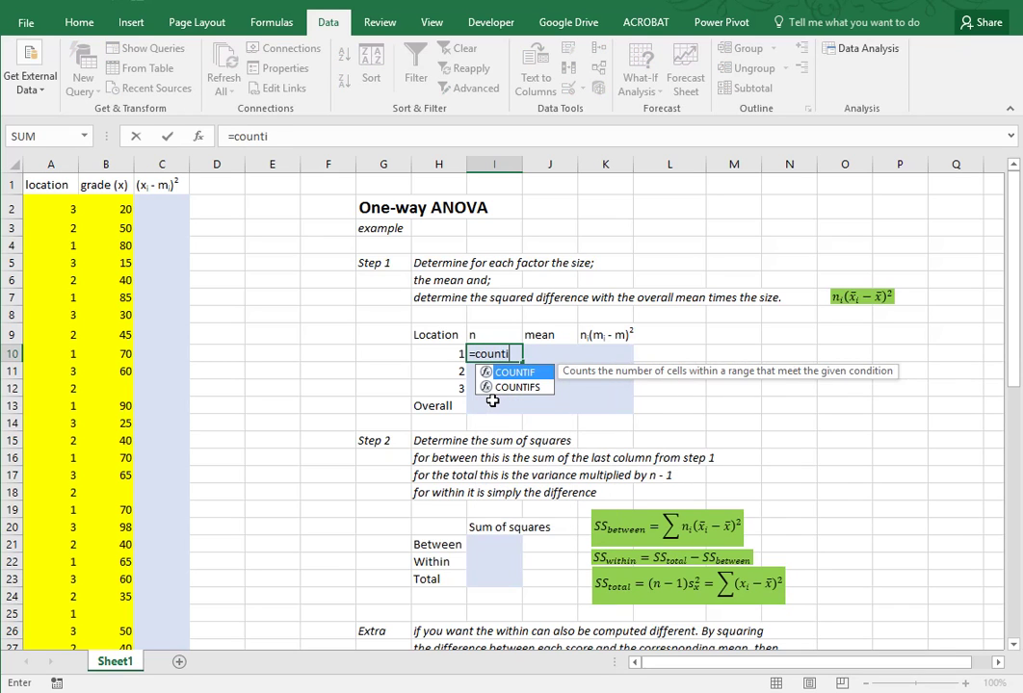
text(fs()
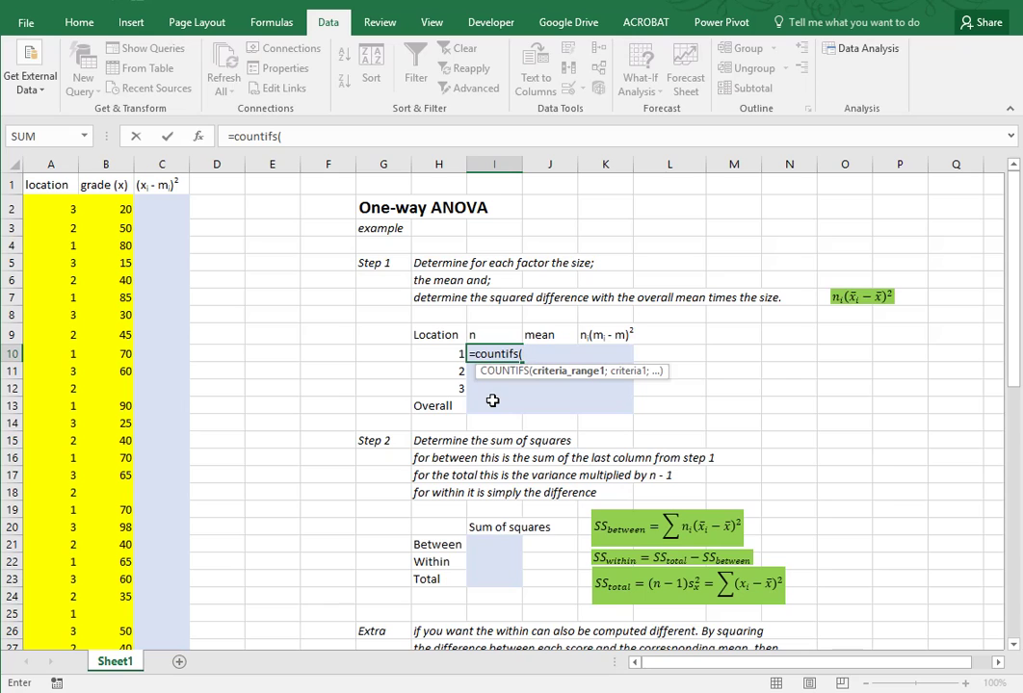
click(53, 166)
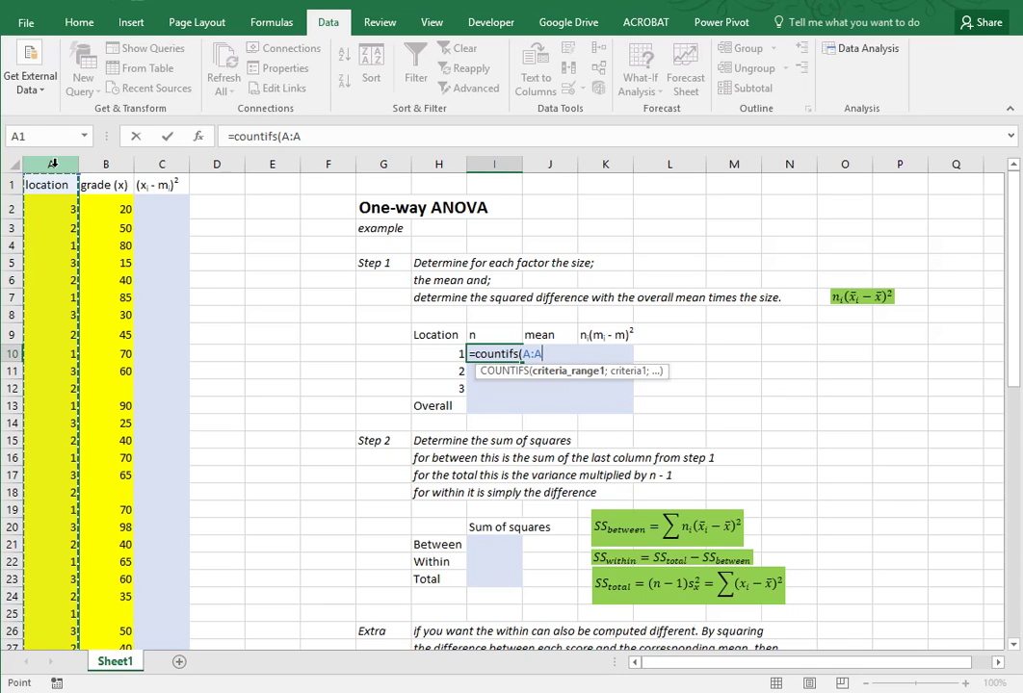
text(;)
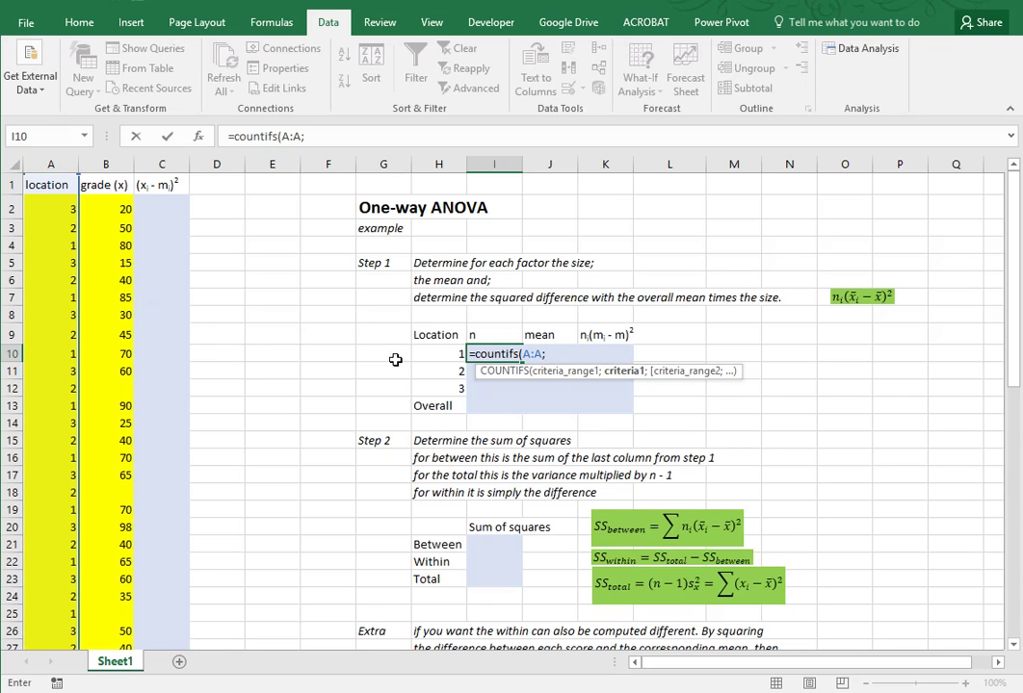
click(448, 353)
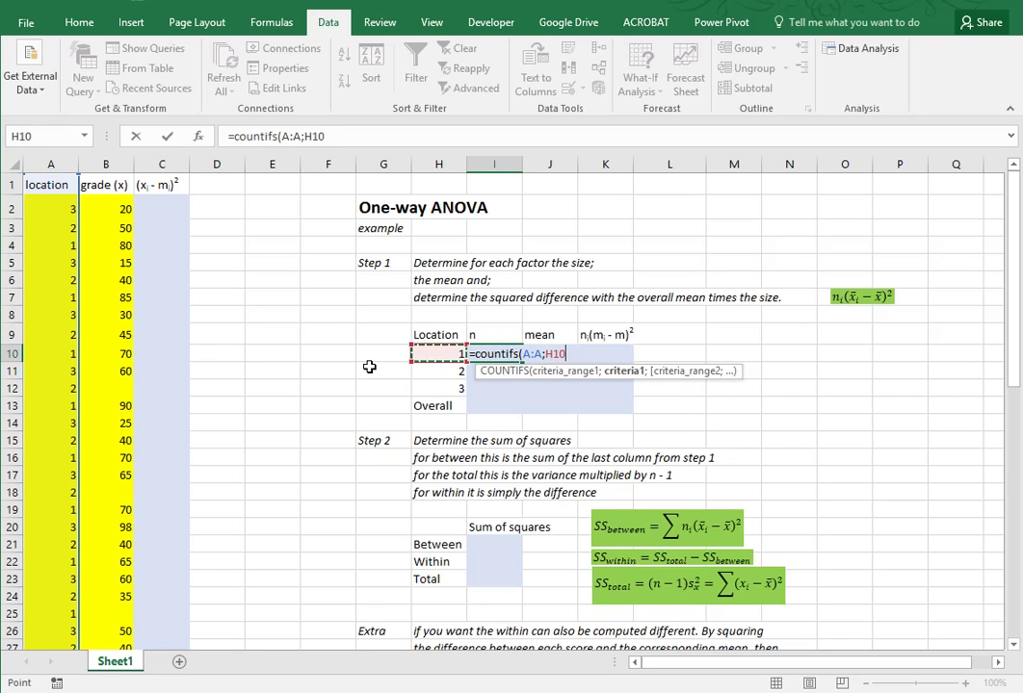
text(;)
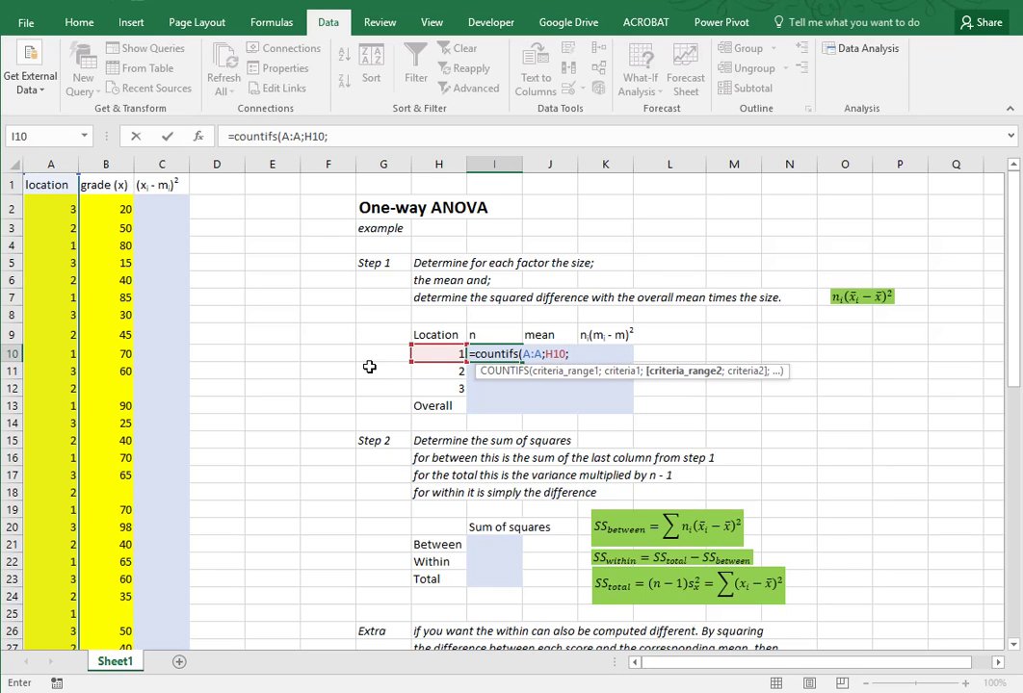
click(106, 165)
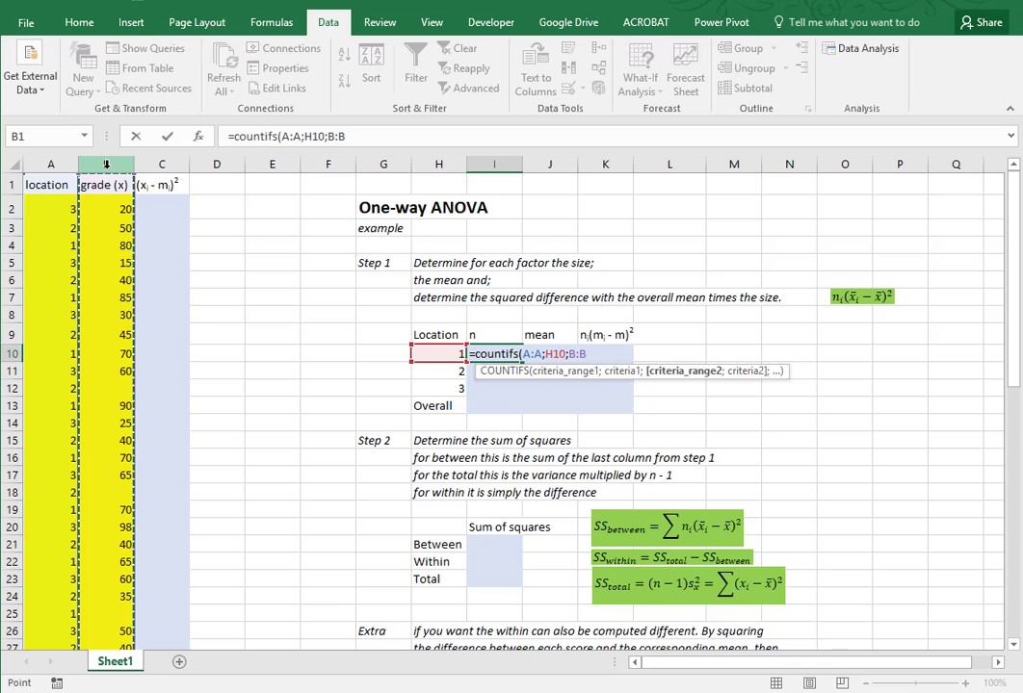
text(;)
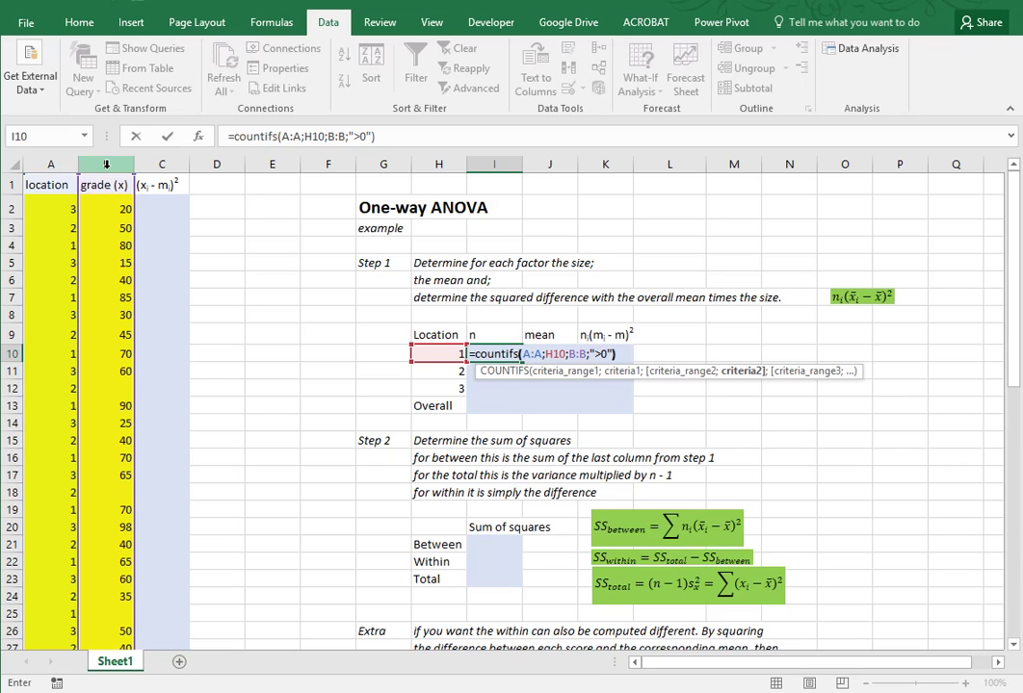
text(">0"))
key(Return)
Fill the count formula down to I12 for locations 2 and 3, and sum the sizes in the Overall cell I13.
key(Up)
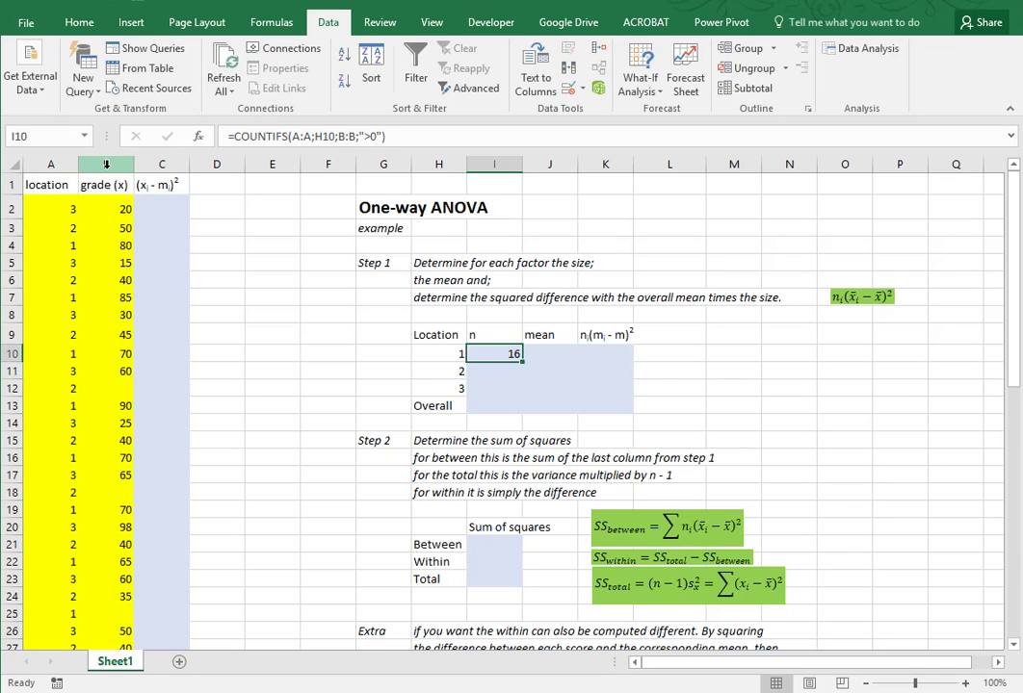
drag(523, 360, 525, 397)
click(502, 406)
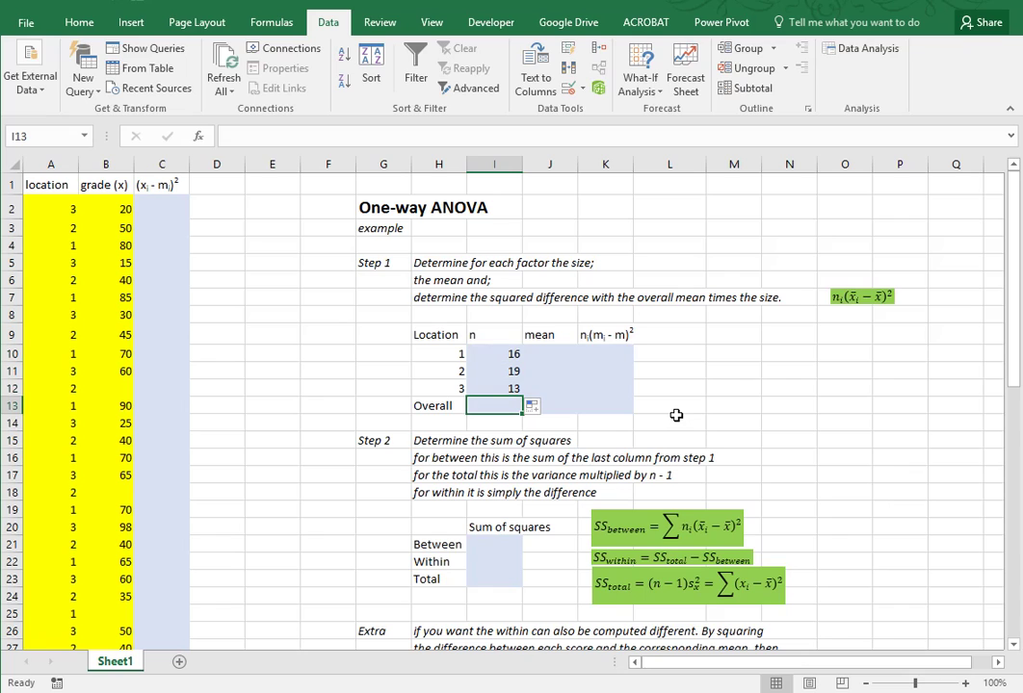
key(alt+equal)
key(Return)
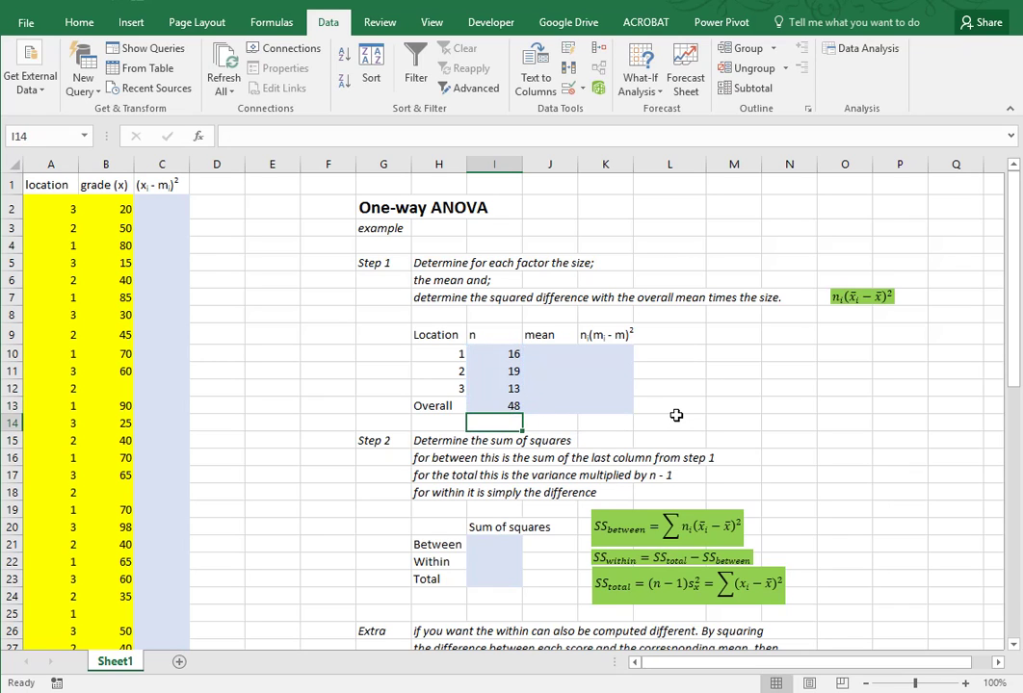
Enter =AVERAGEIF(A:A;H10;B:B) in J10 to calculate the mean grade for location 1.
click(548, 353)
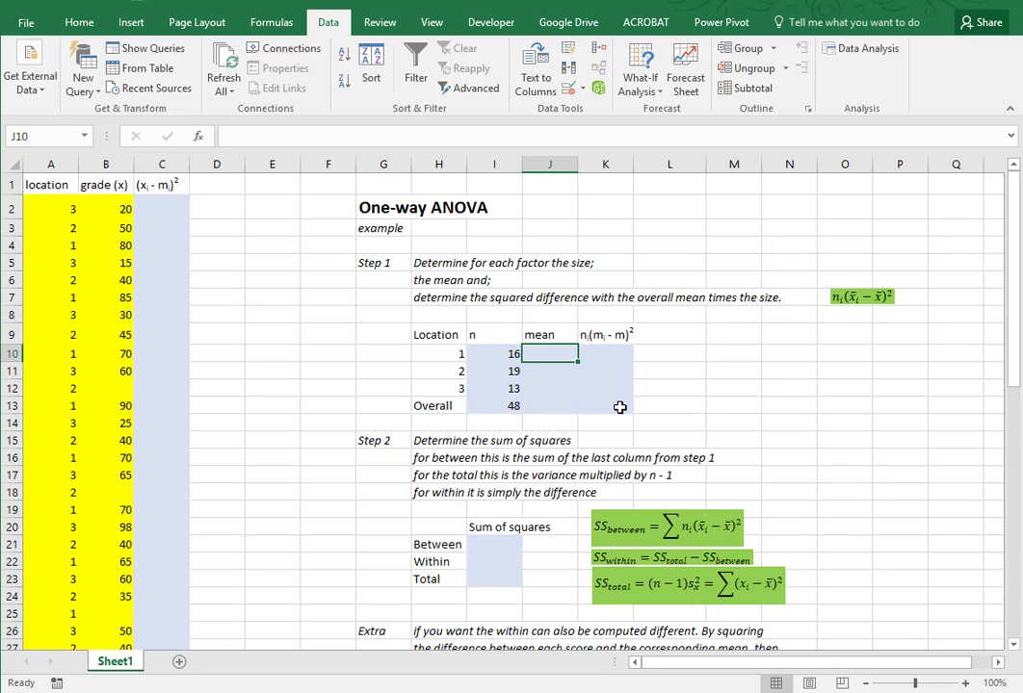
text(=aver)
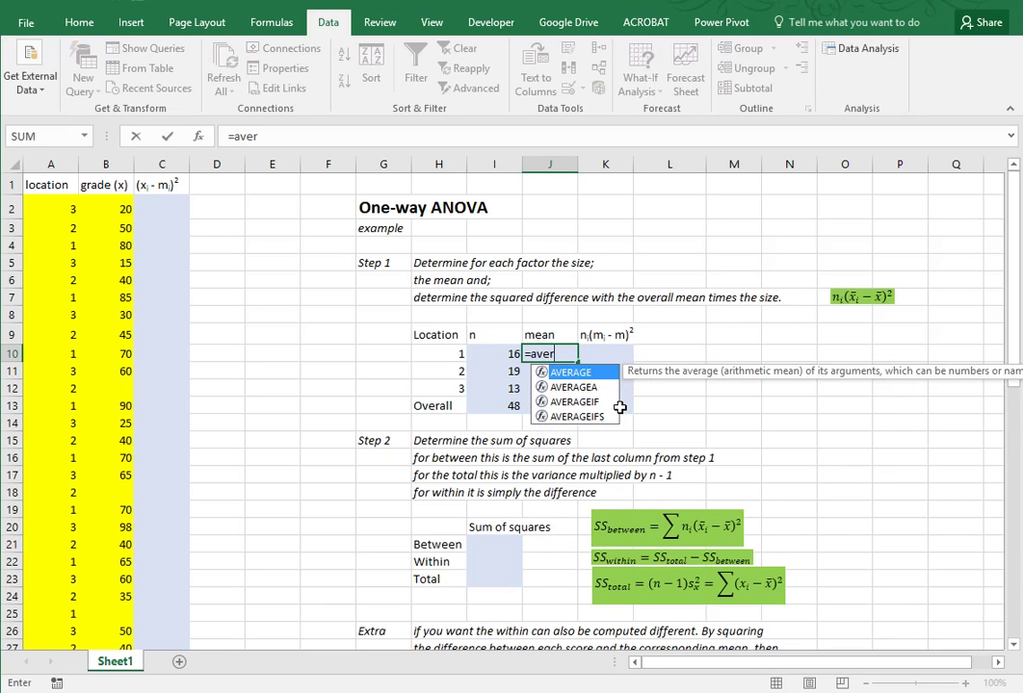
text(ageif)
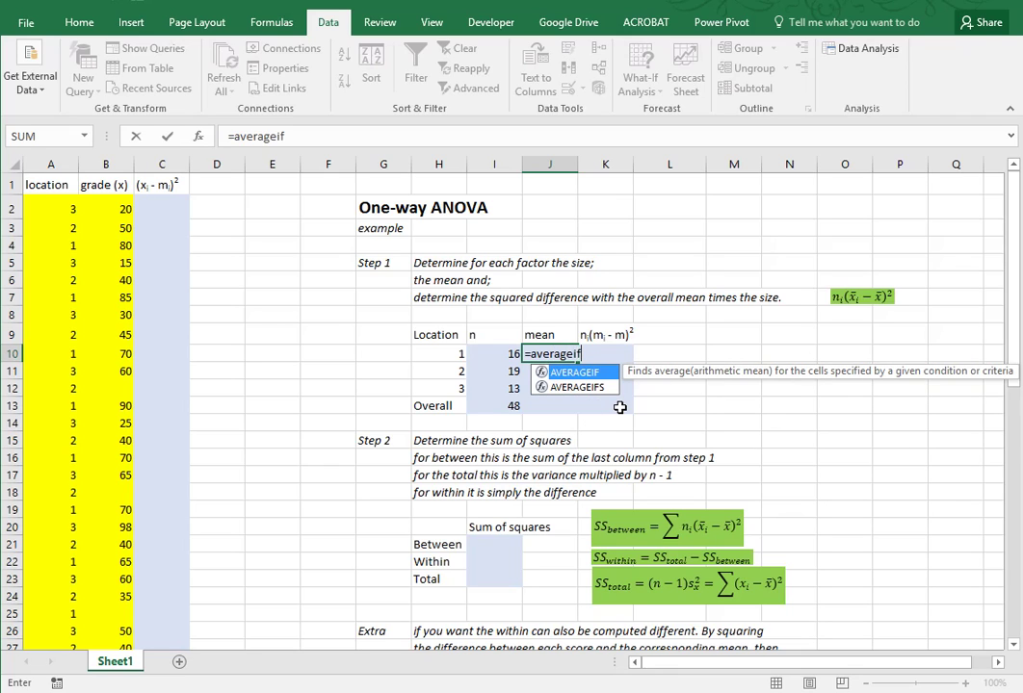
text(()
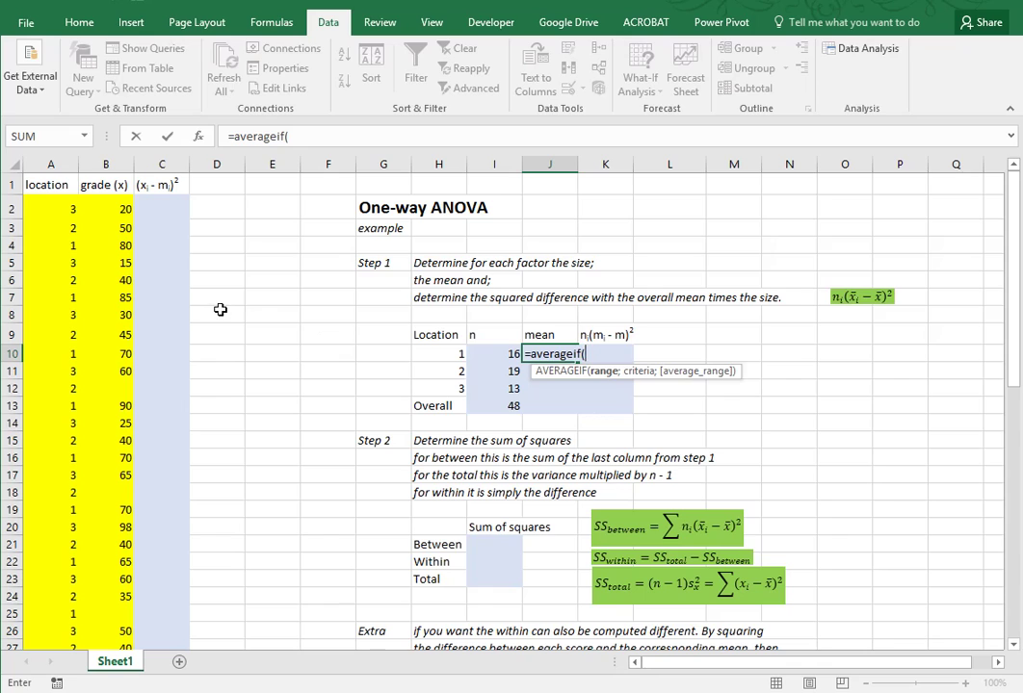
click(51, 164)
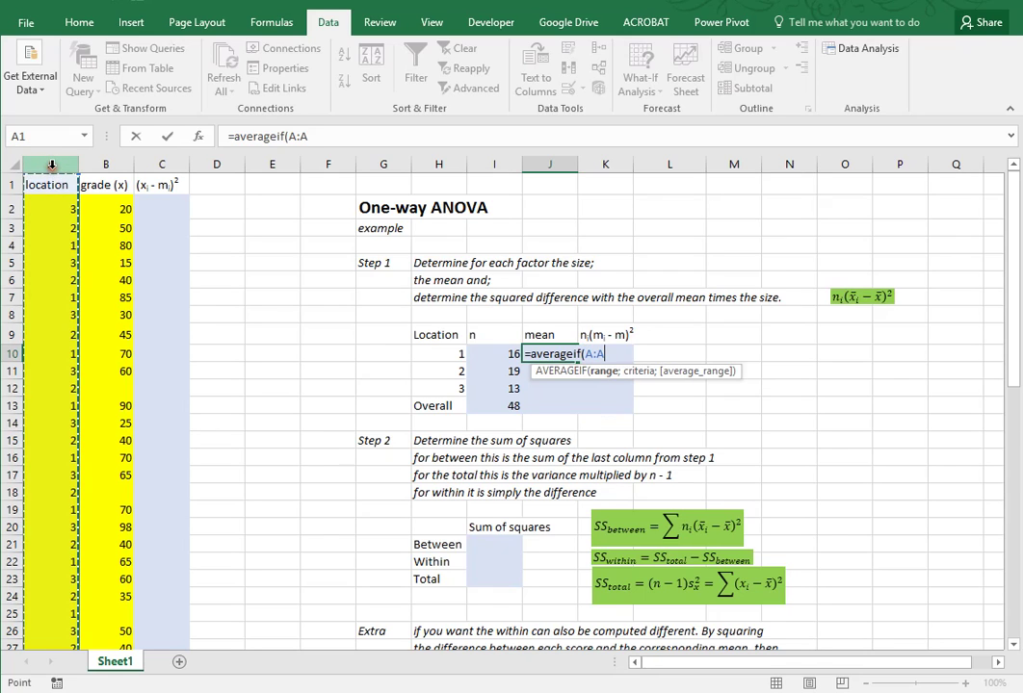
text(;)
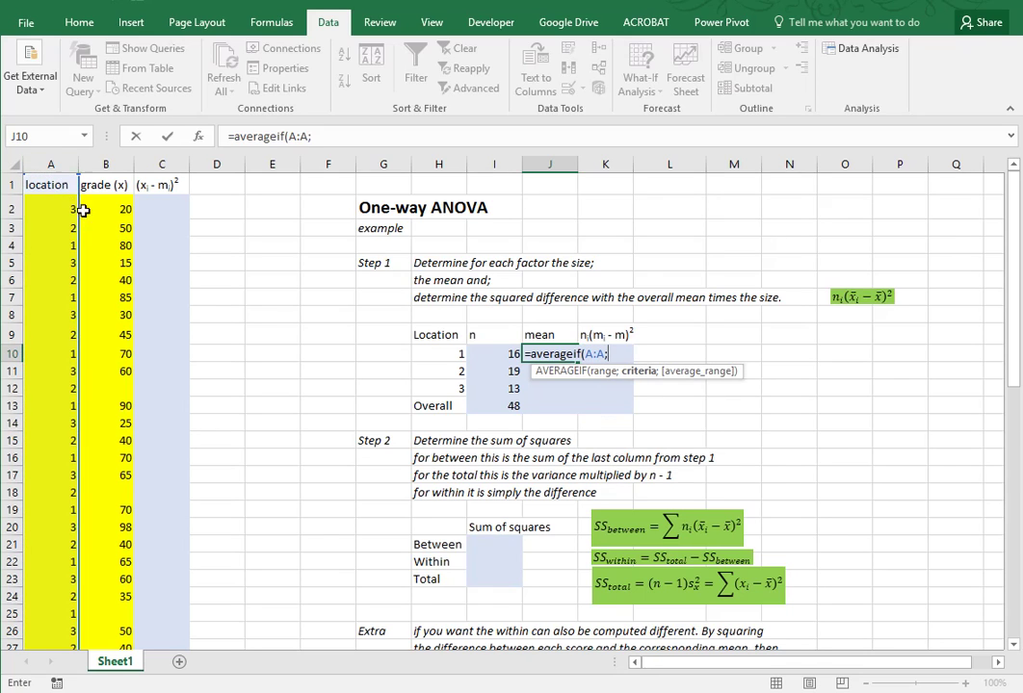
click(442, 354)
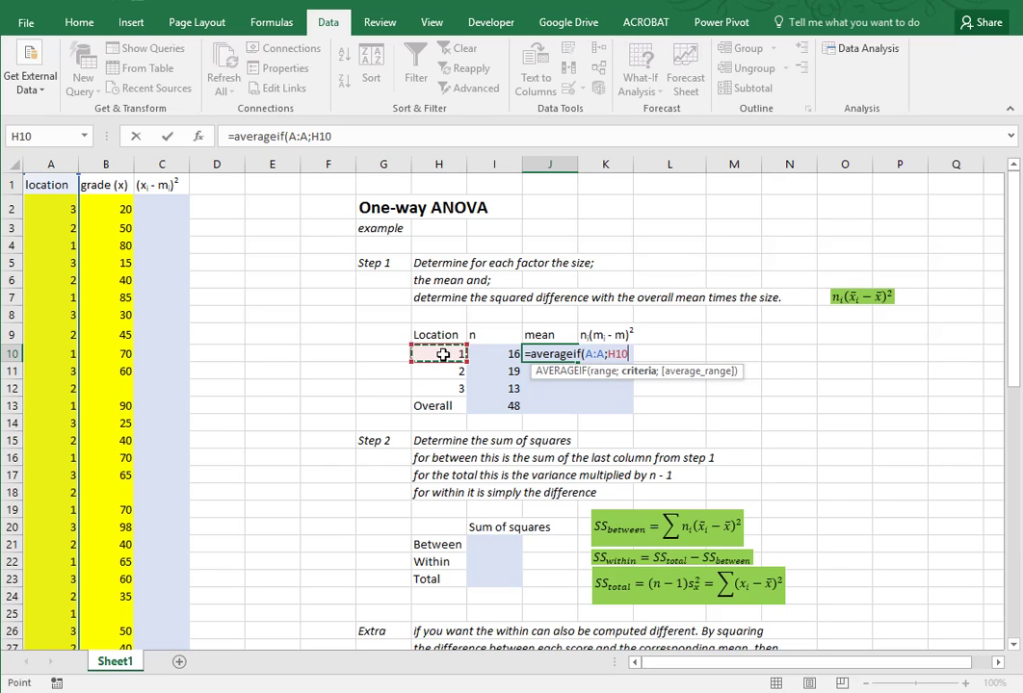
text(;)
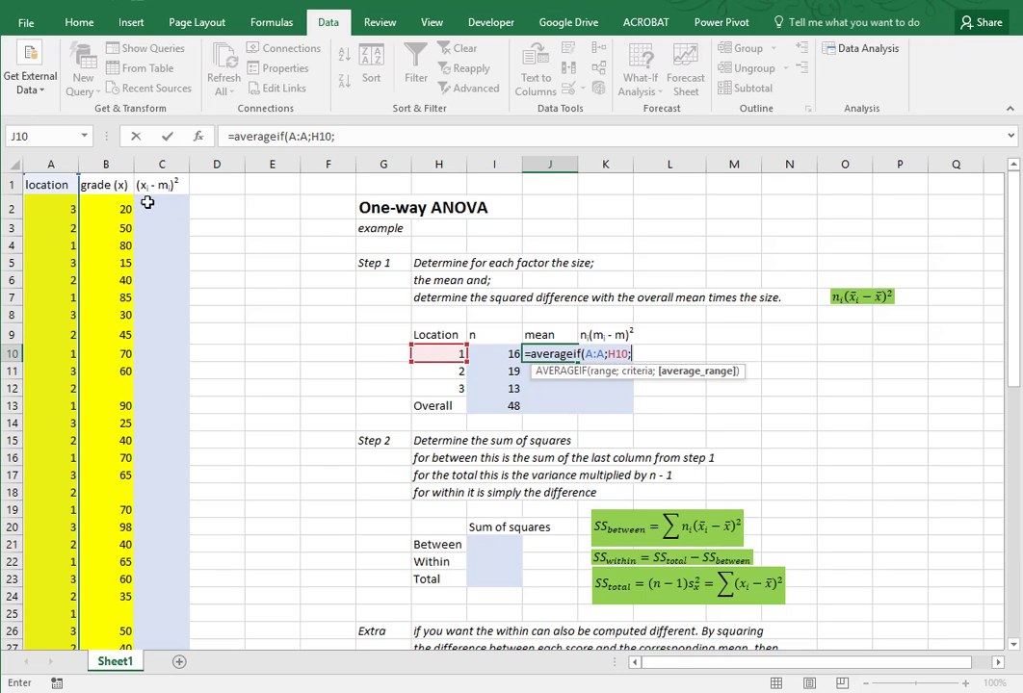
click(113, 164)
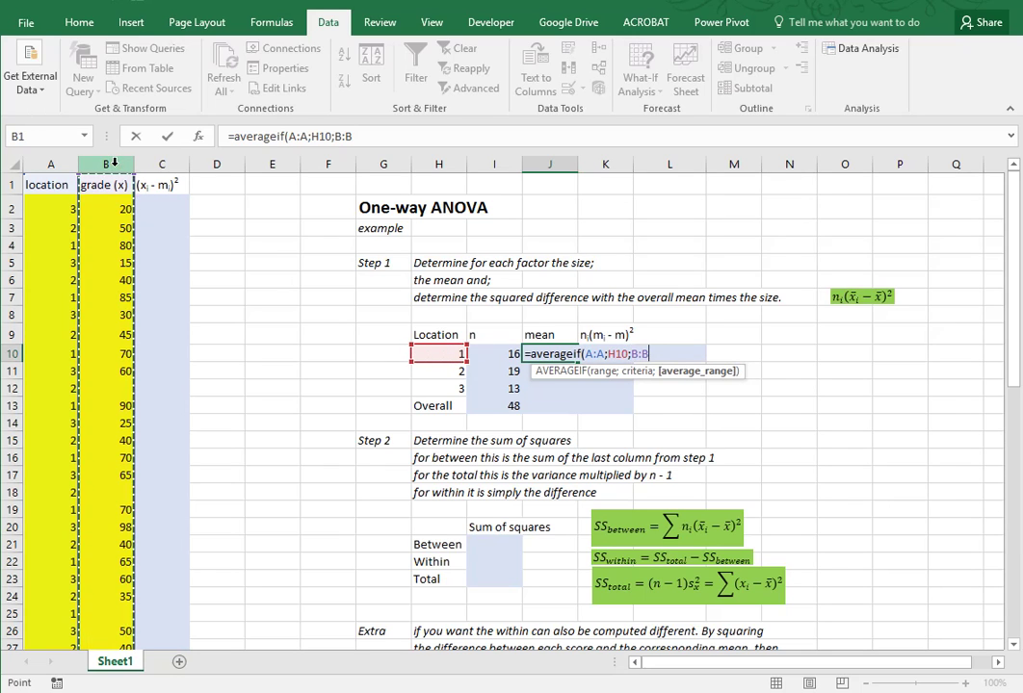
key(Return)
Copy the mean formula from J10 into J11:J12 for locations 2 and 3.
key(Up)
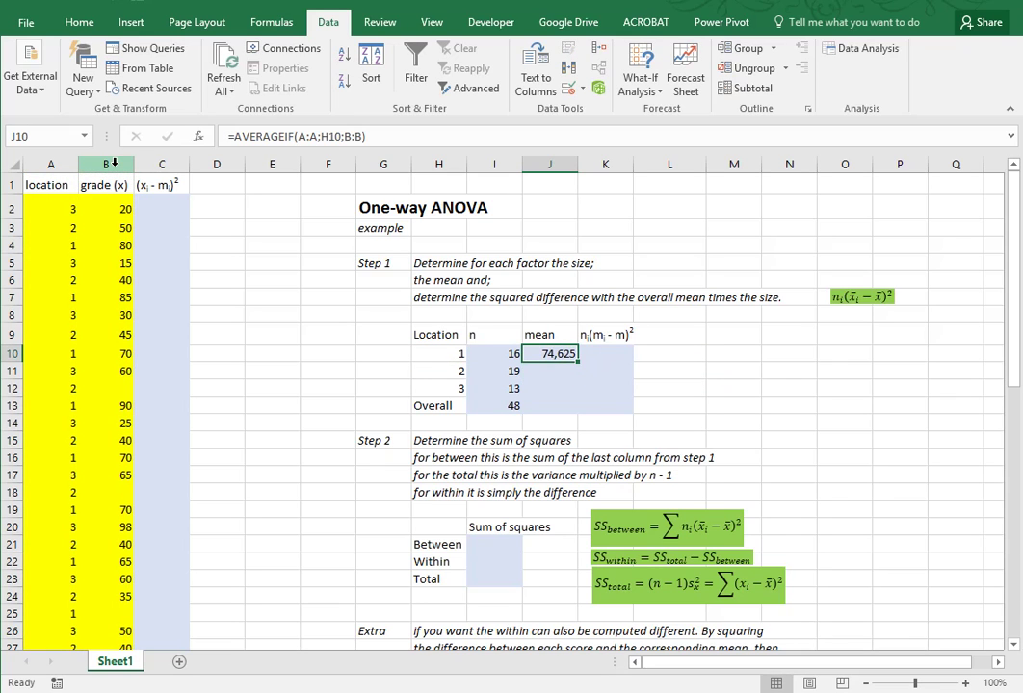
key(ctrl+c)
drag(532, 372, 539, 387)
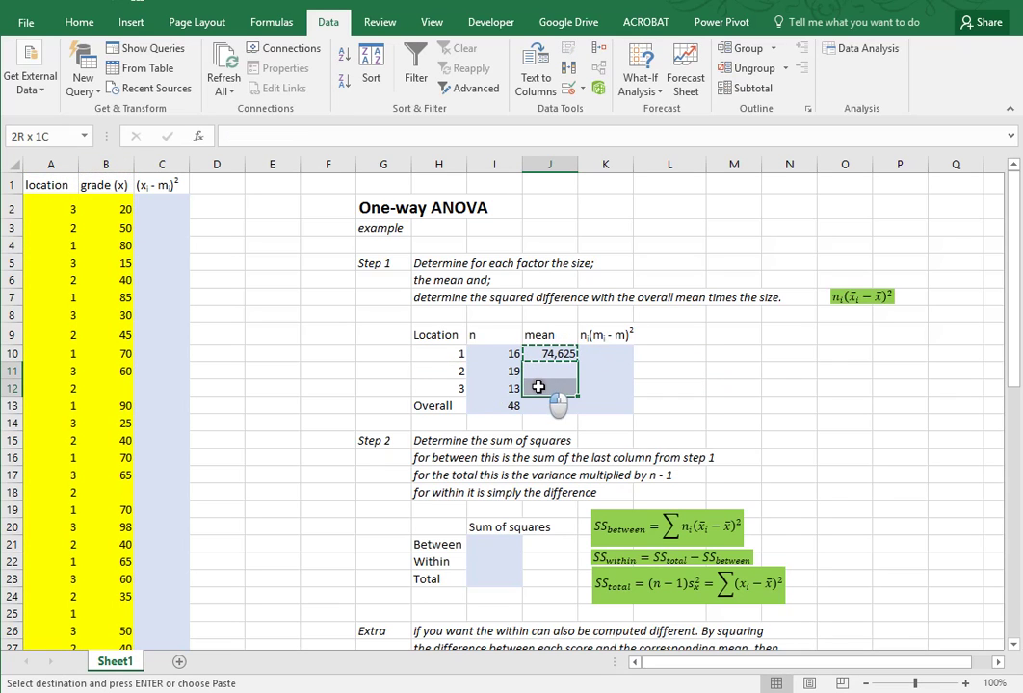
key(ctrl+v)
Enter =AVERAGEIF(A:A;">0";B:B) in J13 to calculate the overall mean grade.
click(544, 406)
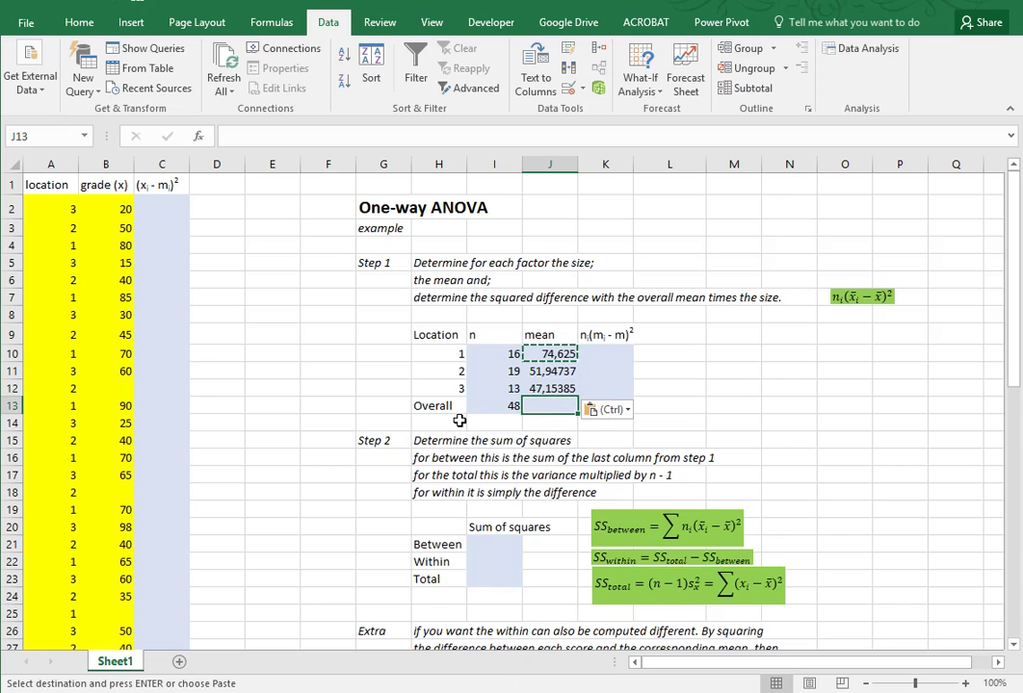
key(Escape)
text(=ave)
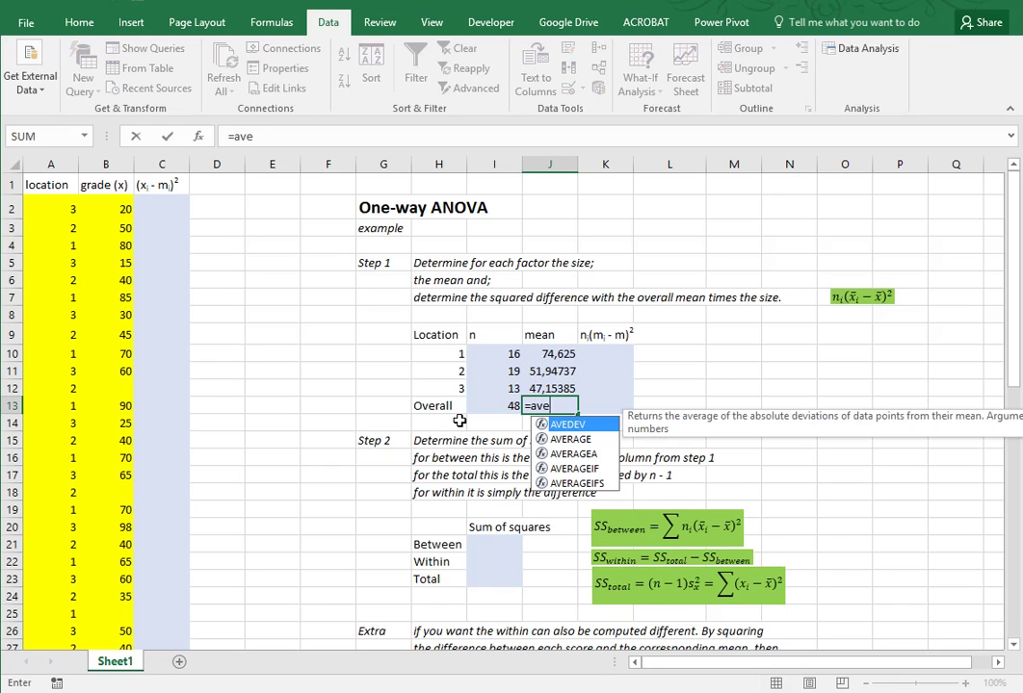
text(rage)
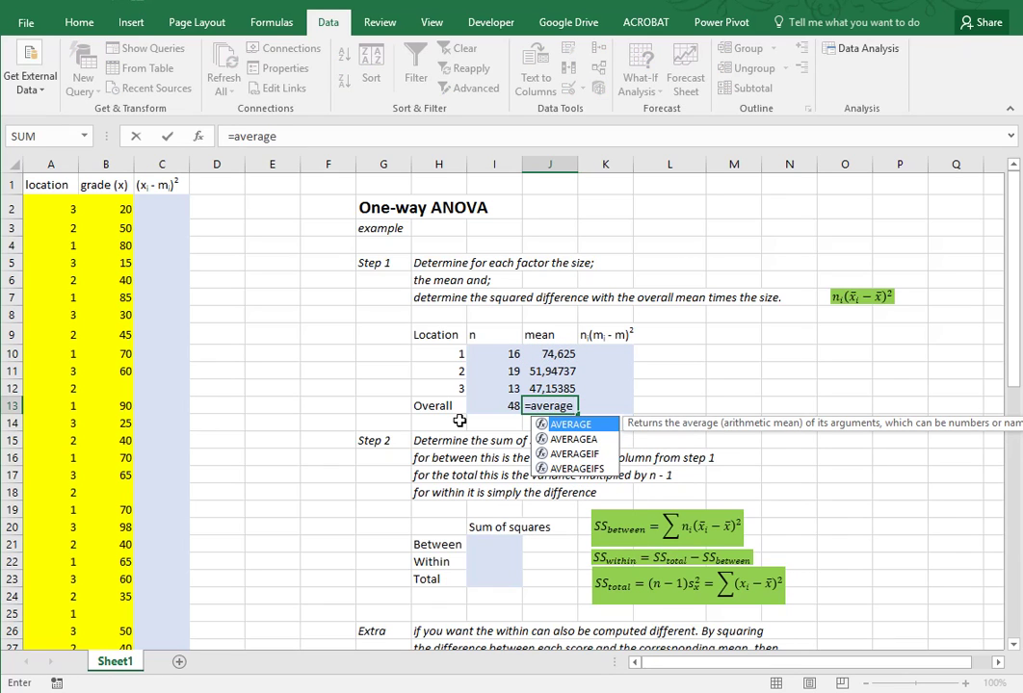
text(if()
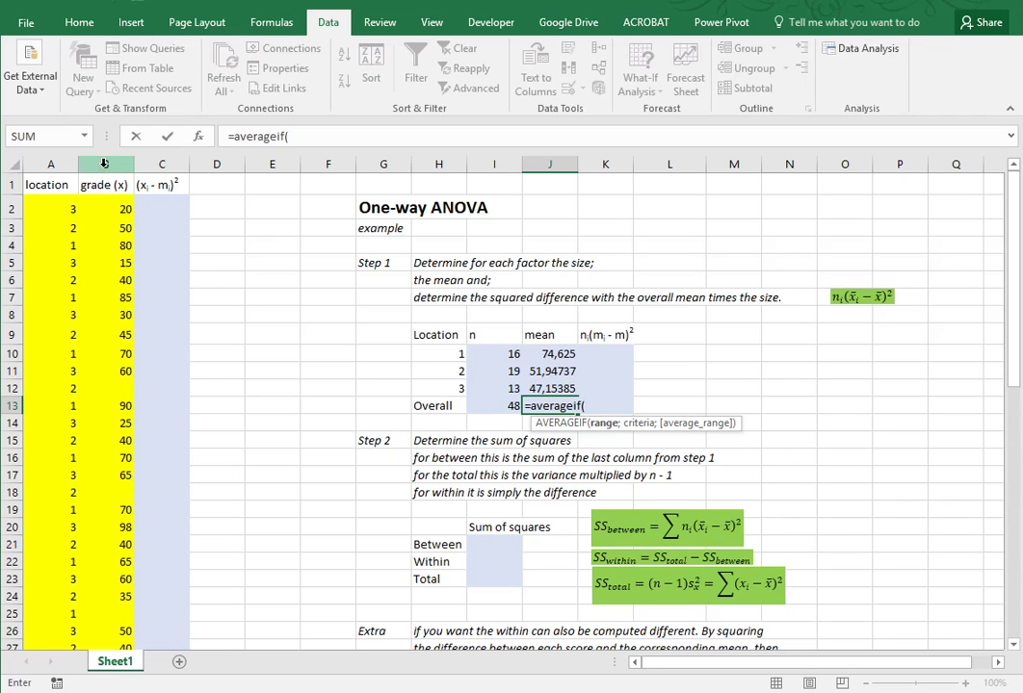
click(50, 164)
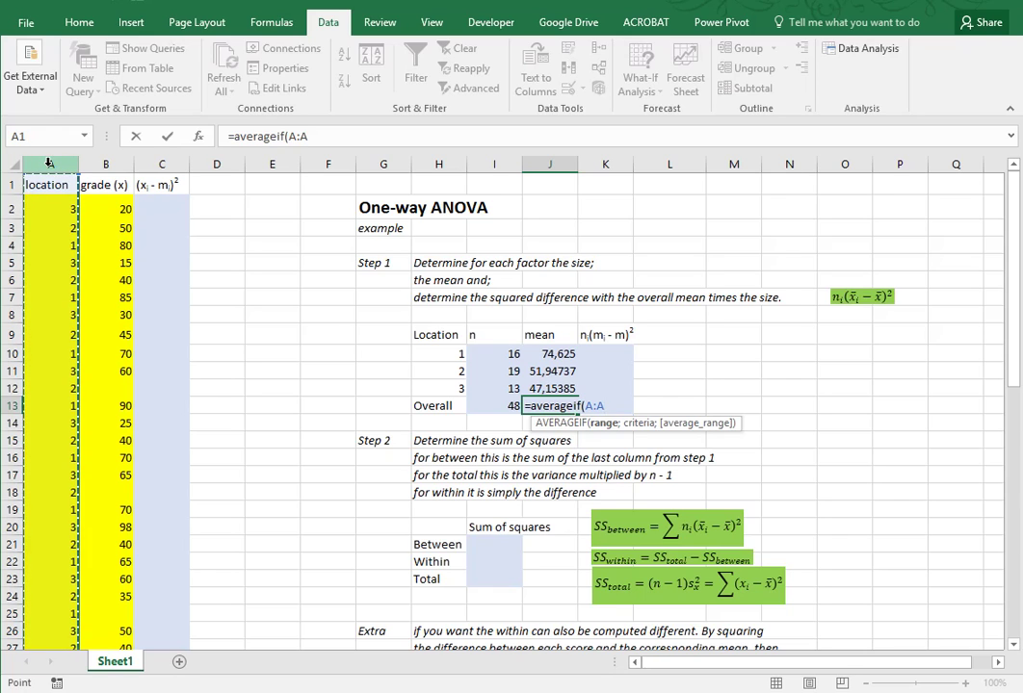
text(;)
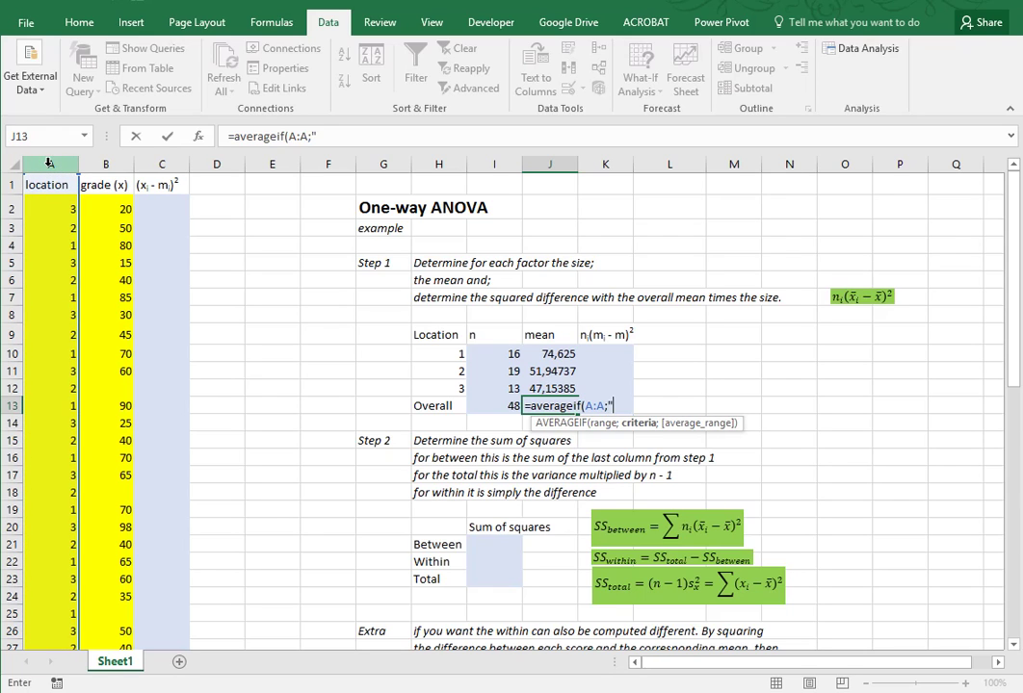
text(">0";)
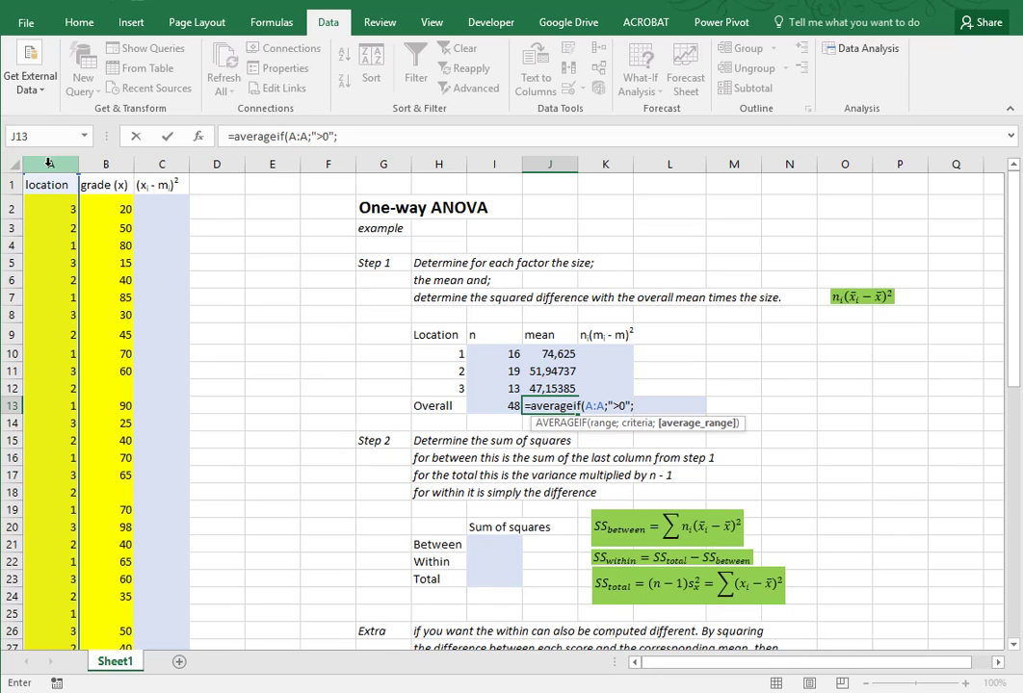
click(107, 164)
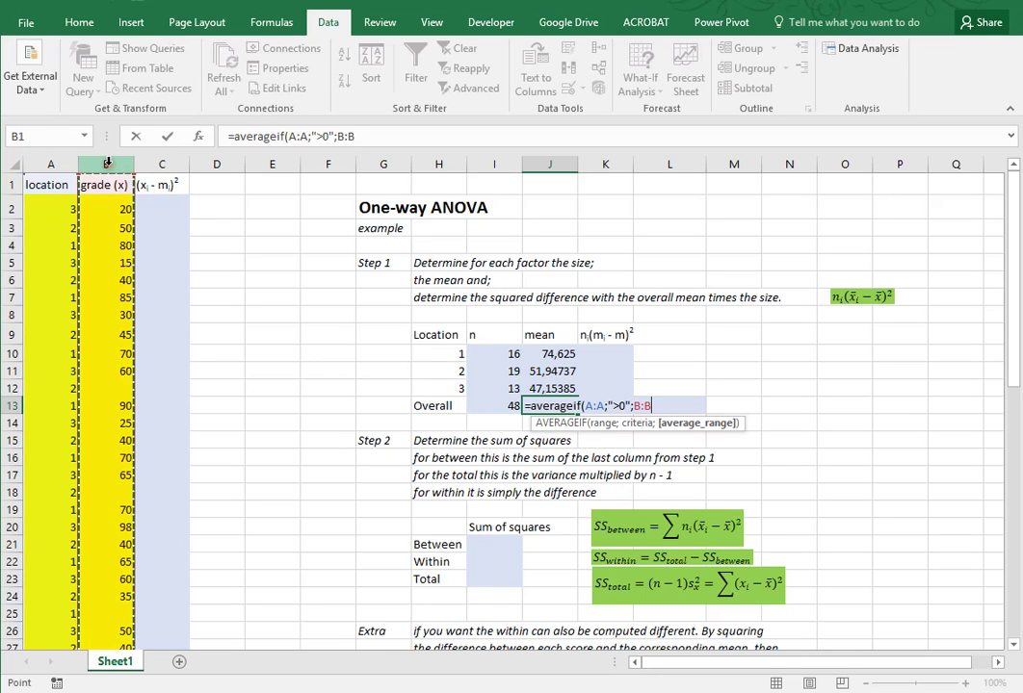
key(Return)
key(Up)
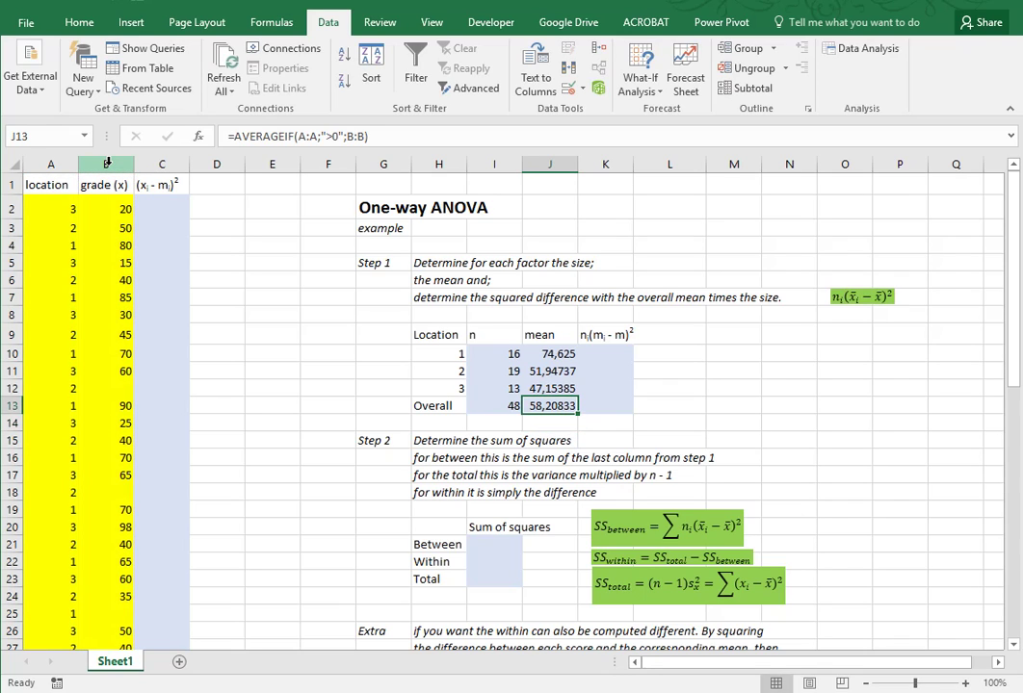
Enter =I10*(J10-$J$13)^2 in K10 to calculate location 1's size times its squared difference from the overall mean.
click(599, 355)
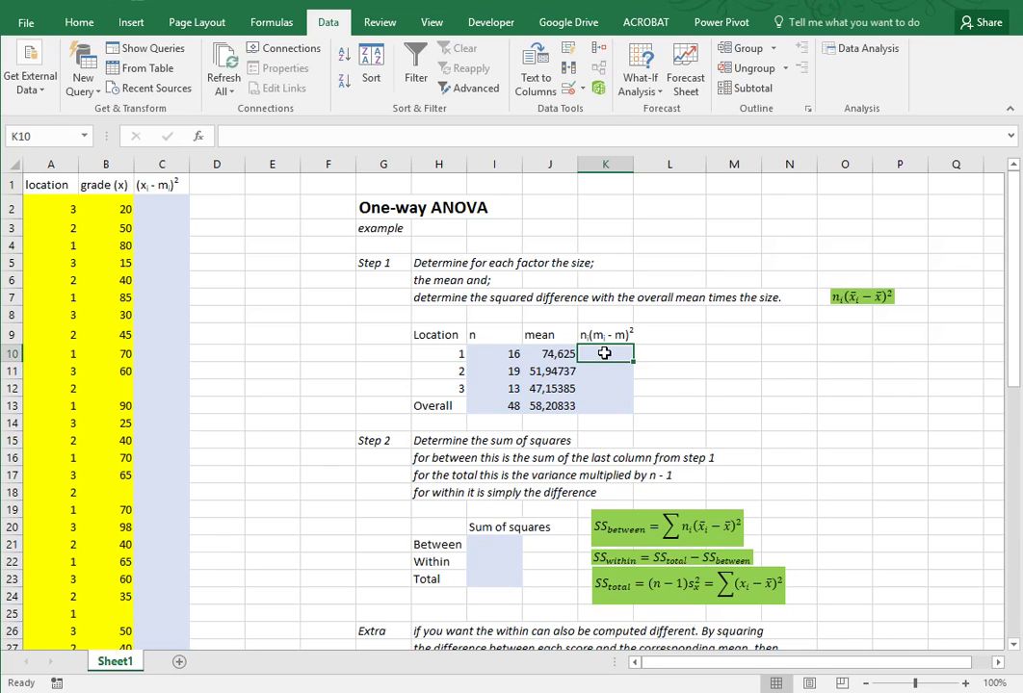
text(=)
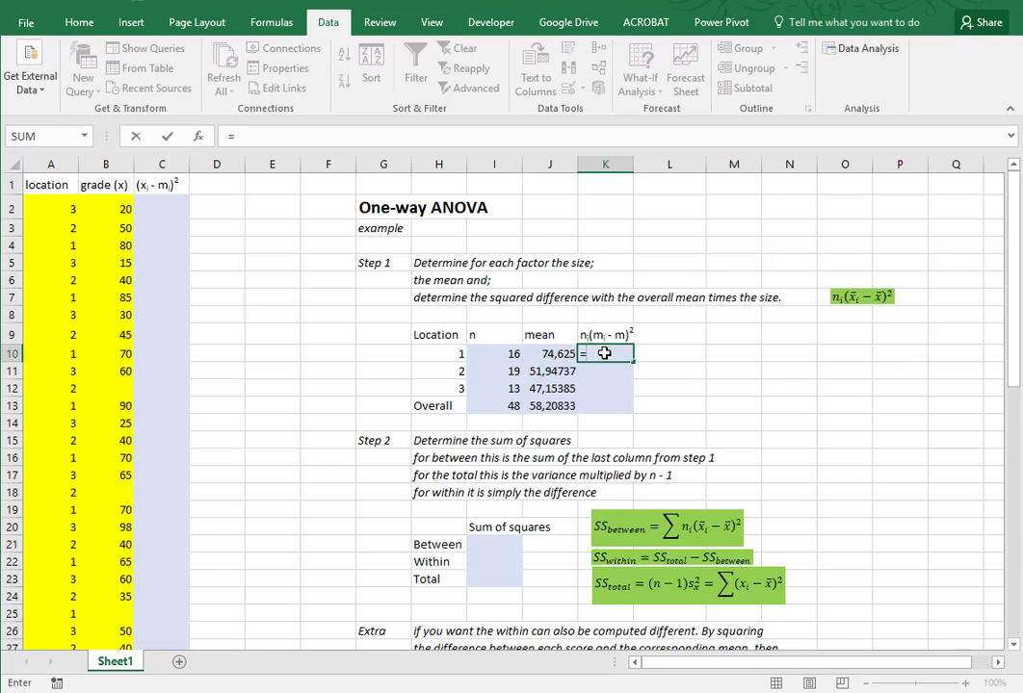
click(493, 354)
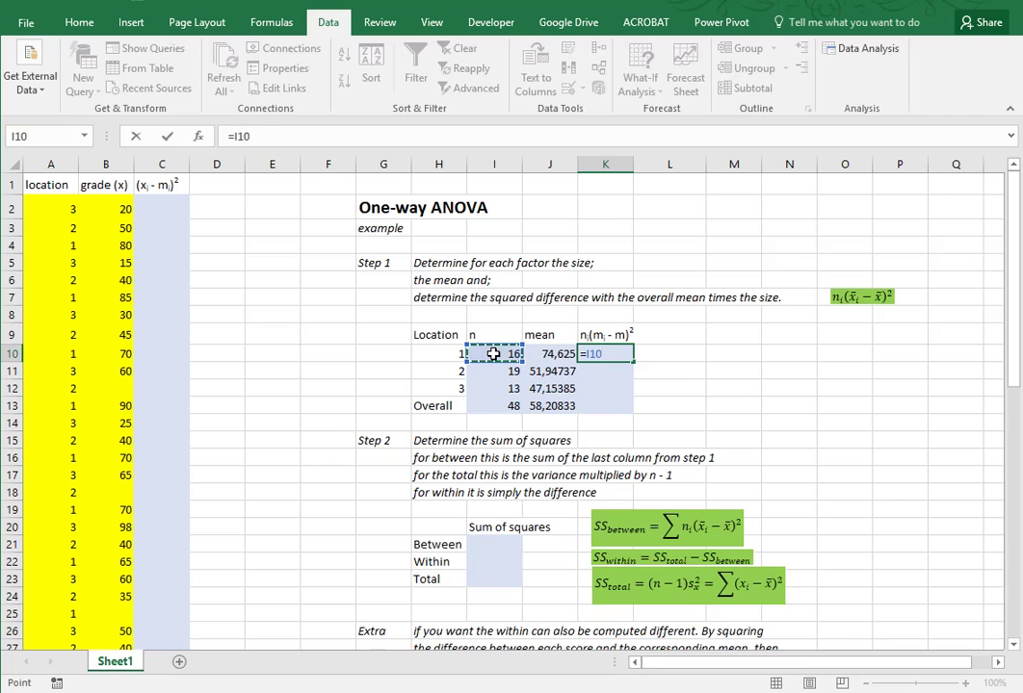
text(*)
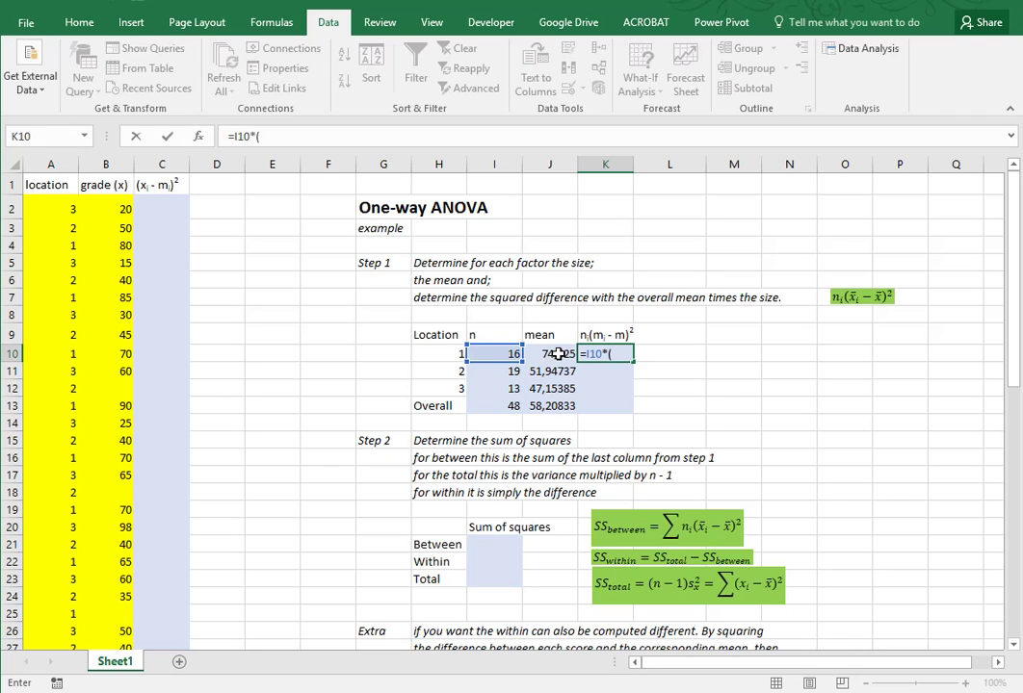
text(()
click(558, 354)
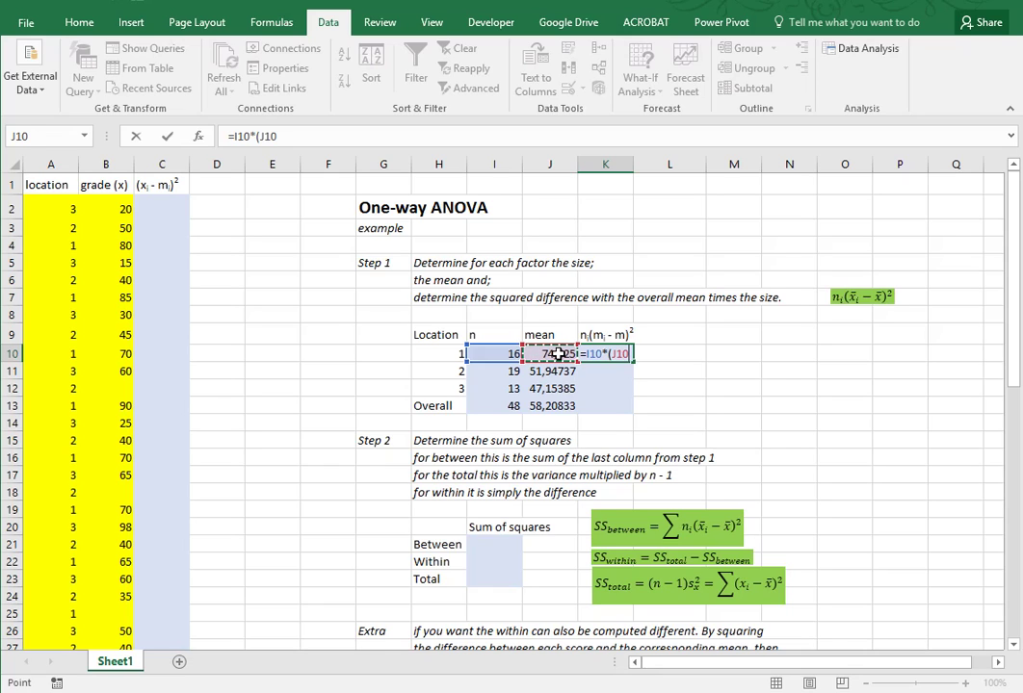
text(-)
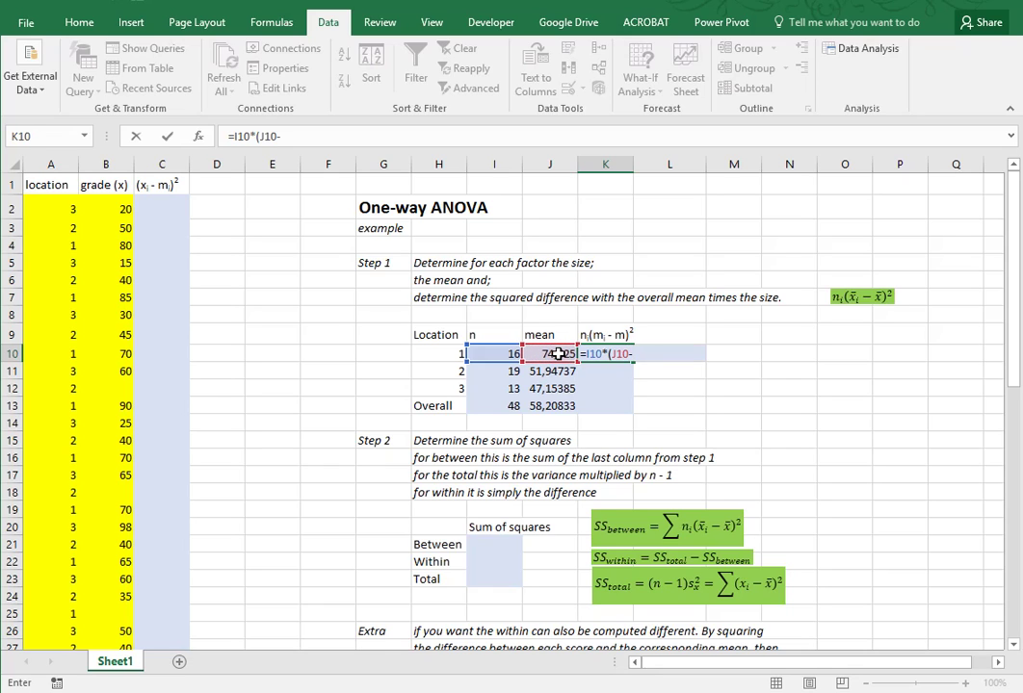
click(546, 406)
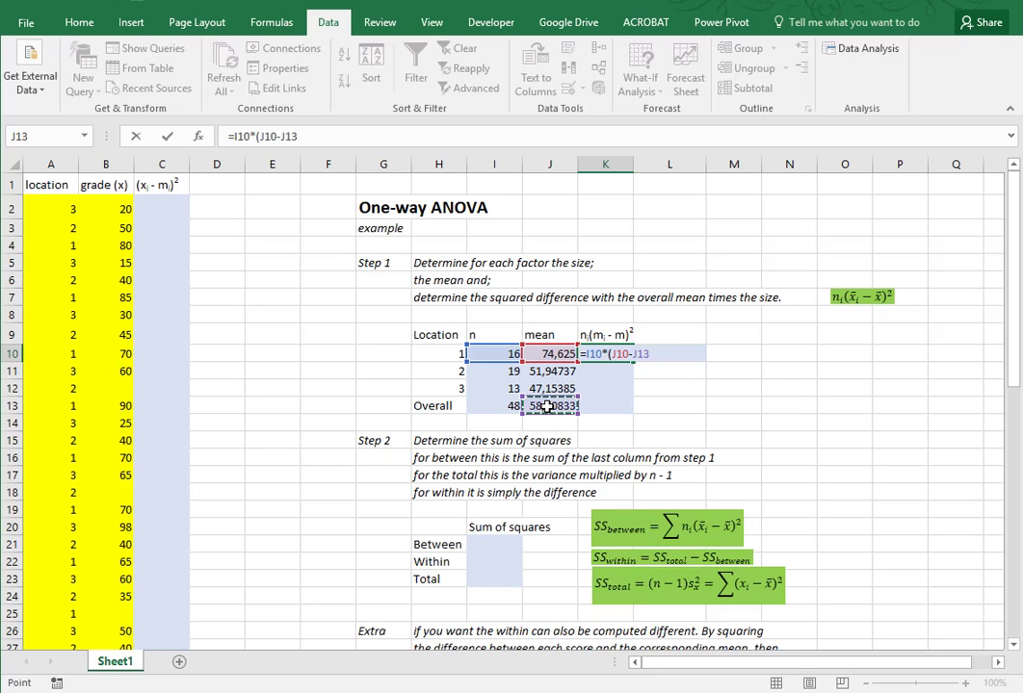
key(F4)
text())
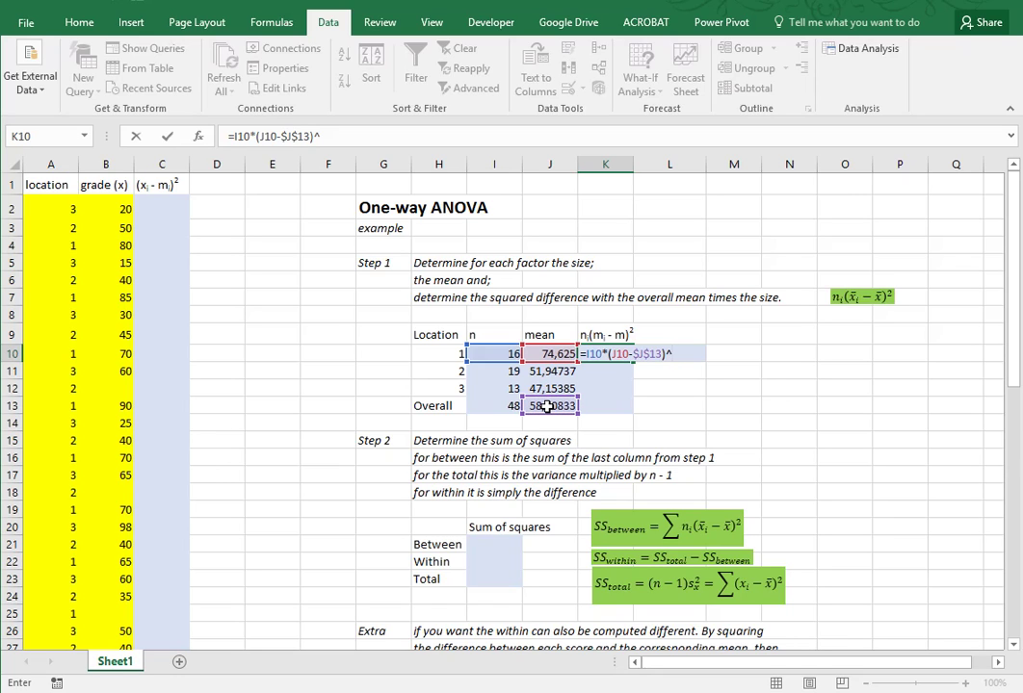
text(^2)
key(Return)
key(Up)
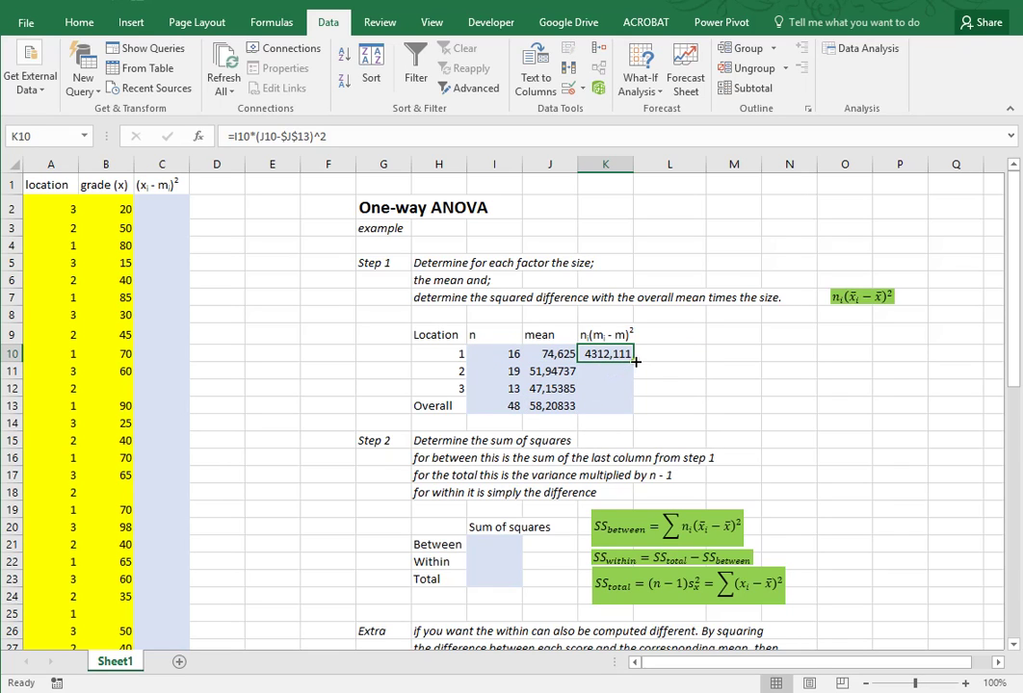
Fill the squared difference formula from K10 down to K12 and sum the column in the Overall cell K13.
drag(633, 362, 639, 409)
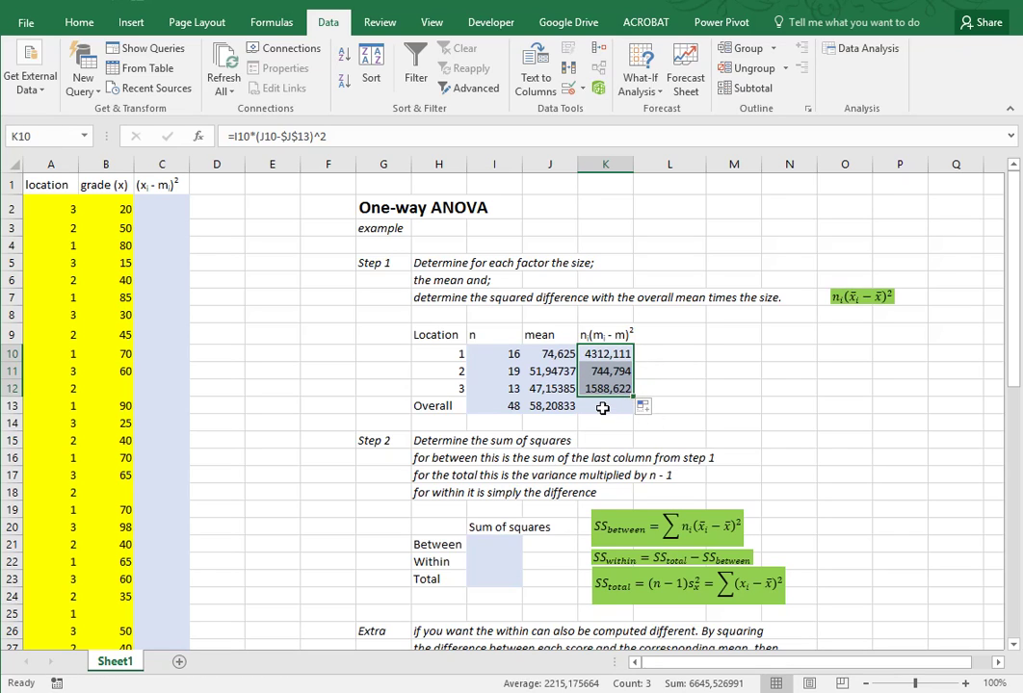
click(602, 407)
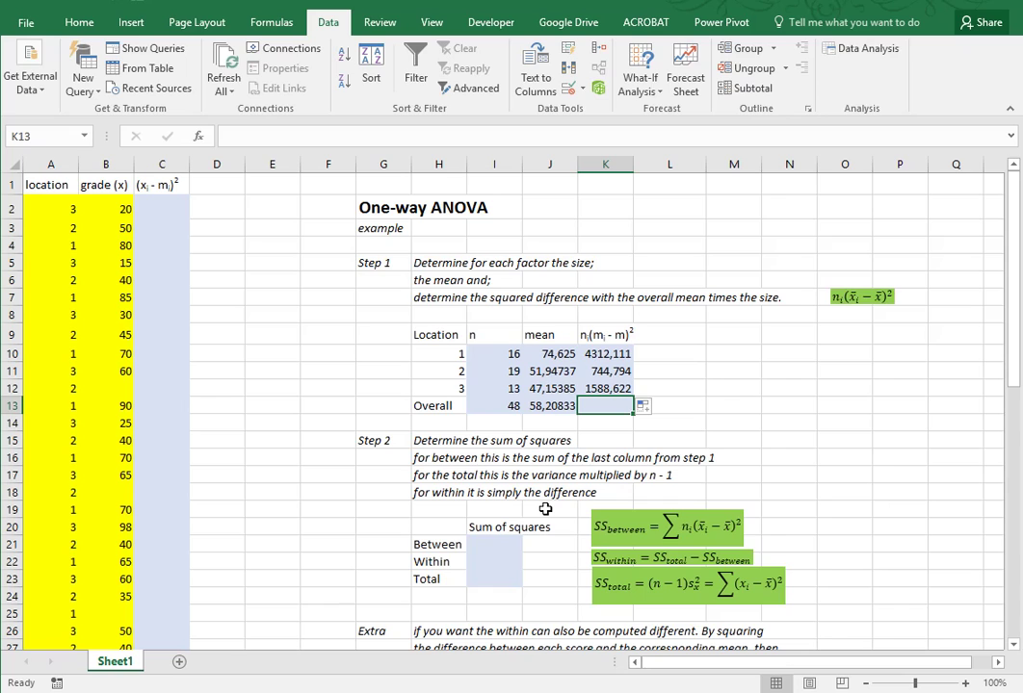
key(alt+equal)
key(Return)
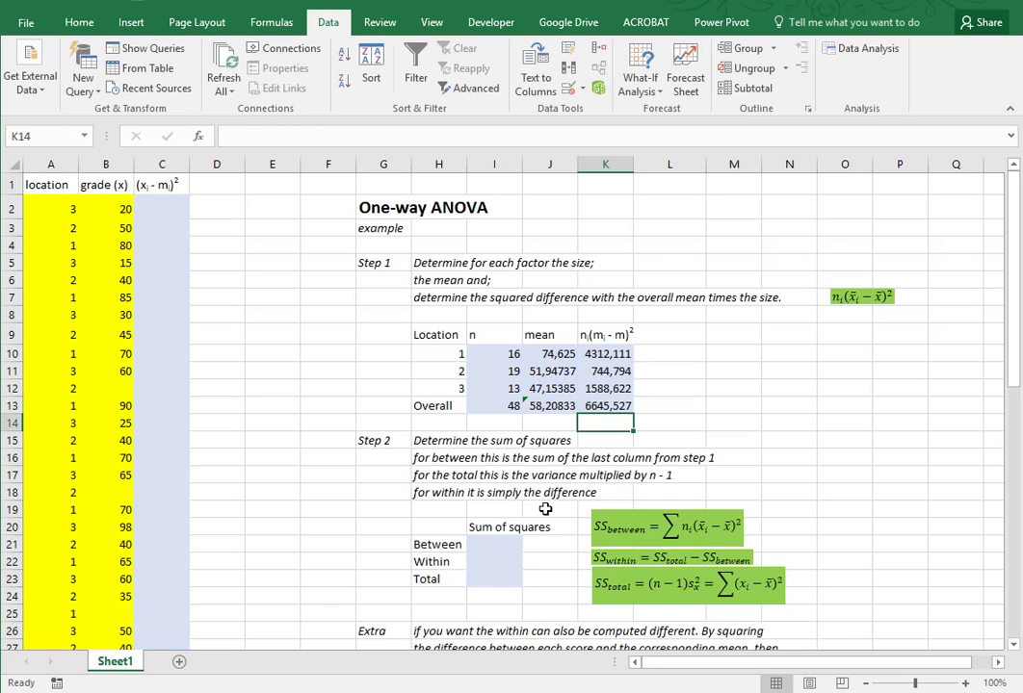
Enter =K13 in I21 as the Between sum of squares for step 2.
click(374, 440)
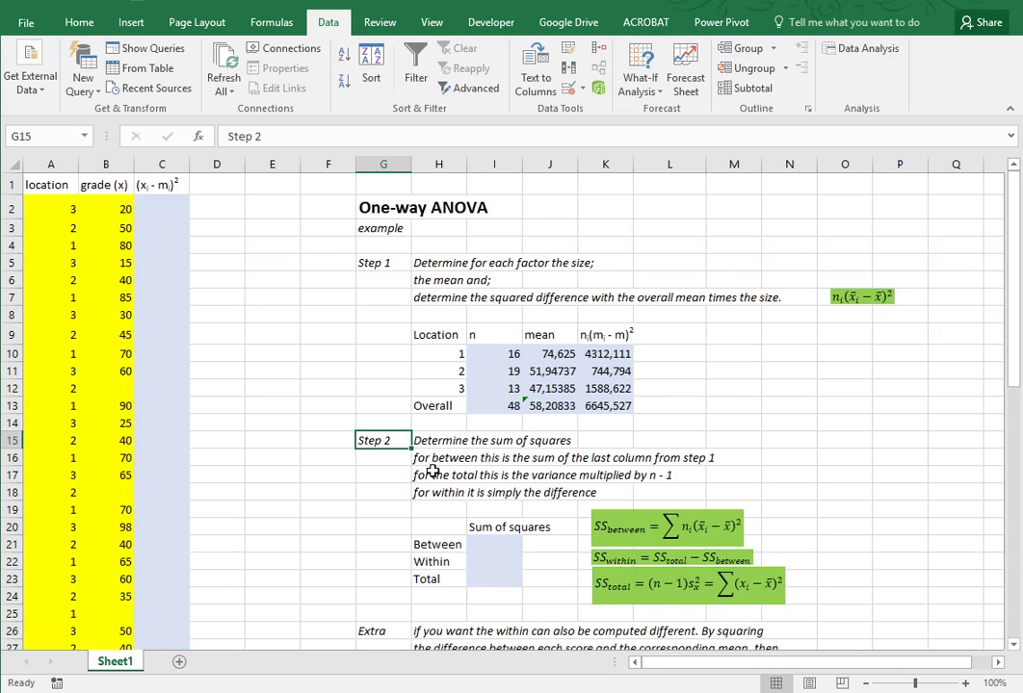
click(489, 543)
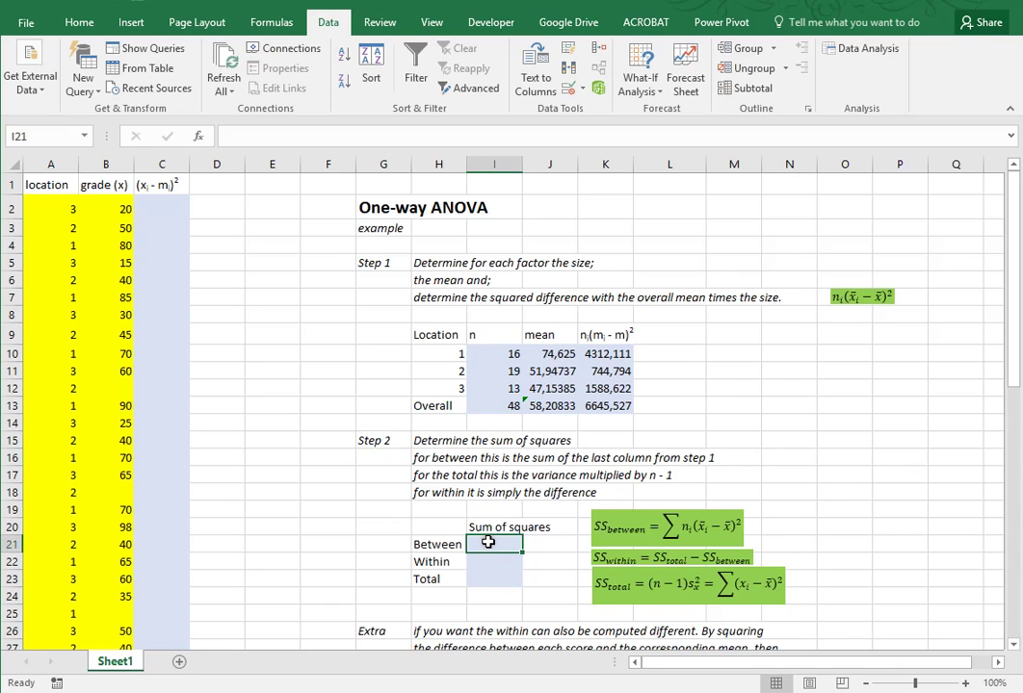
text(=)
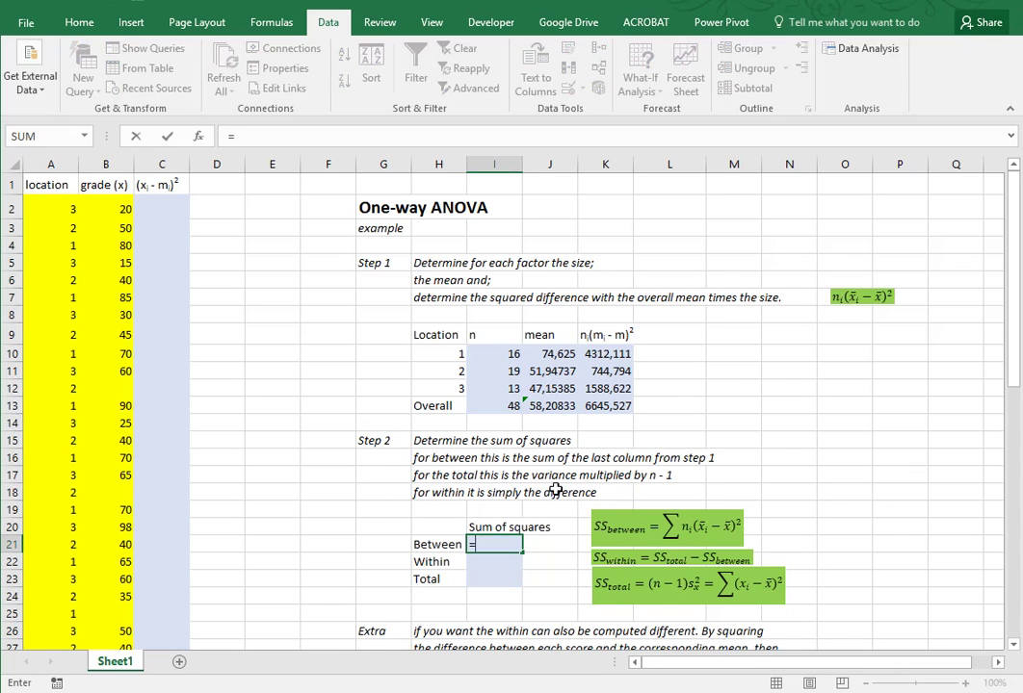
click(597, 406)
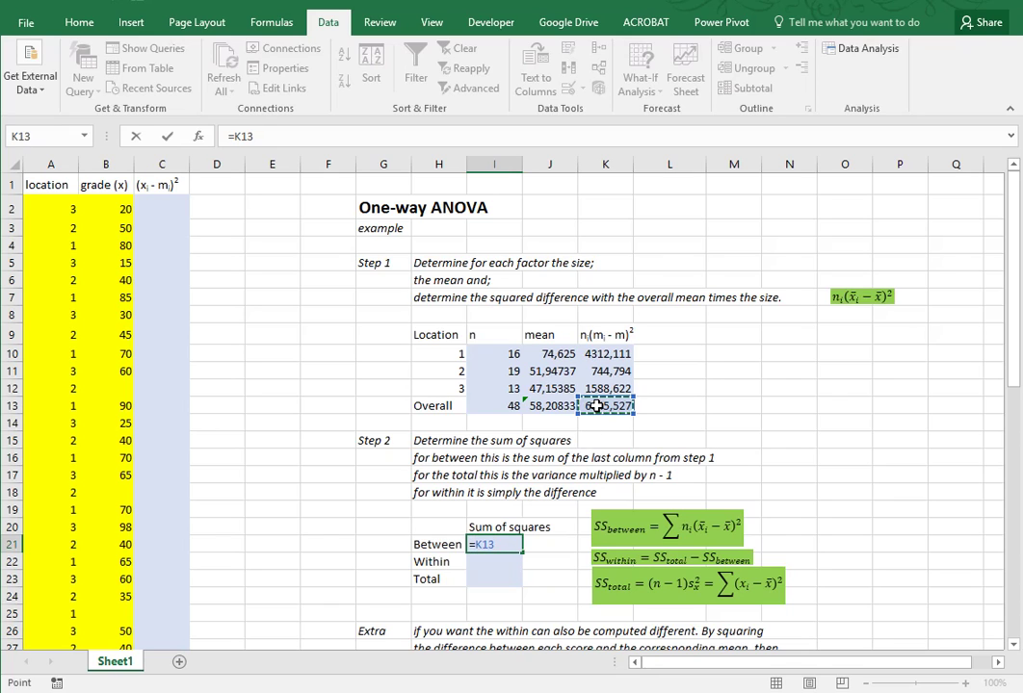
key(Return)
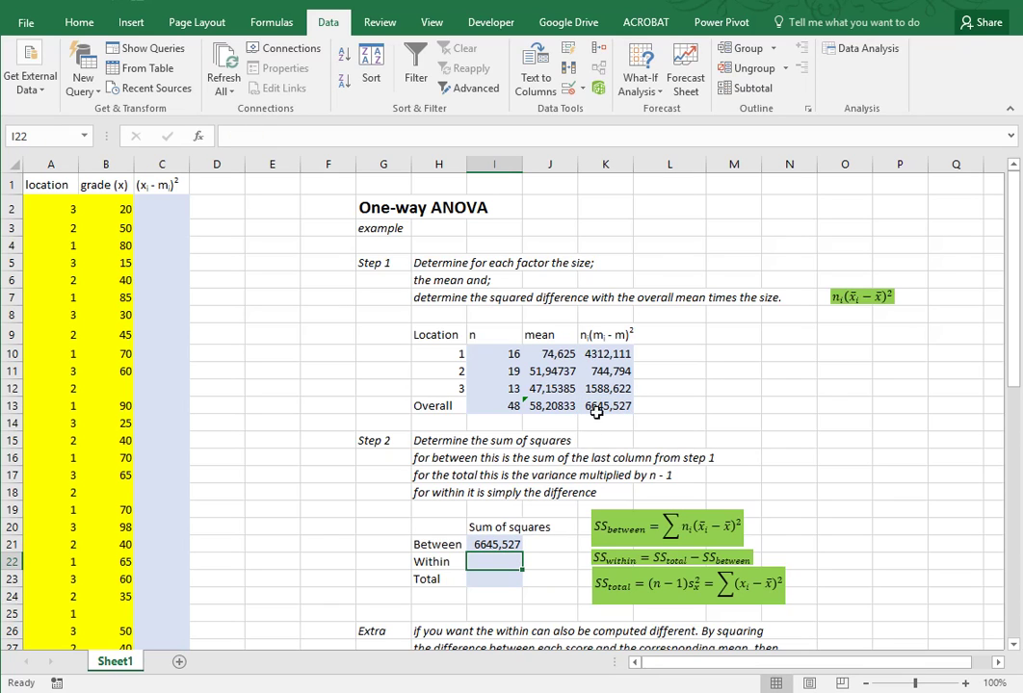
click(492, 545)
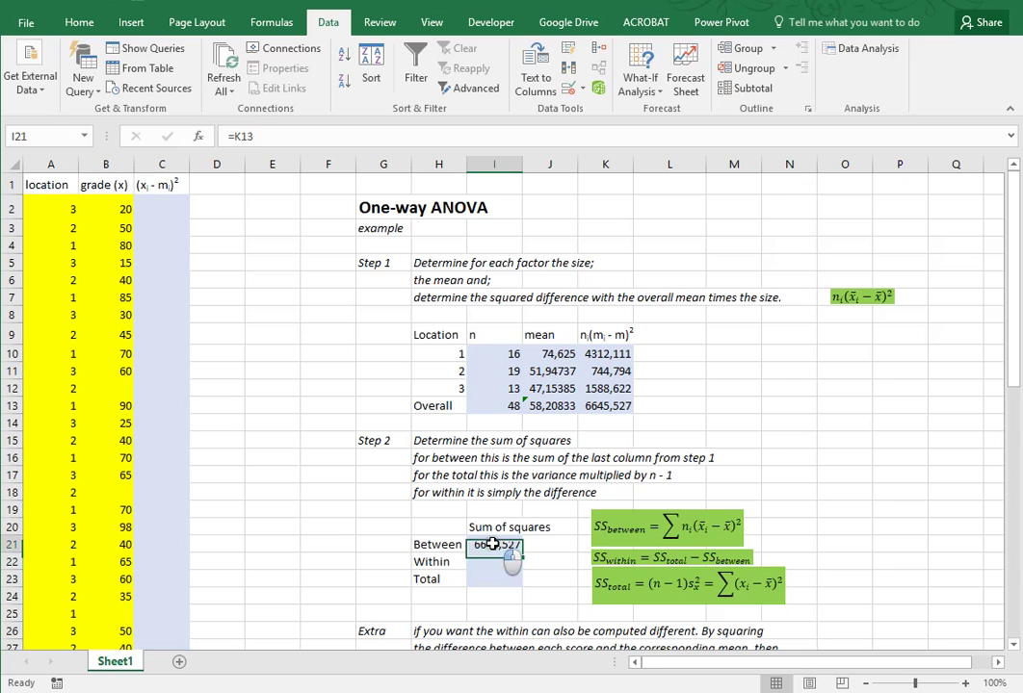
Enter =(I13-1)*VAR(B:B) in I23 to calculate the Total sum of squares.
click(511, 580)
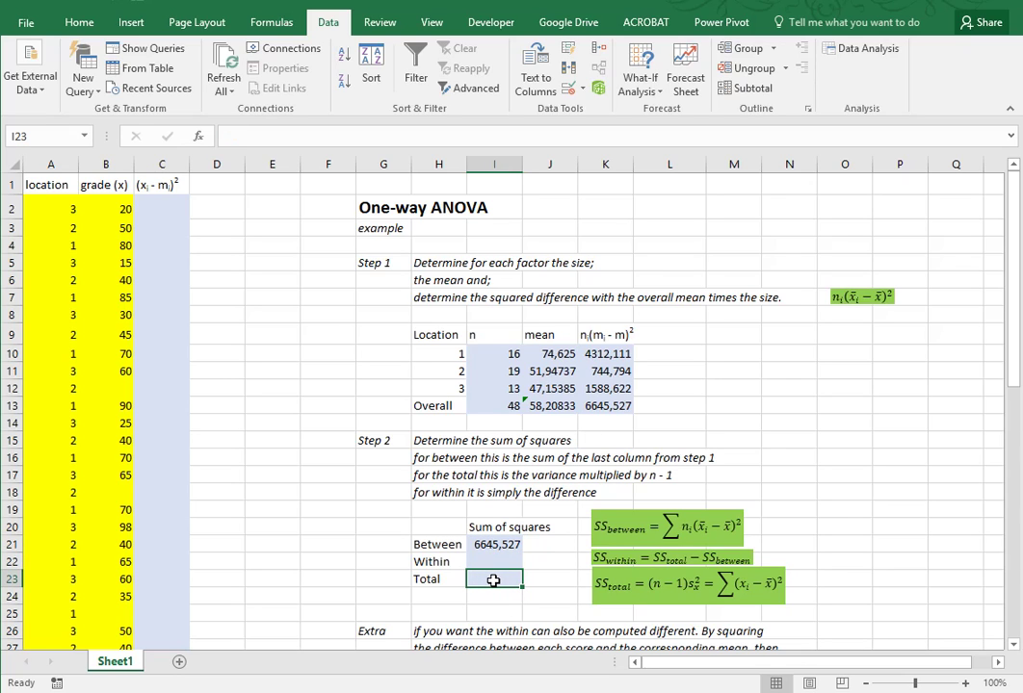
text(=()
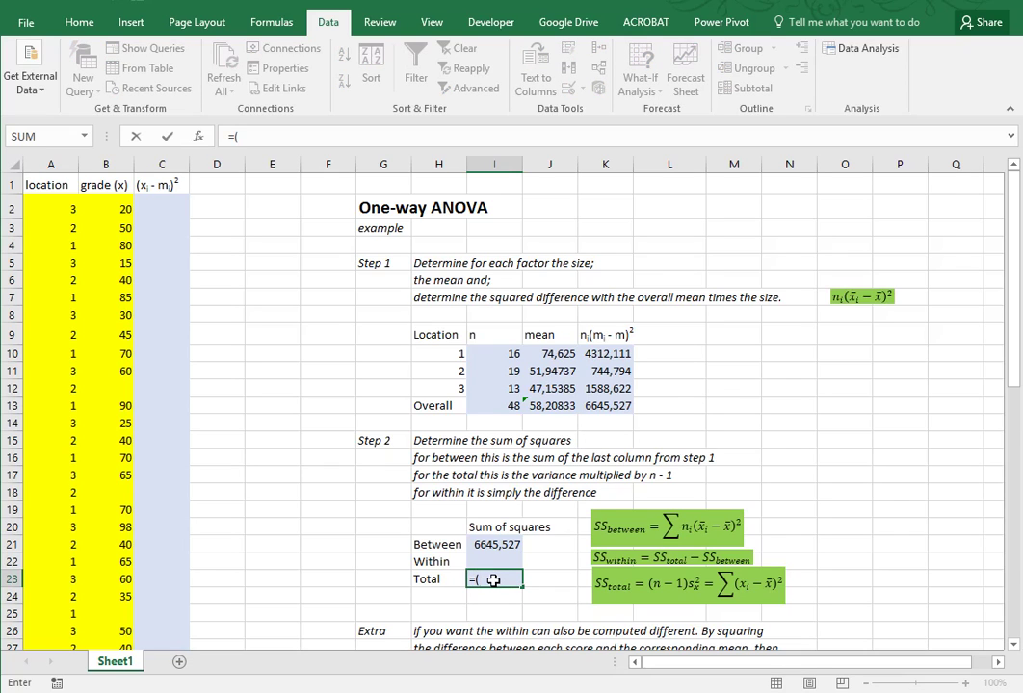
click(496, 406)
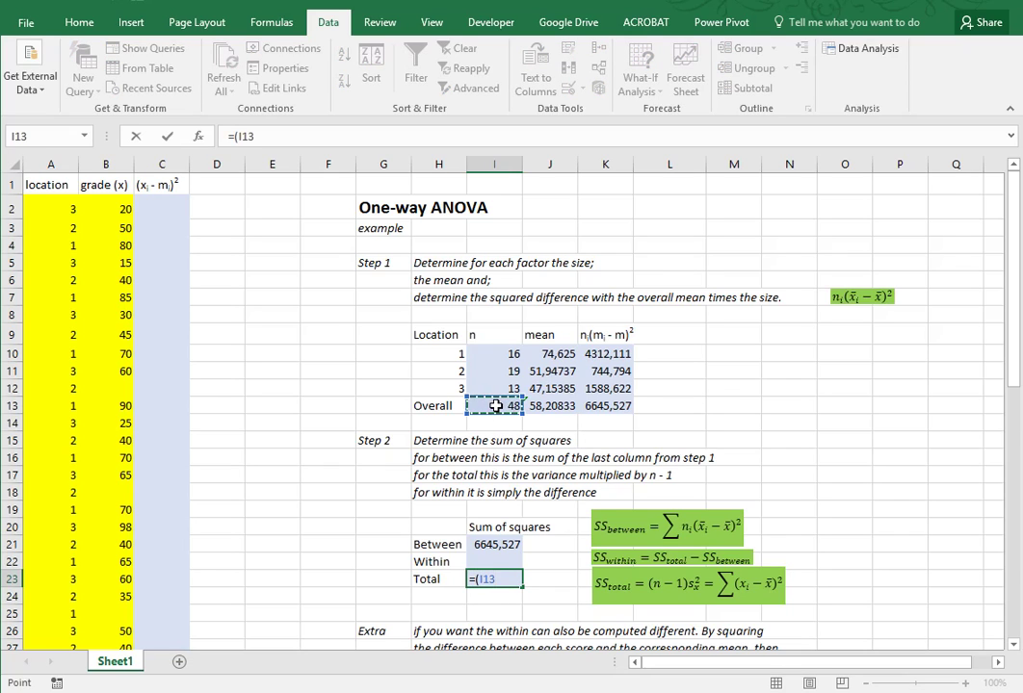
text(-1)*var)
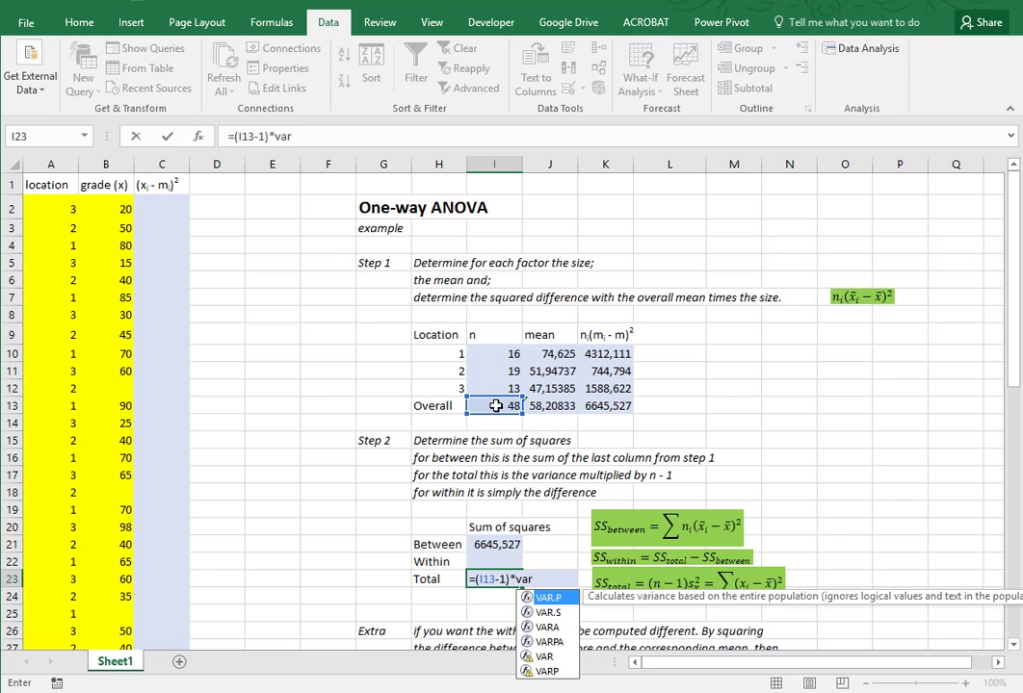
text(()
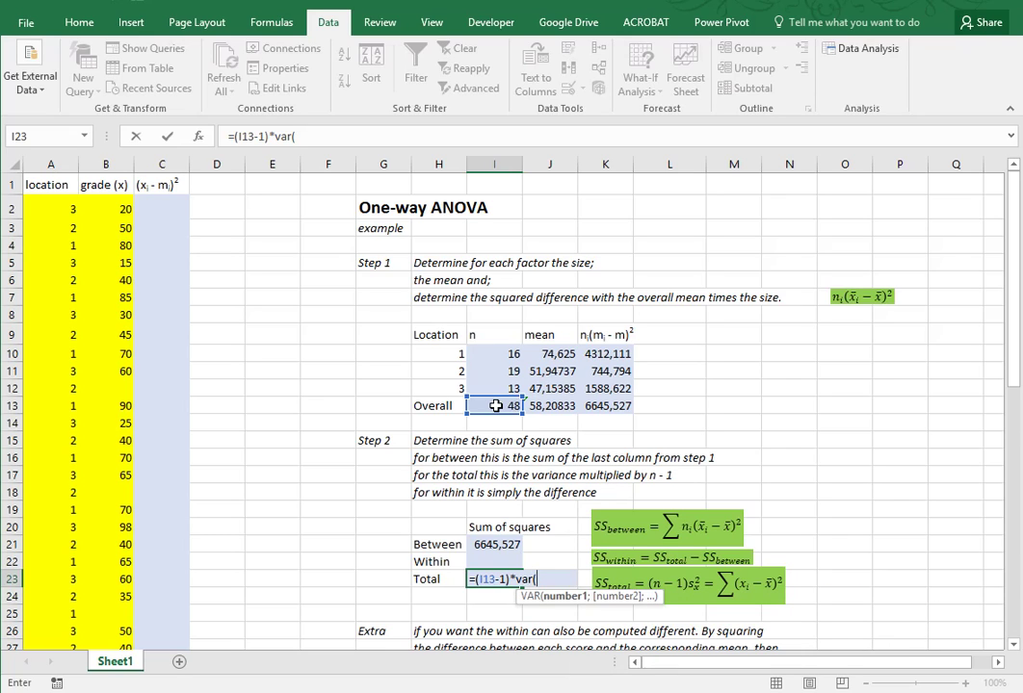
text(B:B))
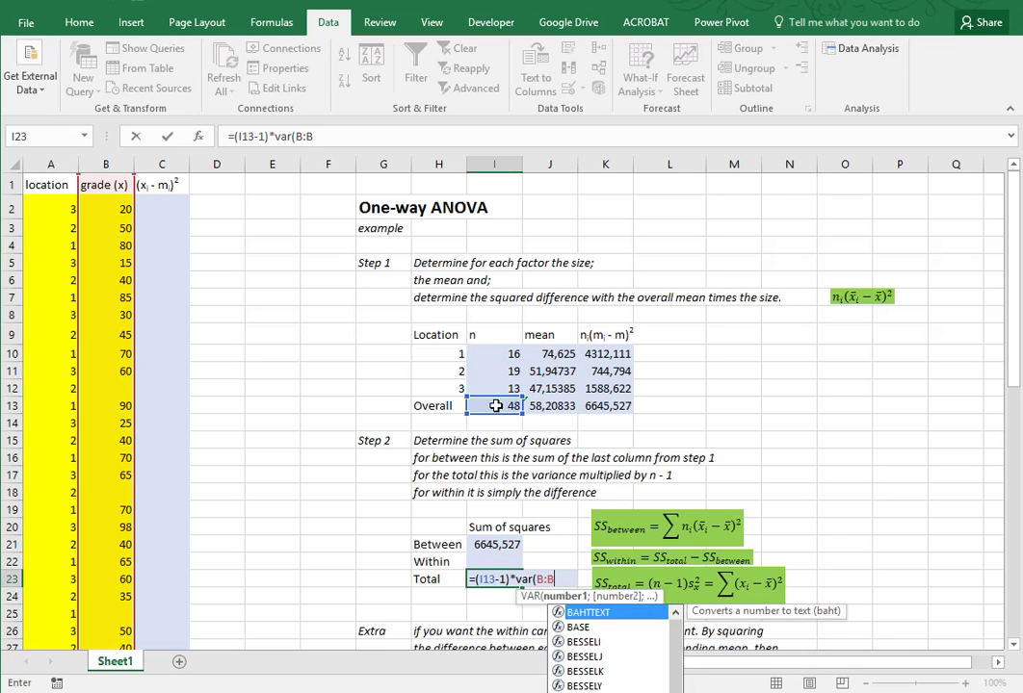
key(Return)
Enter =I23-I21 in I22 to calculate the Within sum of squares as Total minus Between.
key(Up)
key(Up)
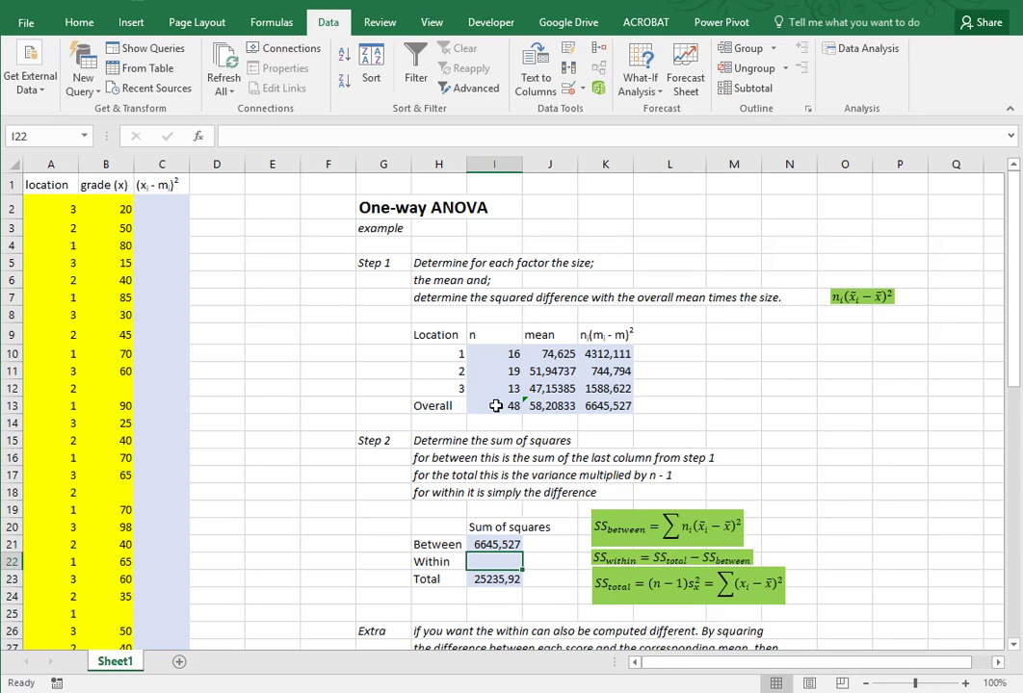
text(=)
key(Down)
text(-)
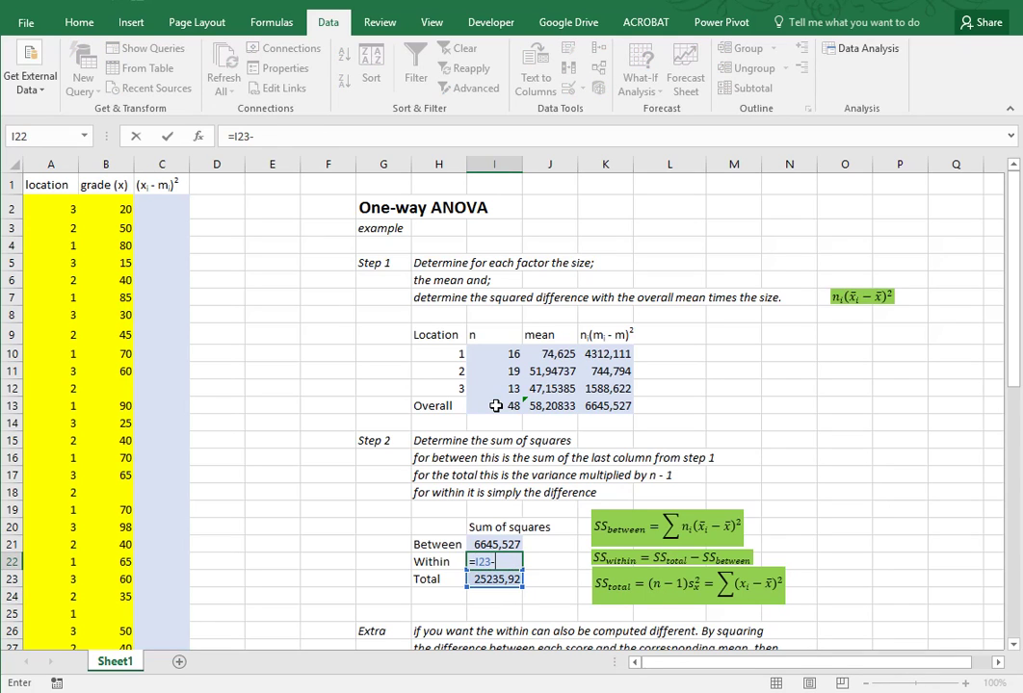
key(Up)
key(Up)
key(Up)
key(Down)
key(Return)
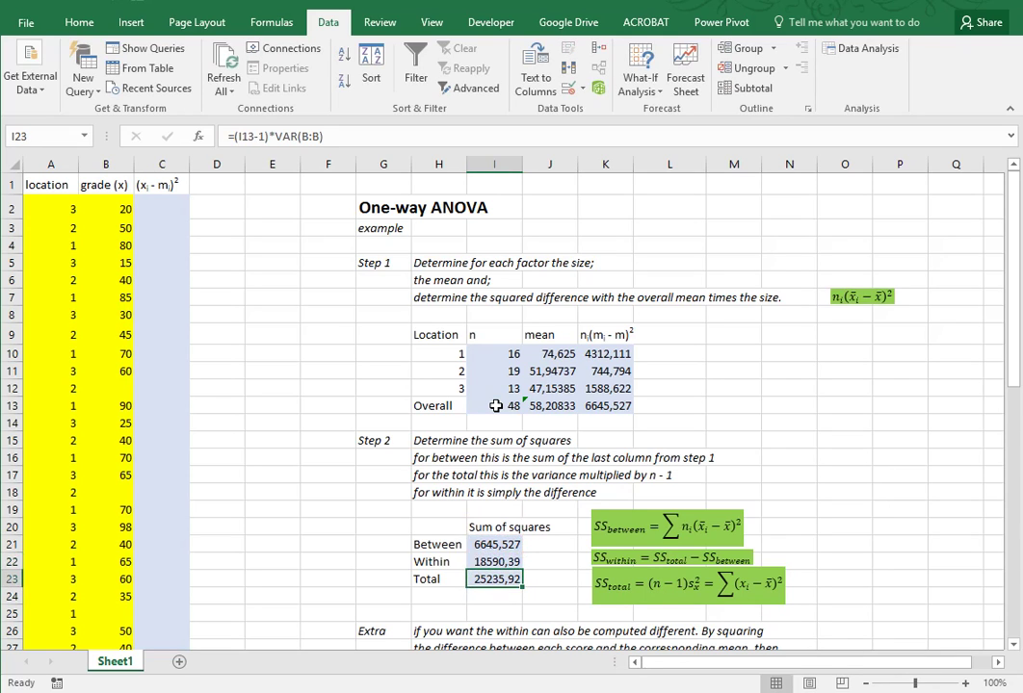
Examine the Within sum of squares in I22 and the Extra section describing its alternative check in J30.
key(Down)
scroll(482, 443, down, 2)
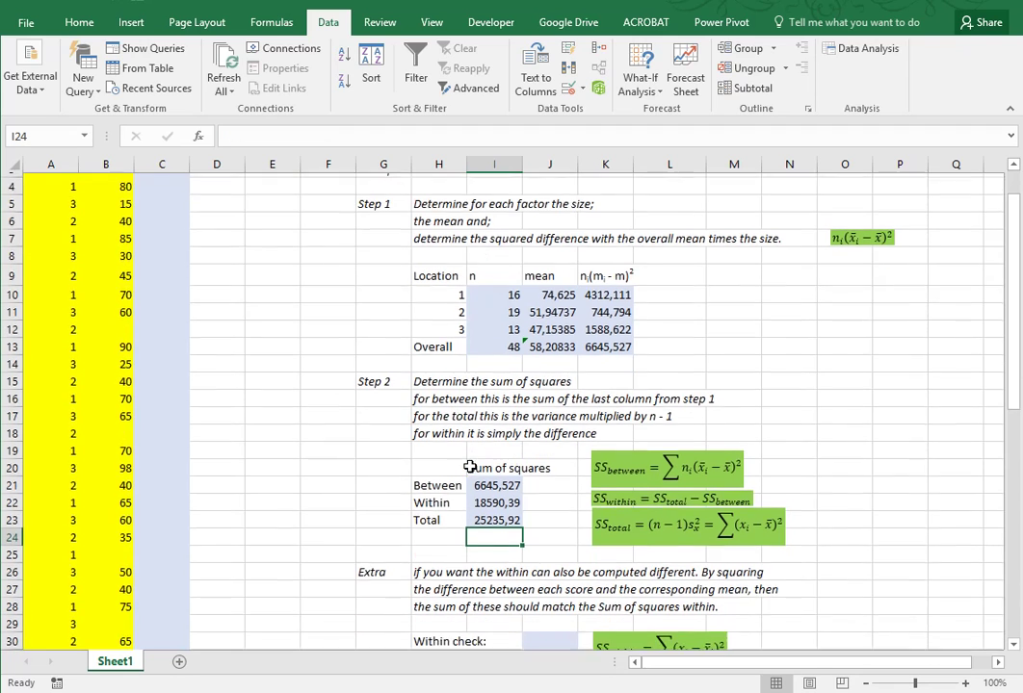
click(496, 447)
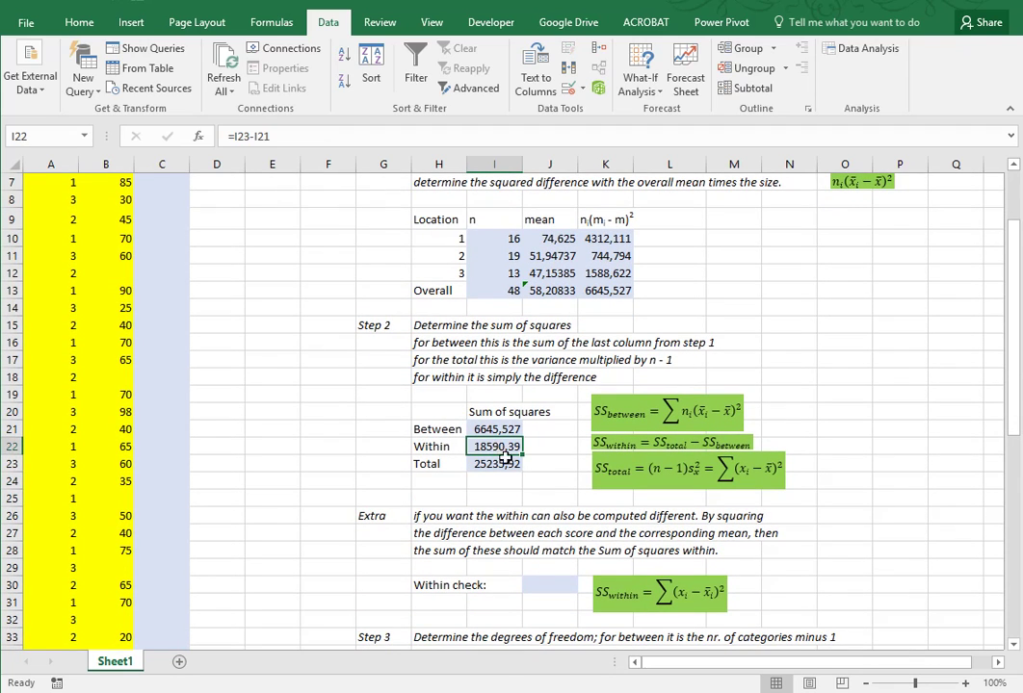
click(548, 586)
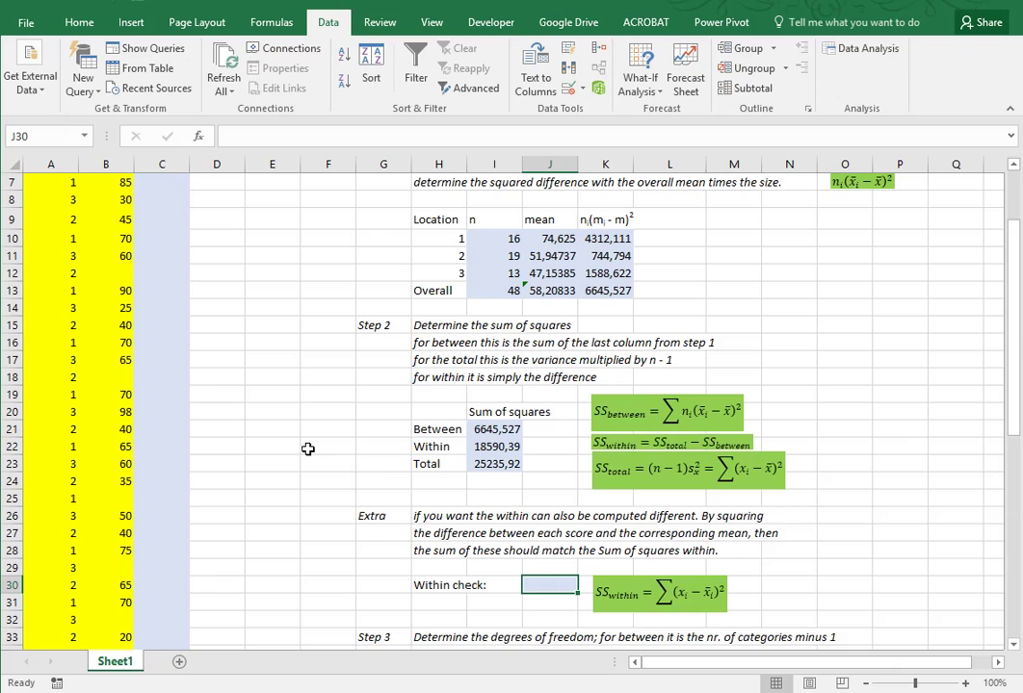
scroll(307, 449, up, 2)
scroll(307, 449, down, 3)
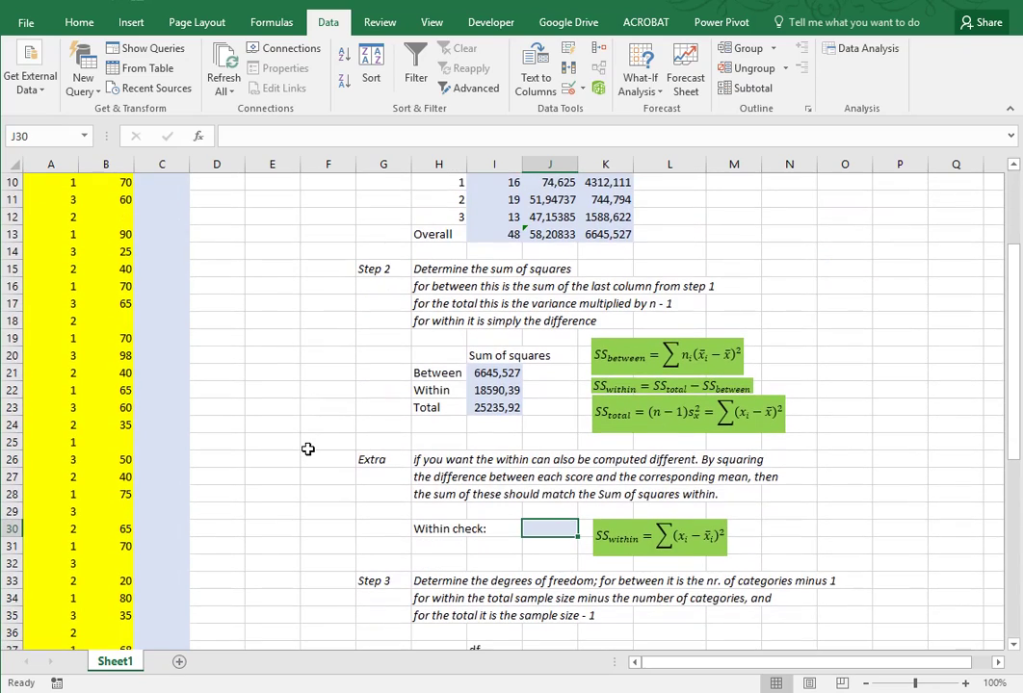
scroll(308, 449, up, 3)
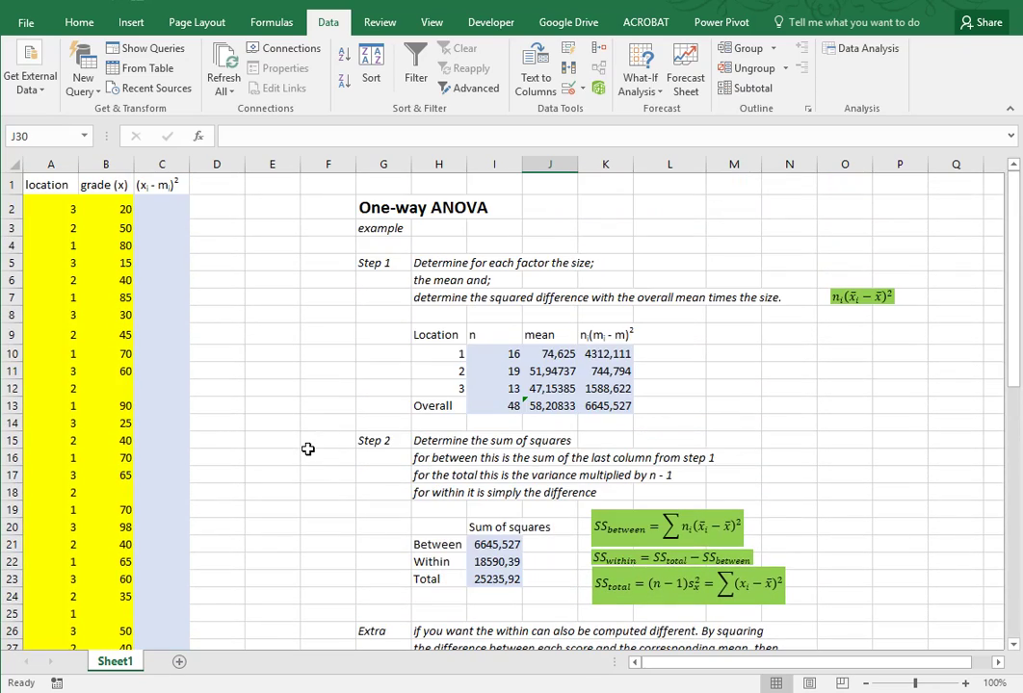
Enter =(B2-VLOOKUP(A2;$H$10:$J$12;3;0))^2 in C2 to square the difference between the first grade and its location mean.
click(159, 204)
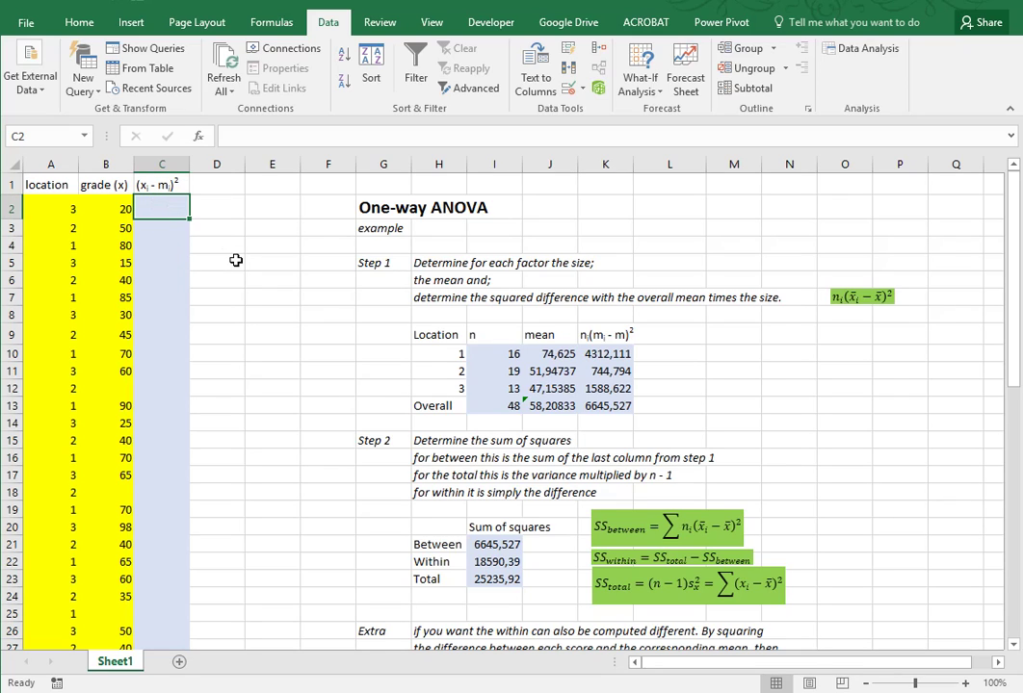
text(=)
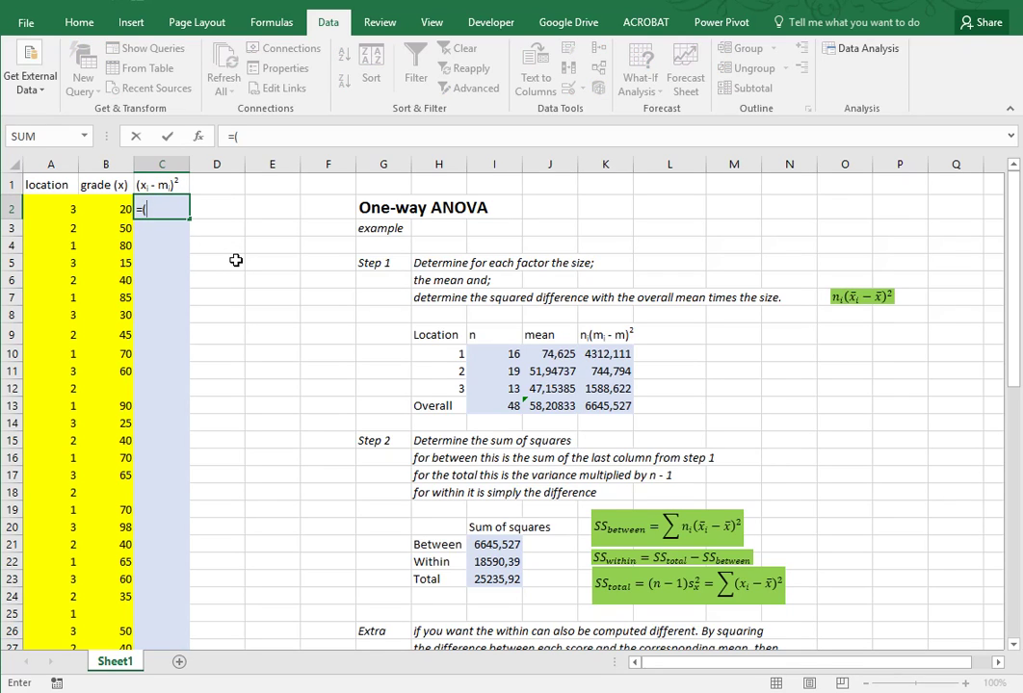
text(()
key(Left)
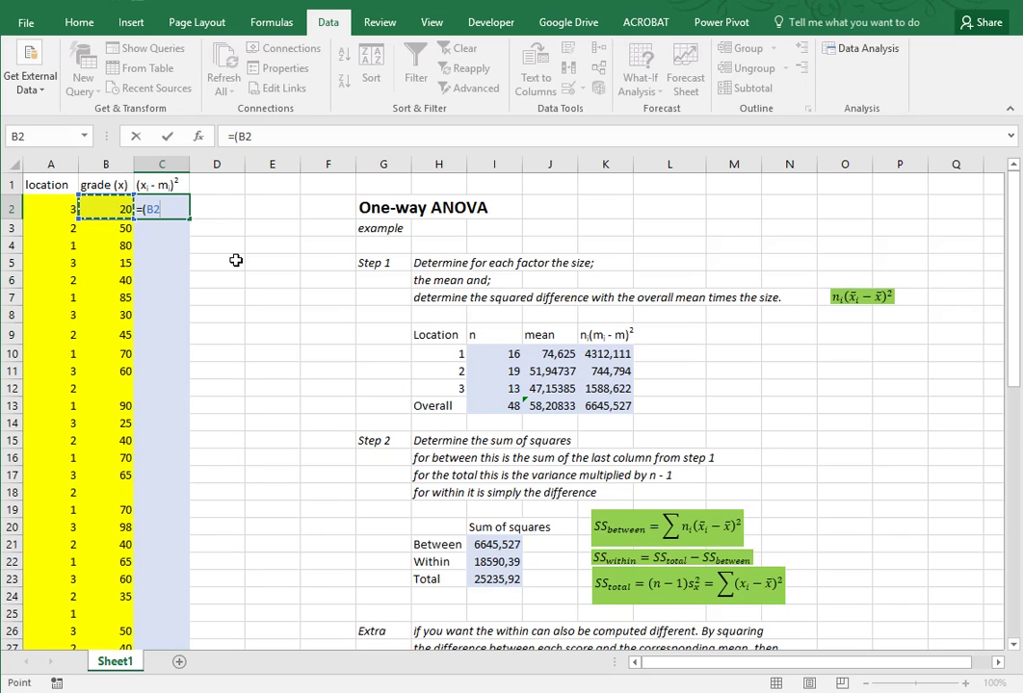
text(-vl)
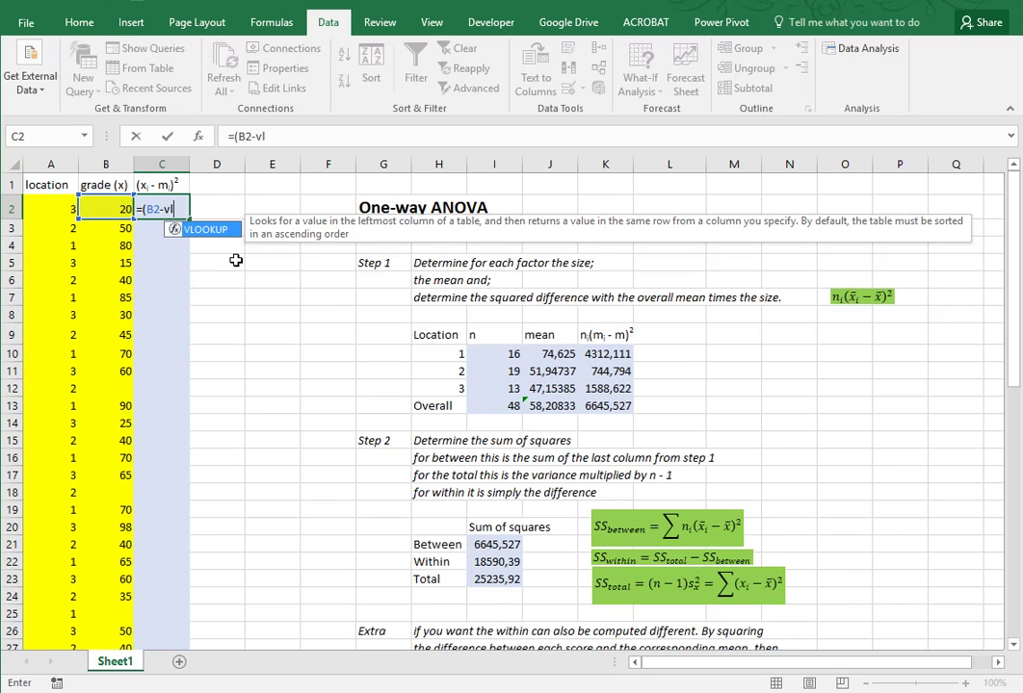
text(ookup()
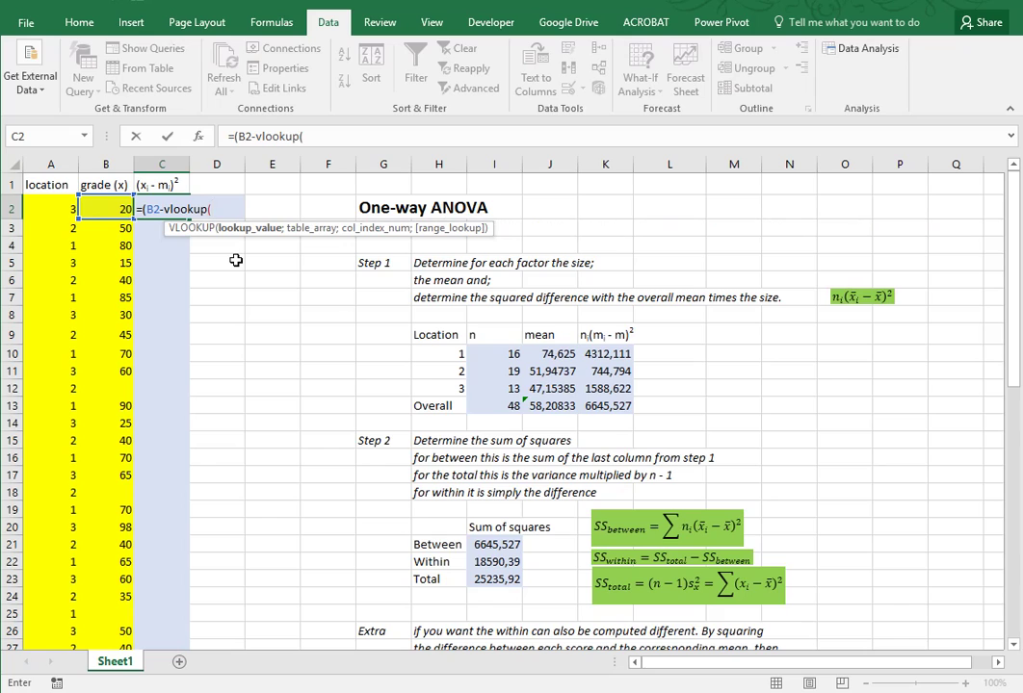
click(51, 207)
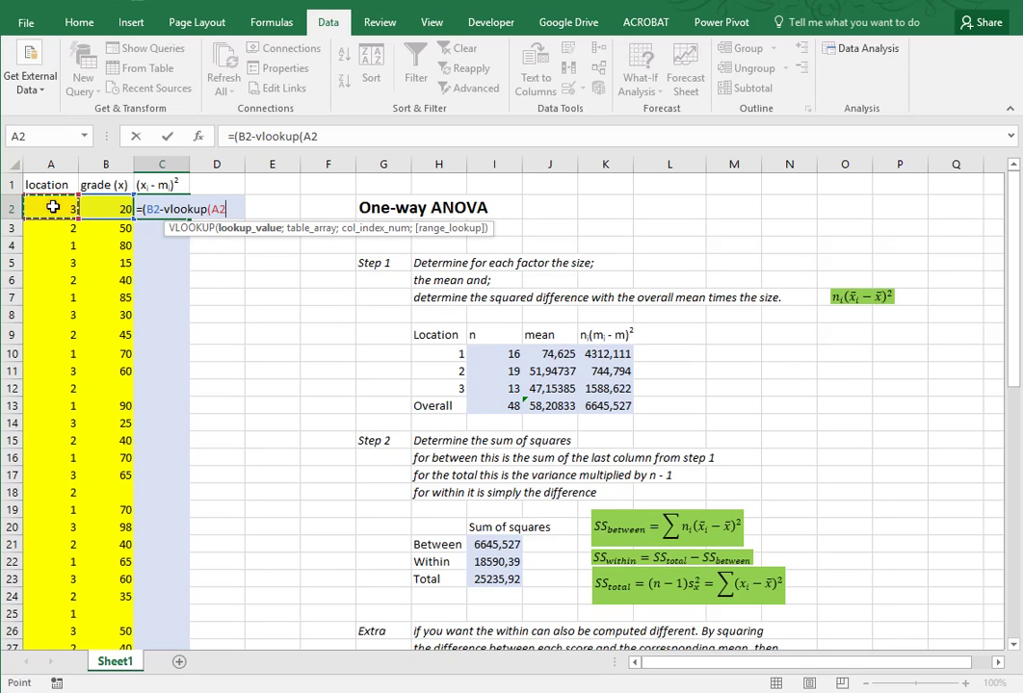
text(;)
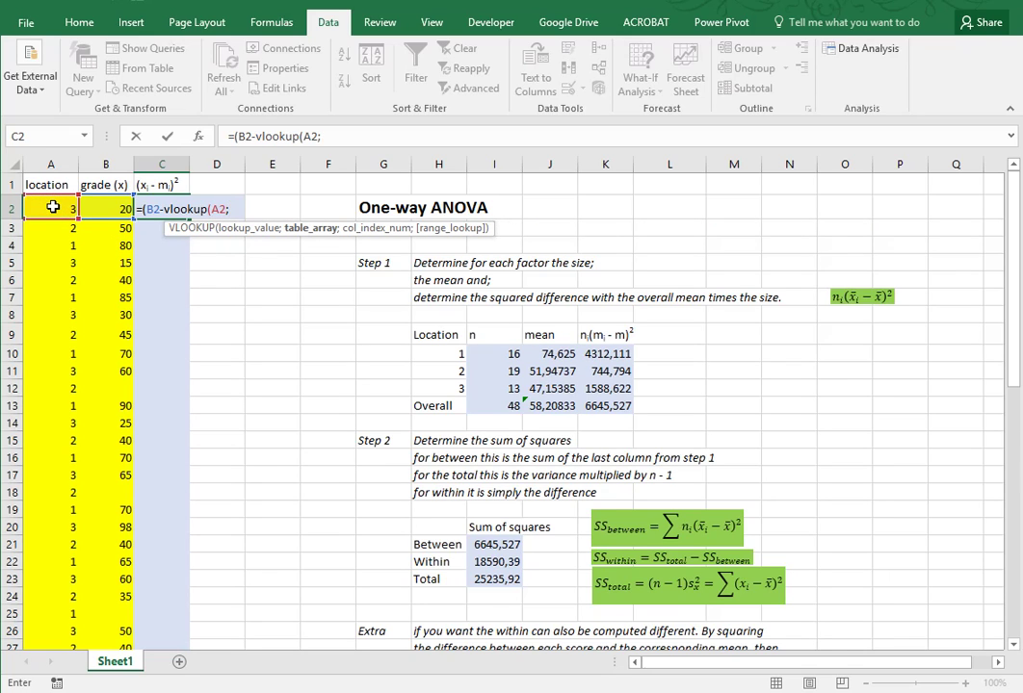
drag(443, 354, 545, 386)
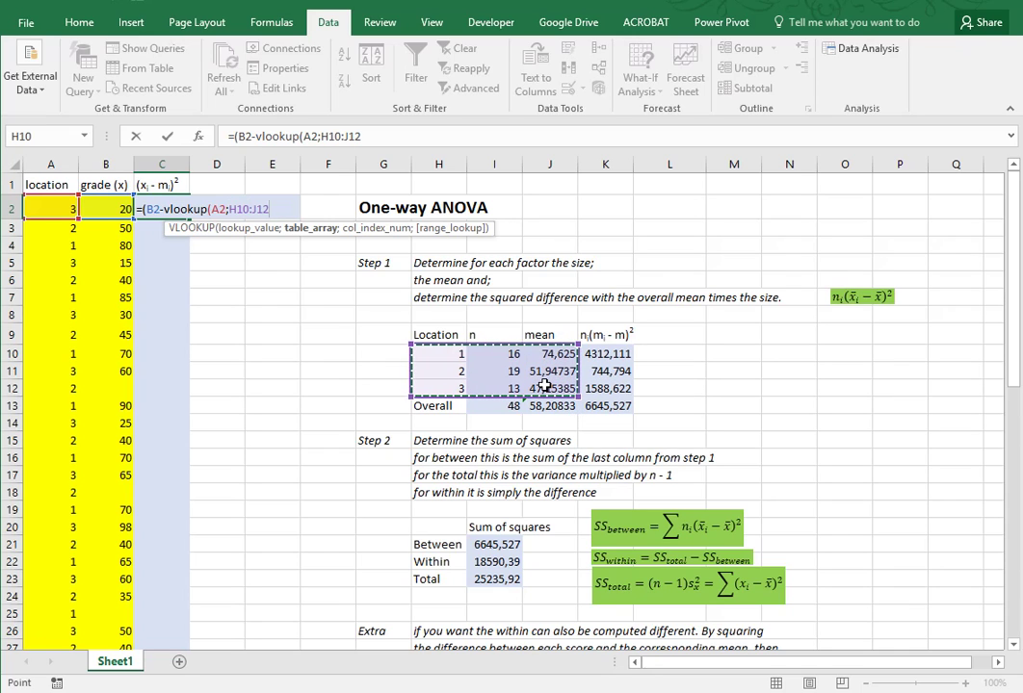
key(F4)
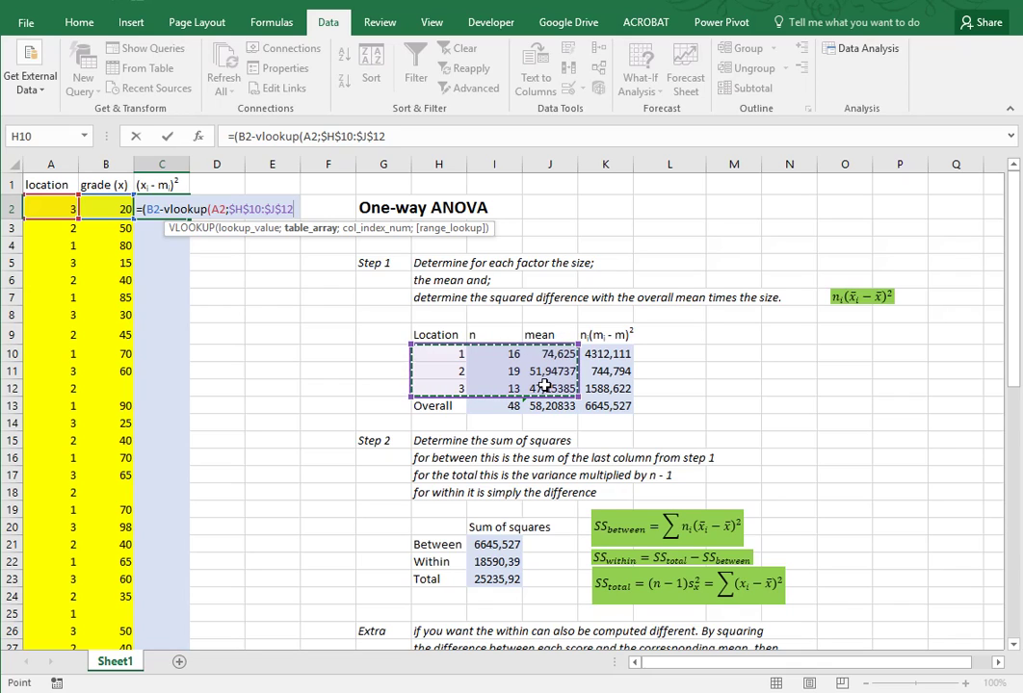
text(;)
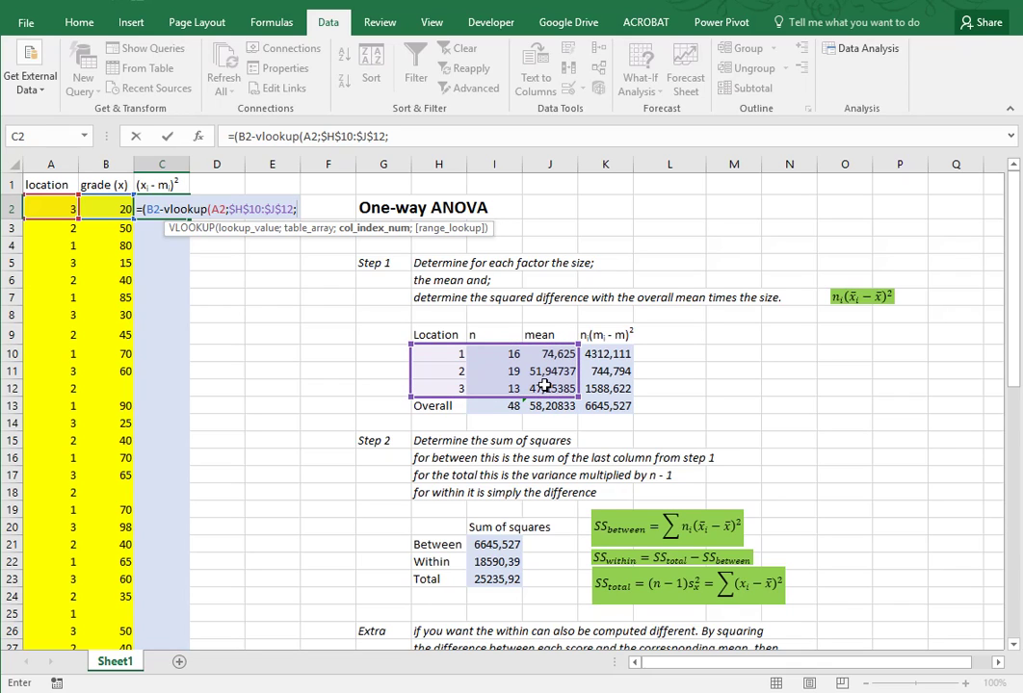
text(3)
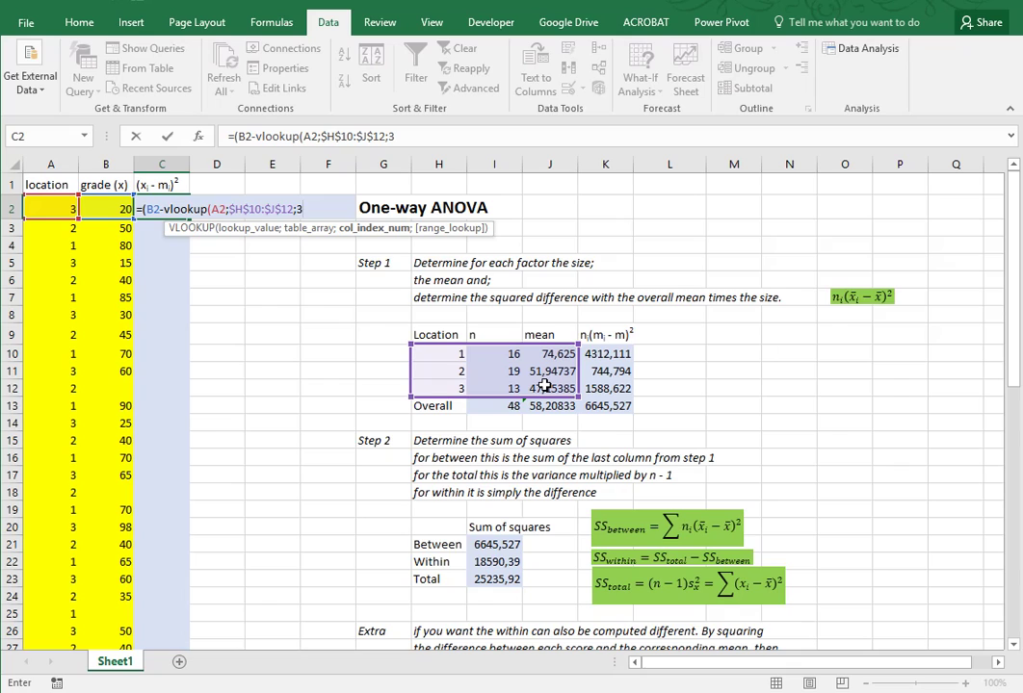
text(;)
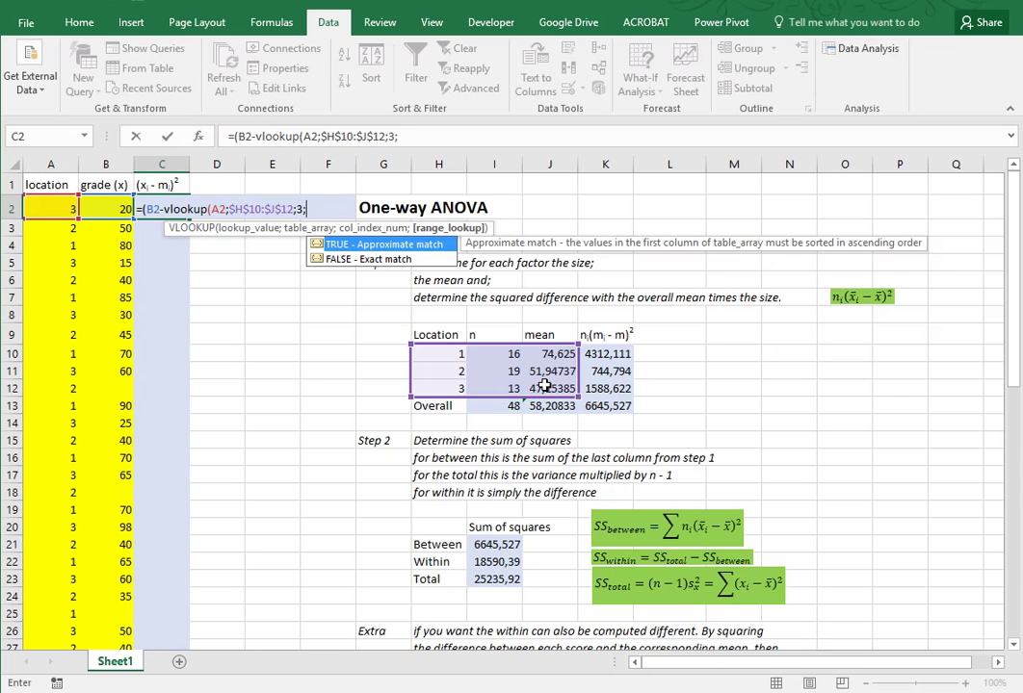
text(0))^2)
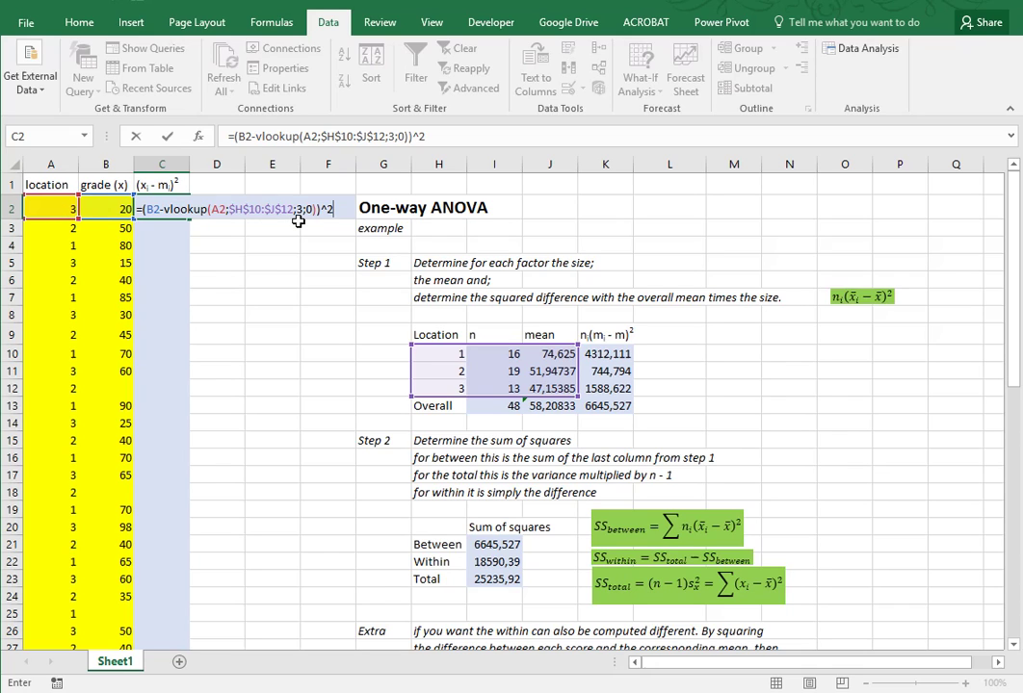
key(Return)
key(Up)
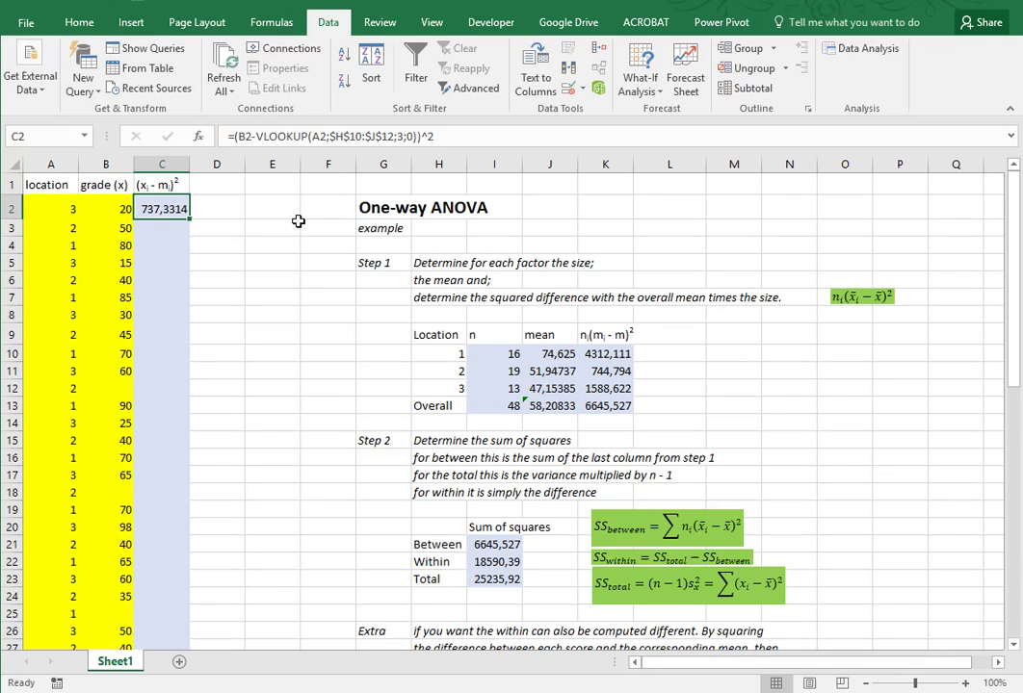
Wrap the C2 formula in an IF that returns blank for empty grades: =IF(B2="";"";(B2-VLOOKUP(A2;$H$10:$J$12;3;0))^2).
click(232, 135)
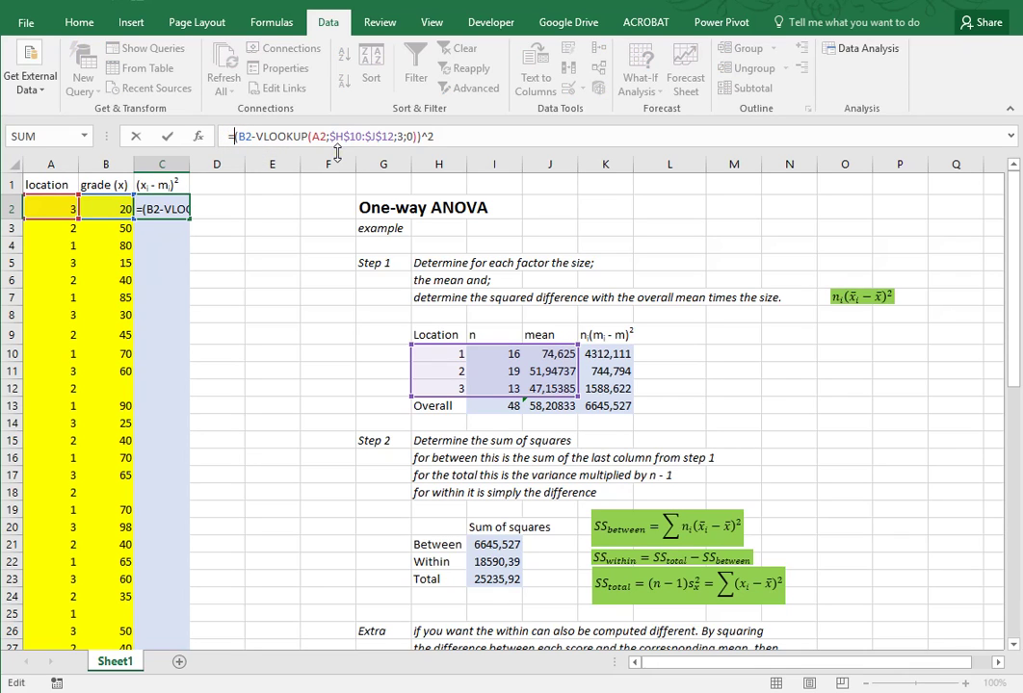
text(if()
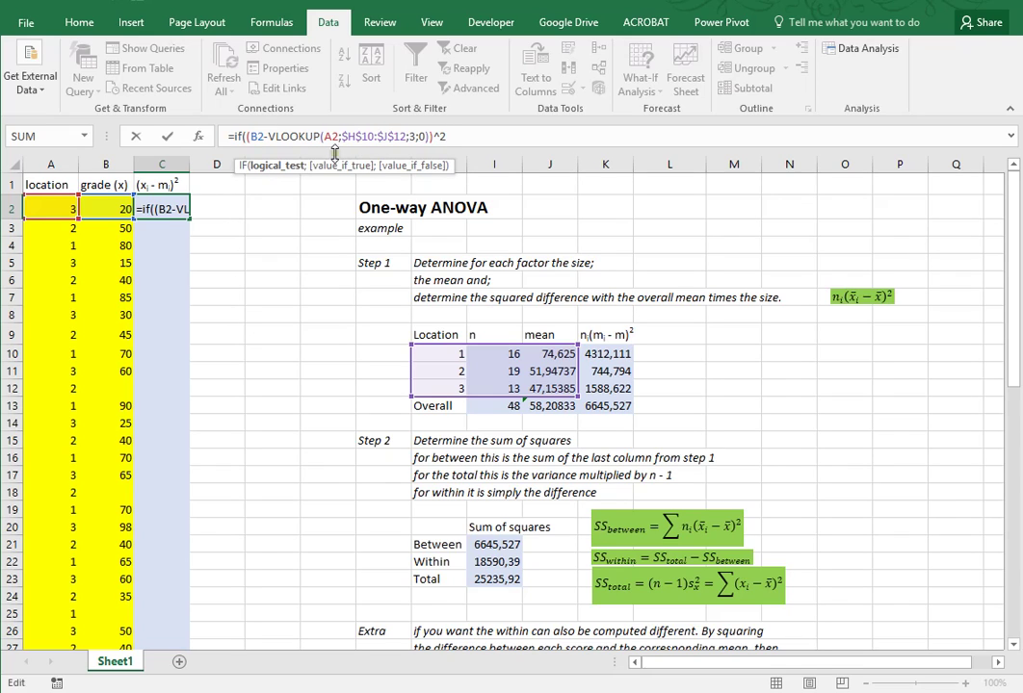
click(111, 206)
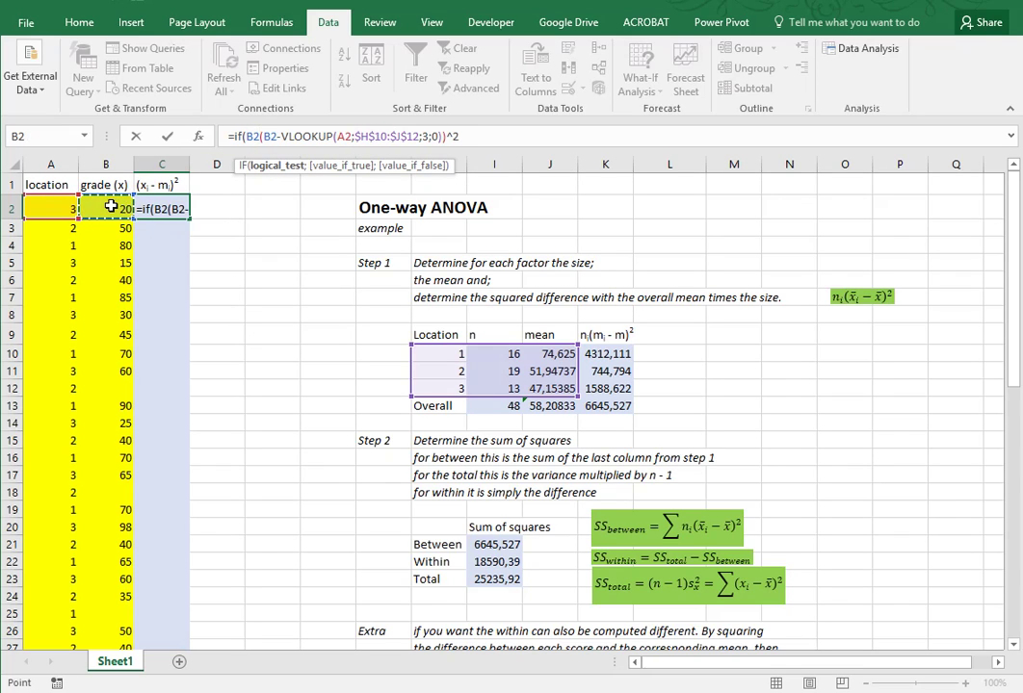
text(="")
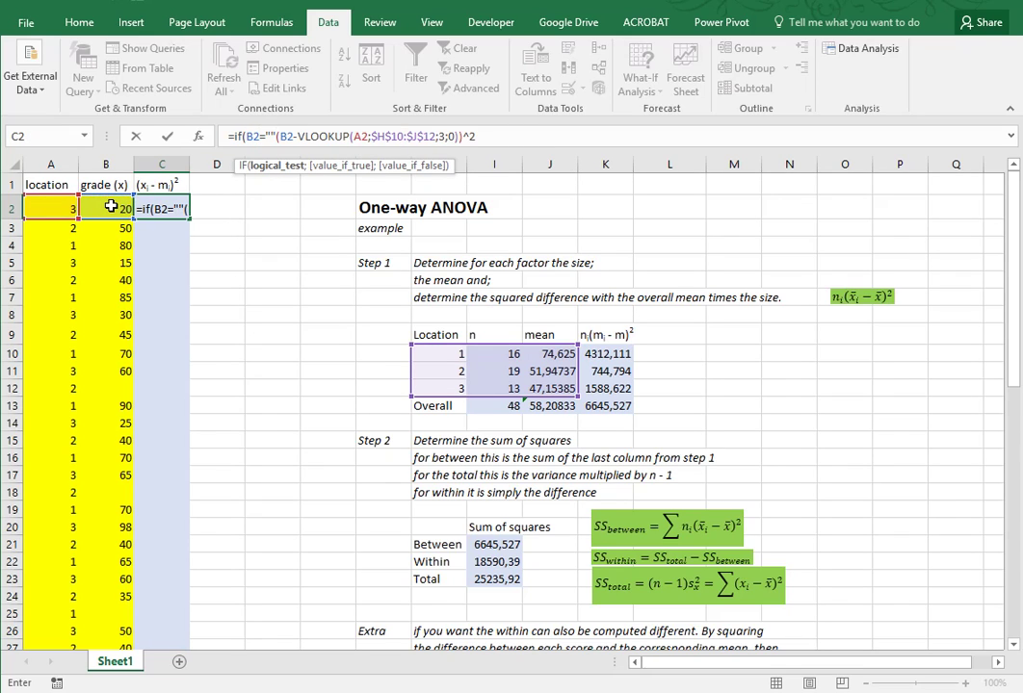
text(;"";)
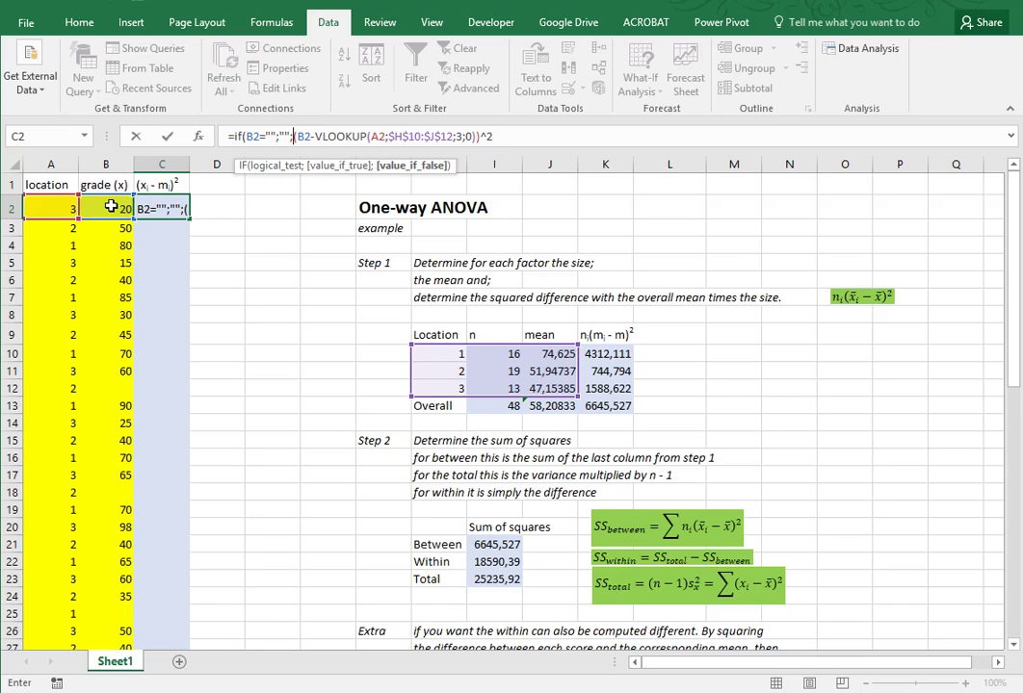
key(Return)
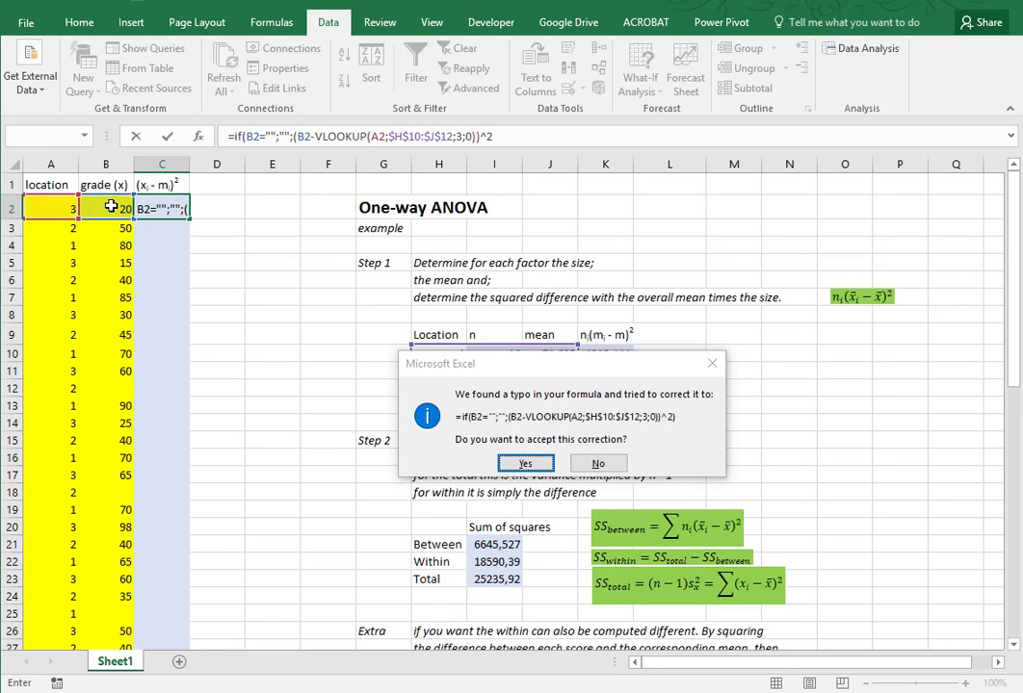
key(Return)
key(Up)
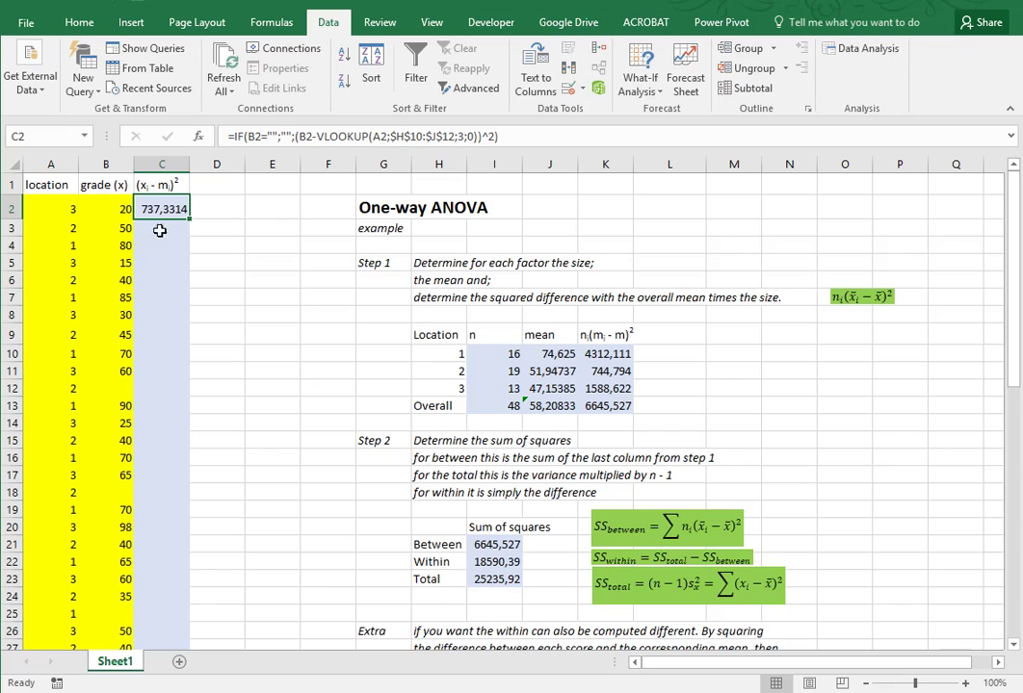
Fill the squared difference formula from C2 down column C for all scores.
double_click(189, 220)
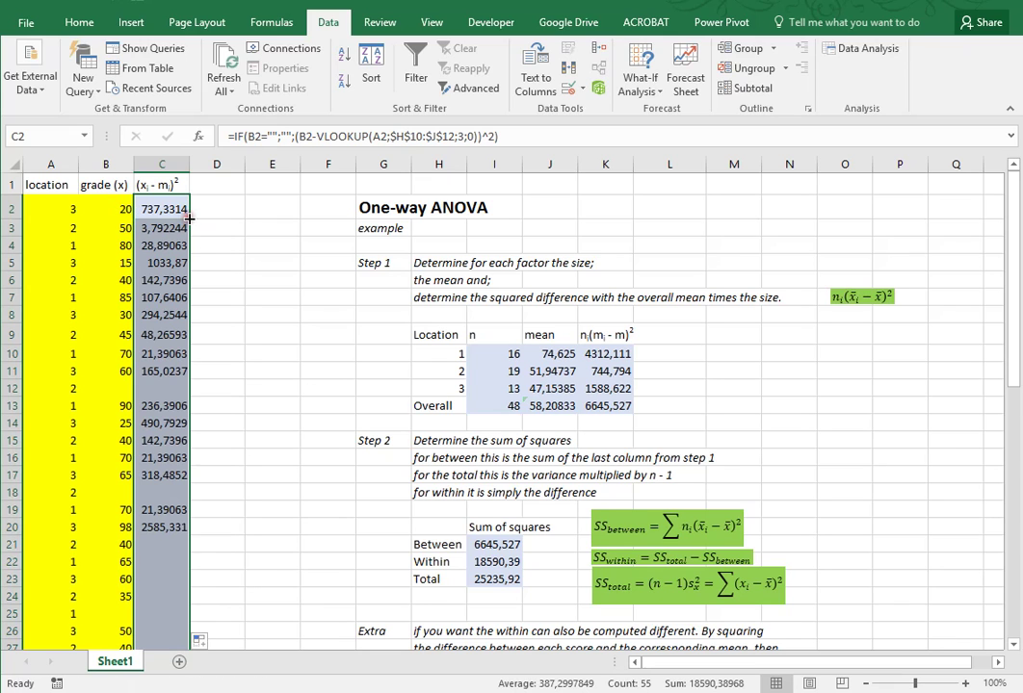
scroll(228, 335, down, 9)
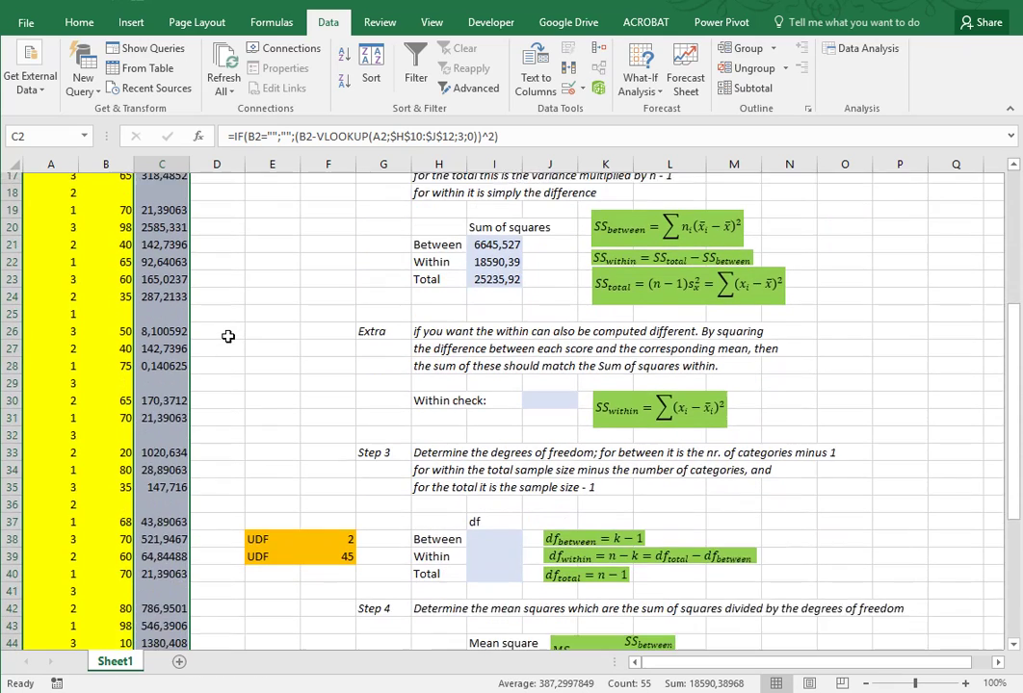
scroll(228, 337, down, 3)
Enter =SUM(C:C) in the Within check cell J30 to total the squared differences.
scroll(228, 336, up, 8)
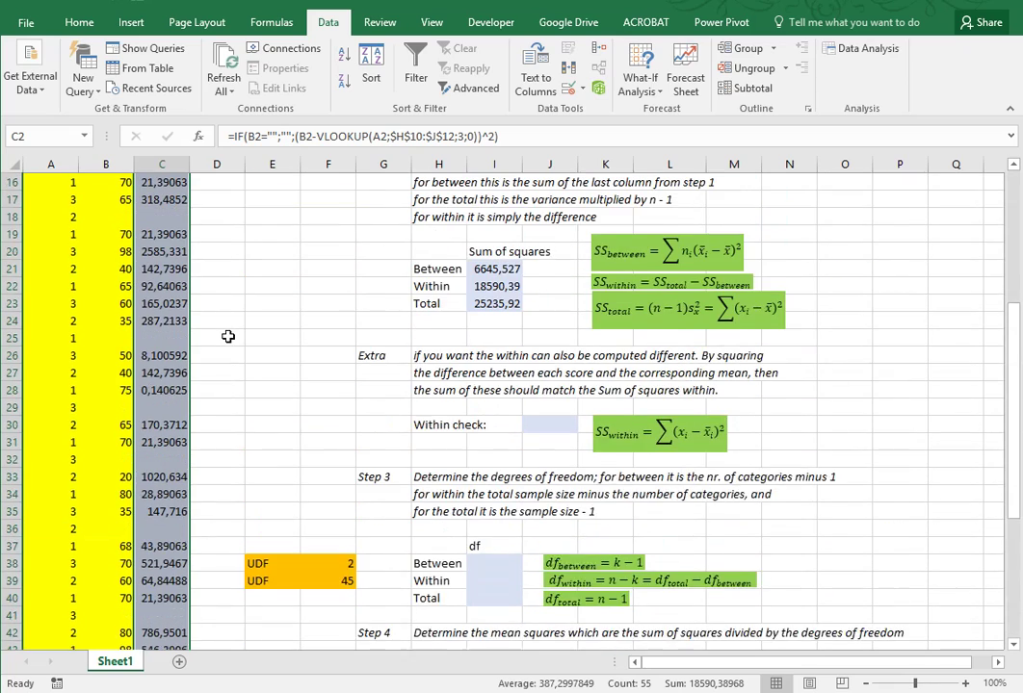
click(551, 475)
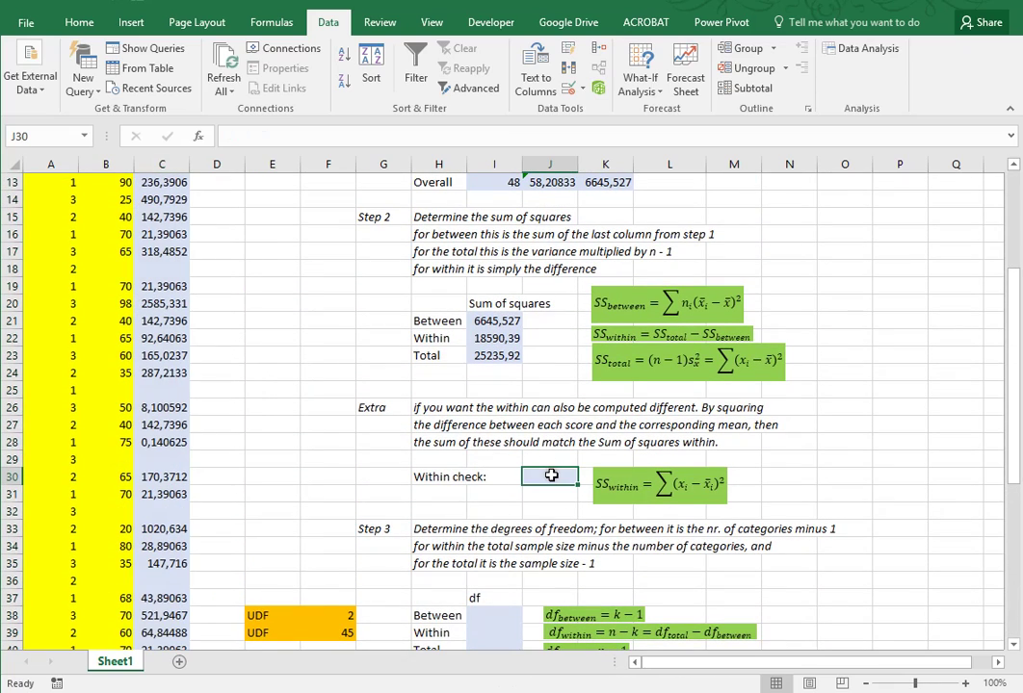
text(=su)
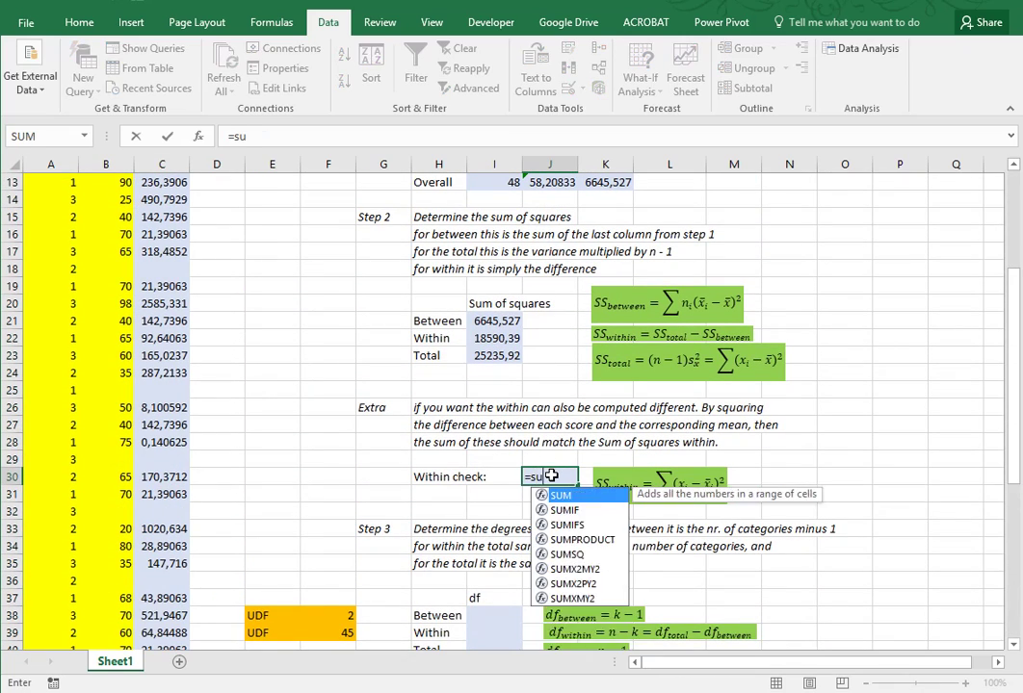
text(m(C:C)
key(Return)
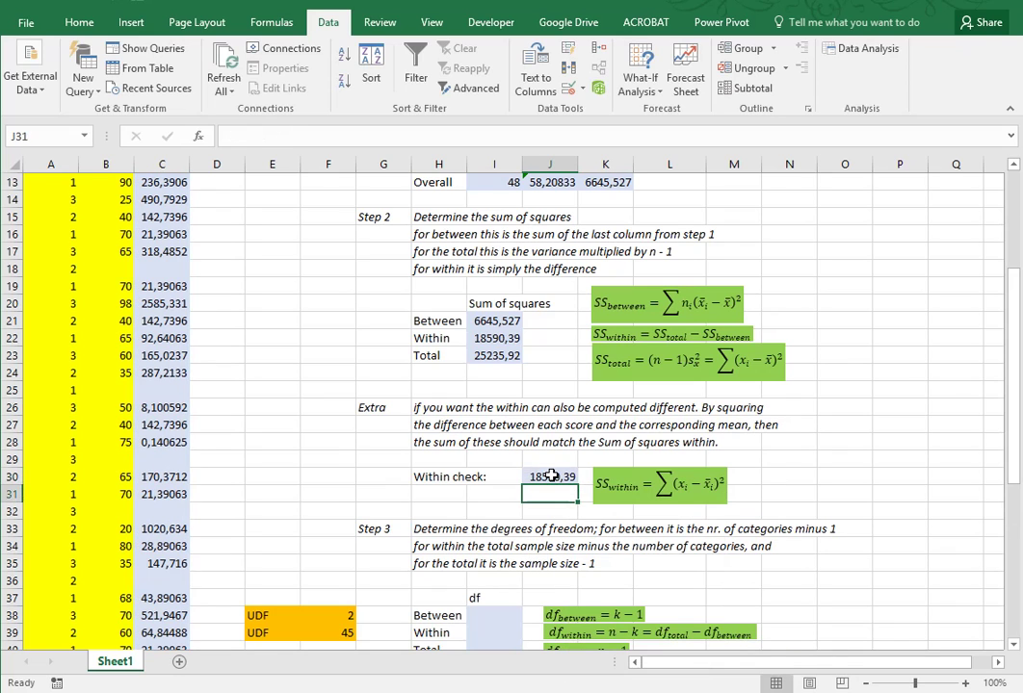
Compare the Within check in J30 with the Within sum of squares in I22.
click(551, 475)
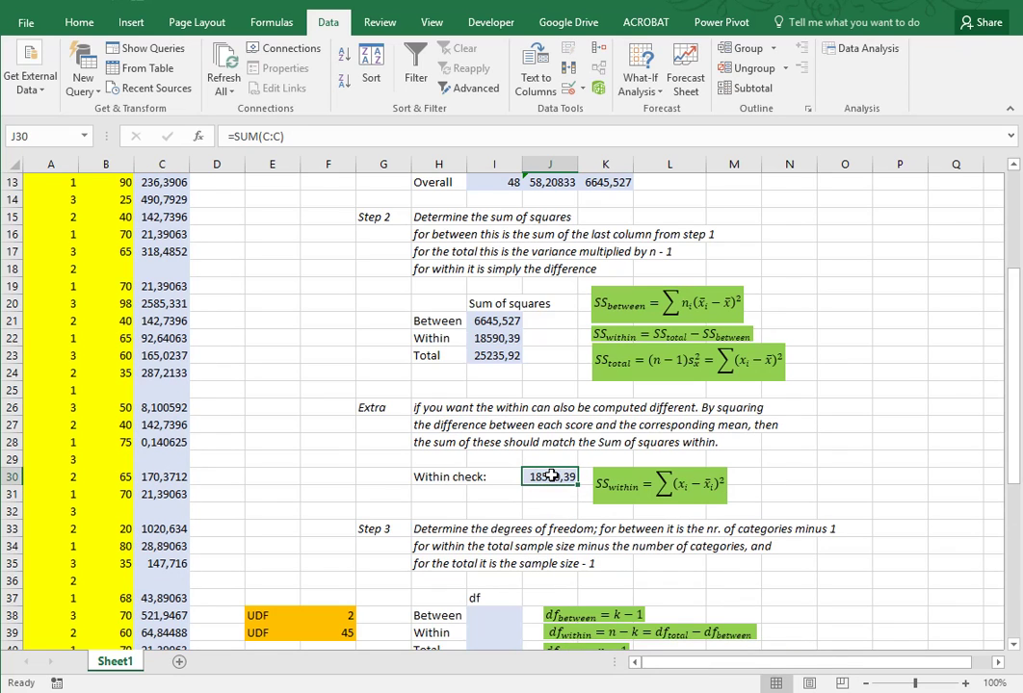
click(486, 339)
click(540, 475)
Enter =H12-1 in I38 to calculate the Between degrees of freedom from the number of locations.
scroll(481, 448, down, 2)
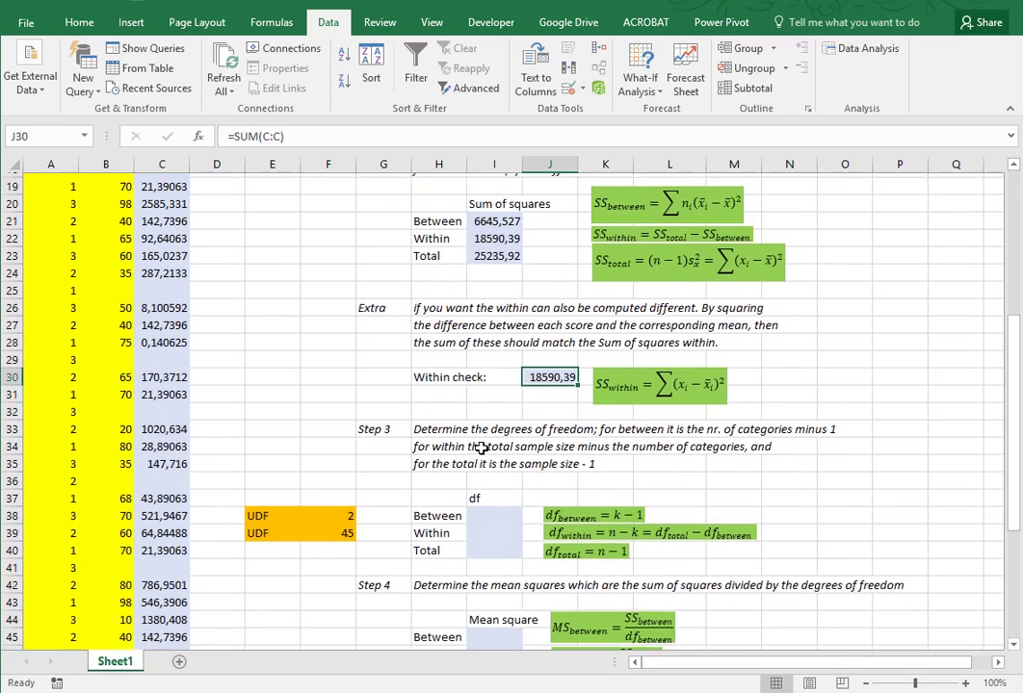
click(491, 511)
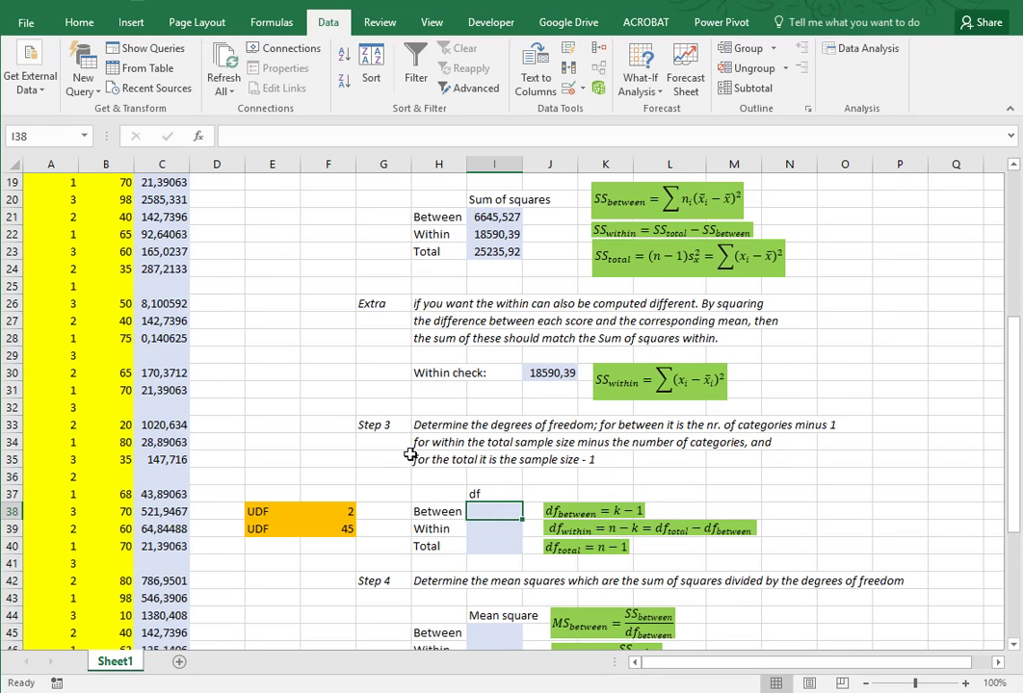
text(=)
scroll(410, 455, up, 5)
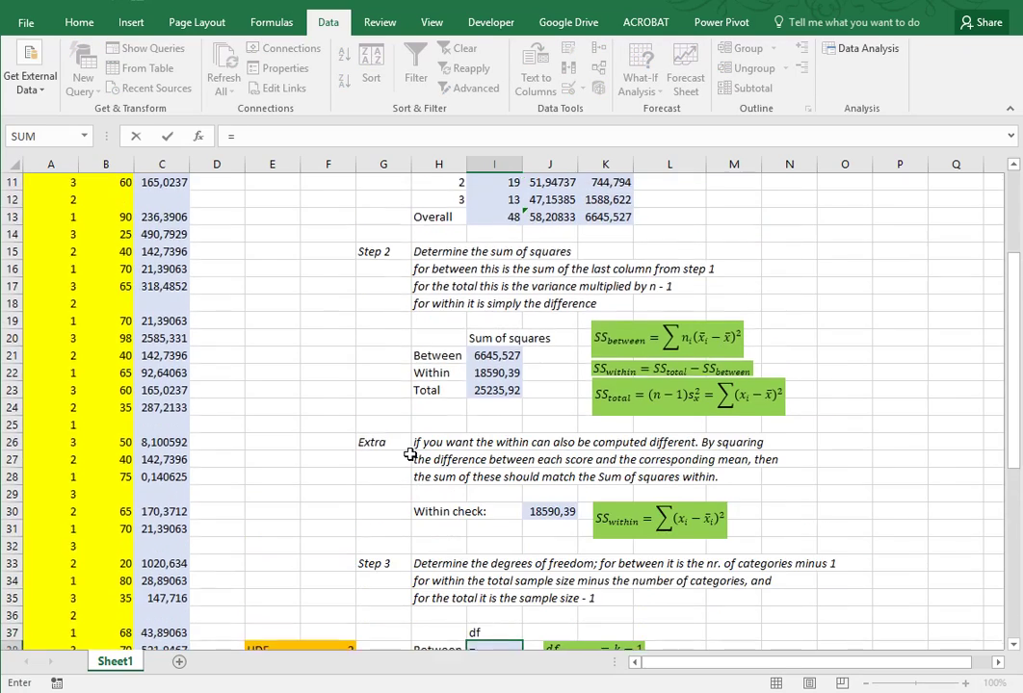
click(440, 325)
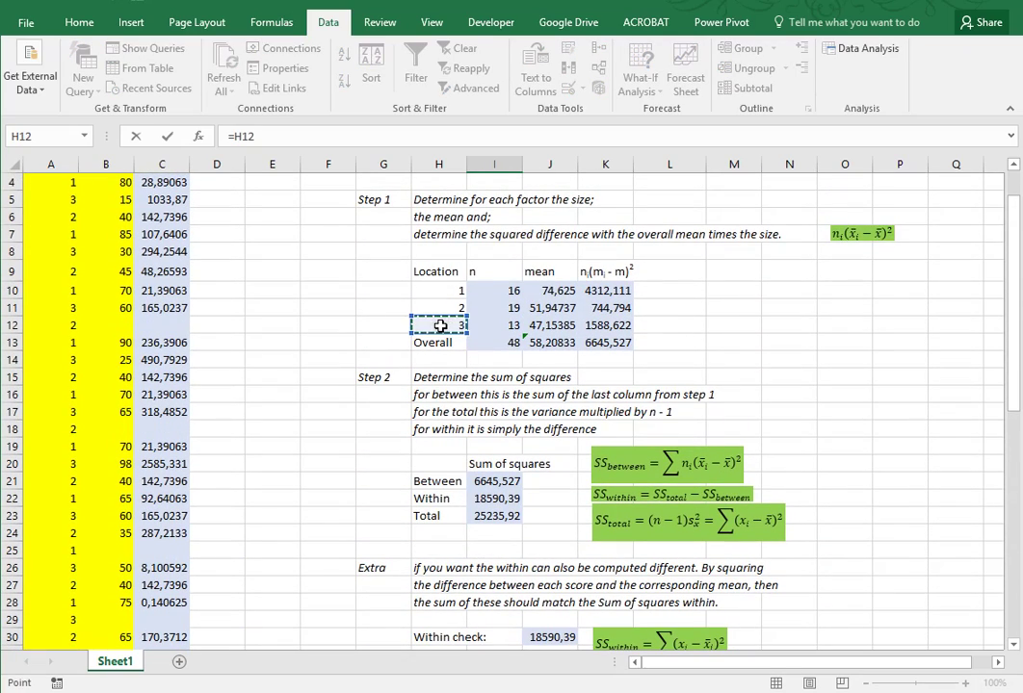
text(-1)
key(Return)
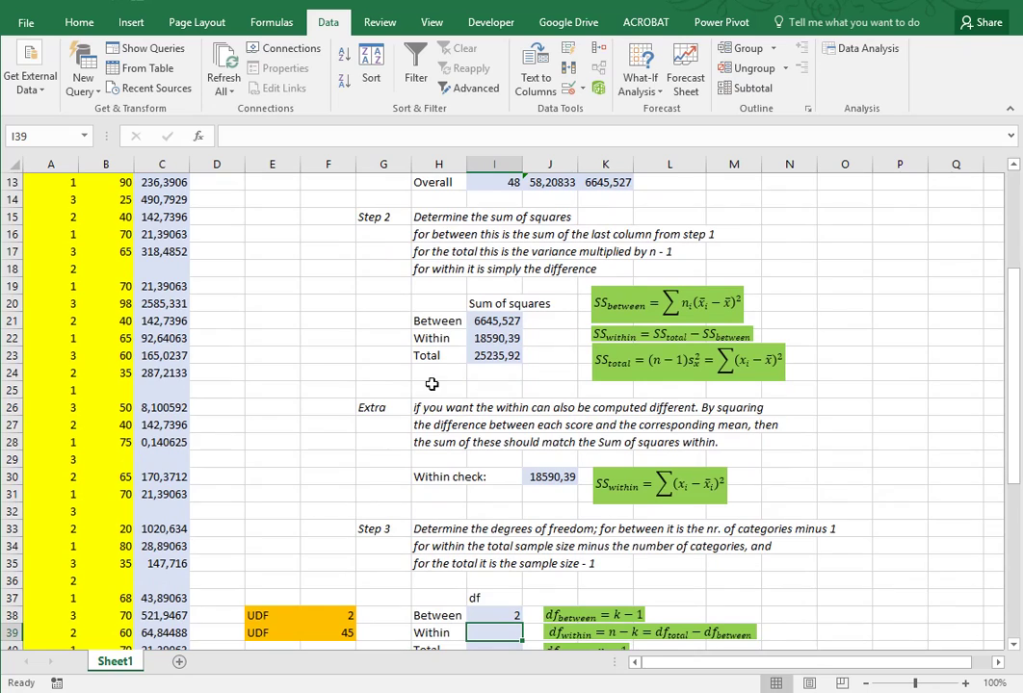
Enter =I13-1 in I40 to calculate the Total degrees of freedom from the overall sample size.
scroll(430, 419, down, 1)
scroll(430, 418, down, 1)
click(496, 546)
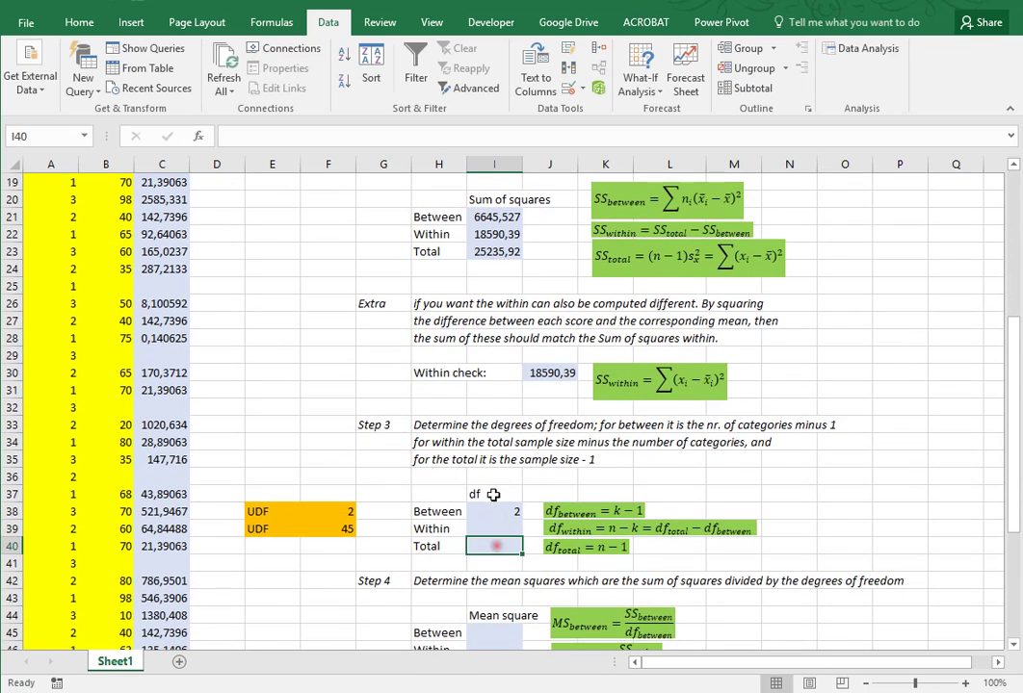
text(=)
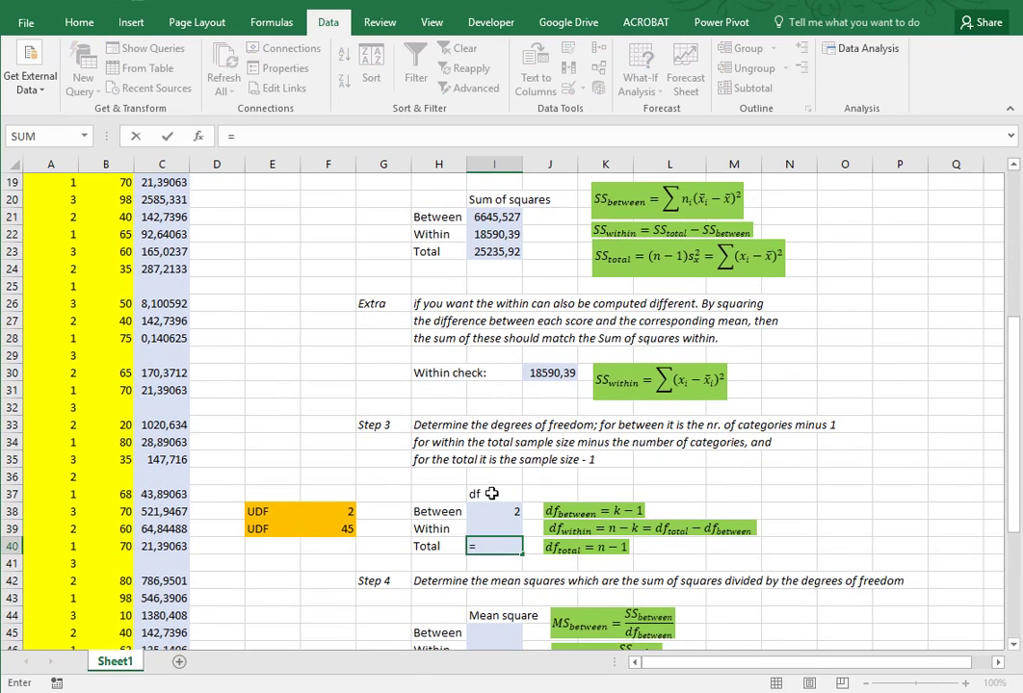
scroll(491, 493, up, 5)
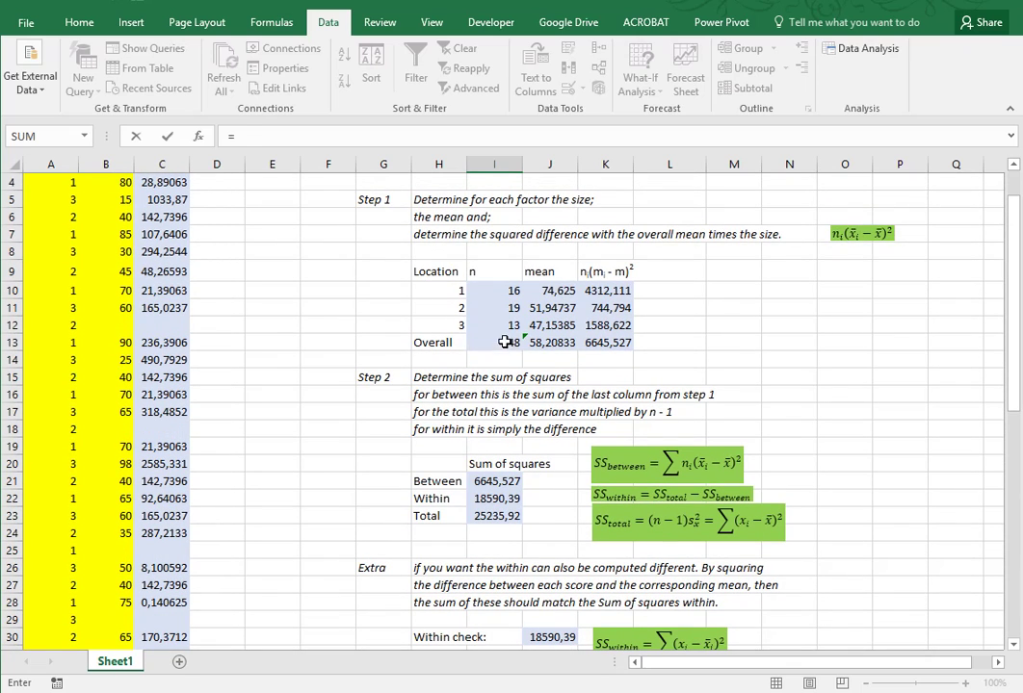
click(505, 342)
text(-1)
key(Return)
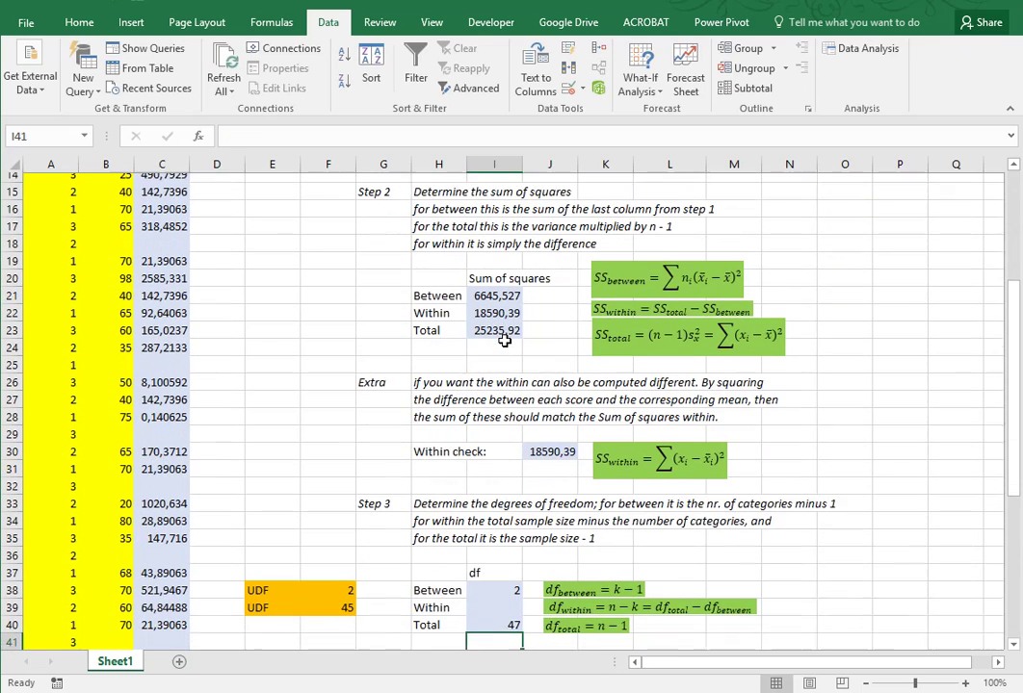
Enter =I13-H12 in I39 to calculate the Within degrees of freedom.
click(506, 598)
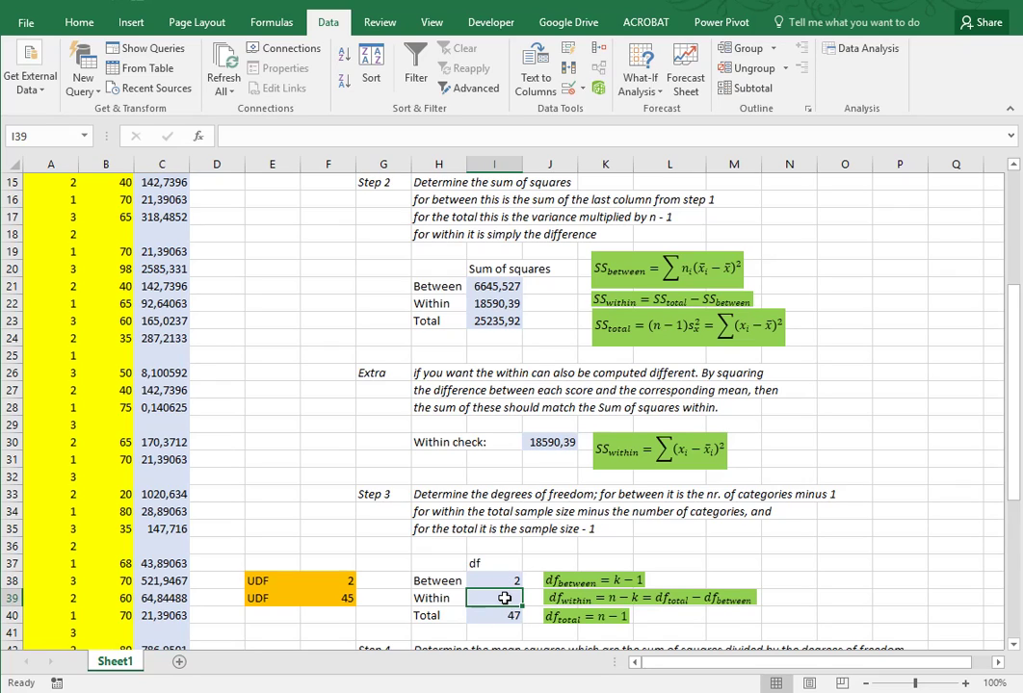
text(=)
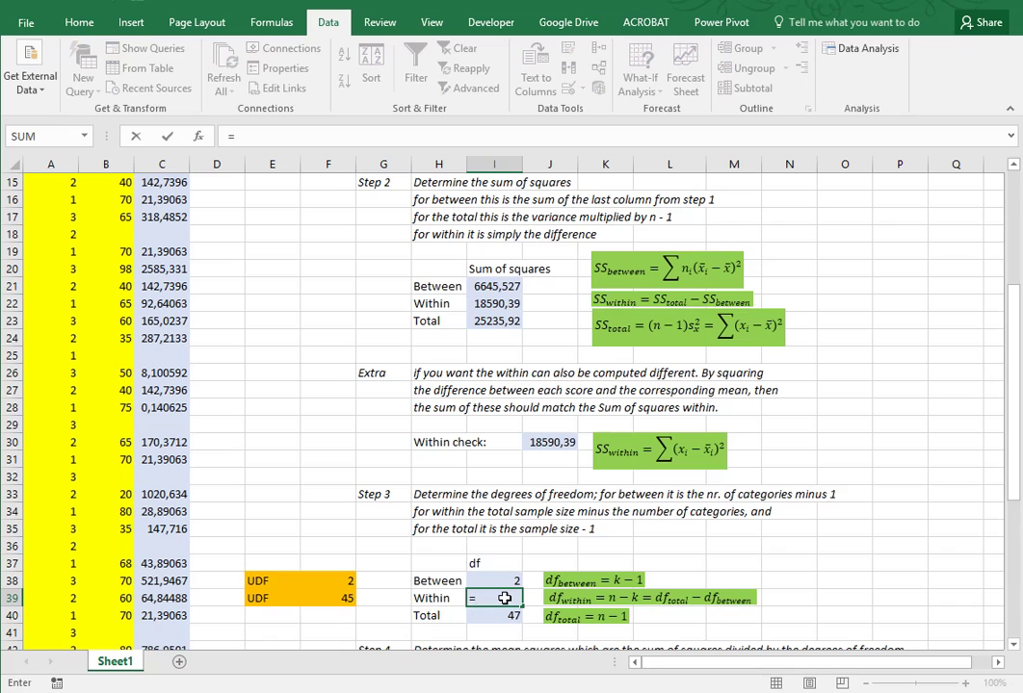
scroll(503, 598, up, 5)
click(494, 406)
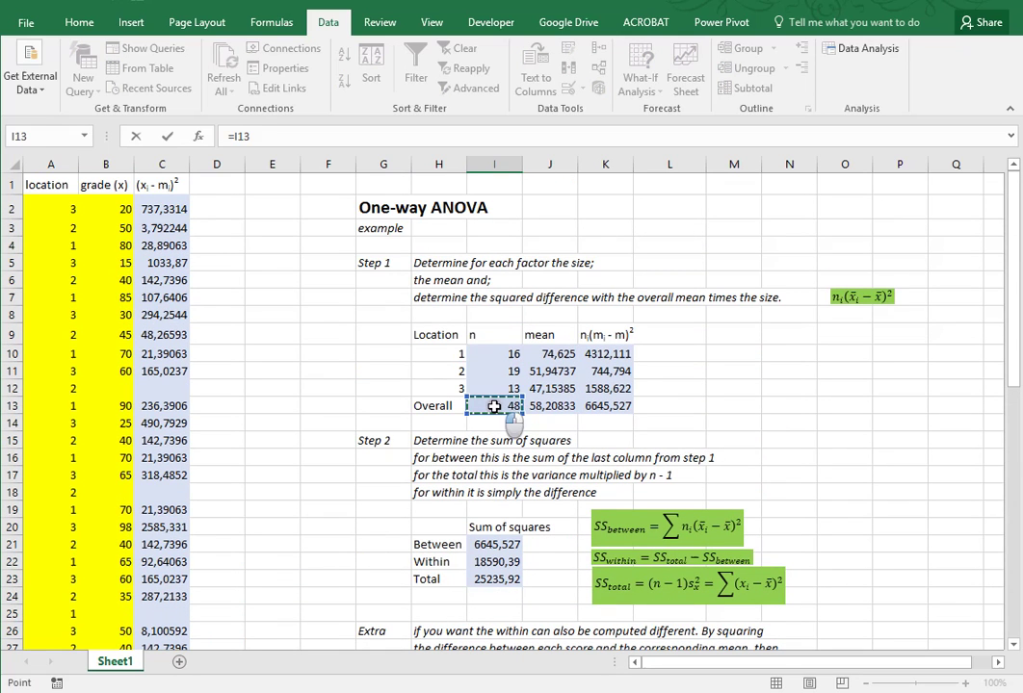
text(-)
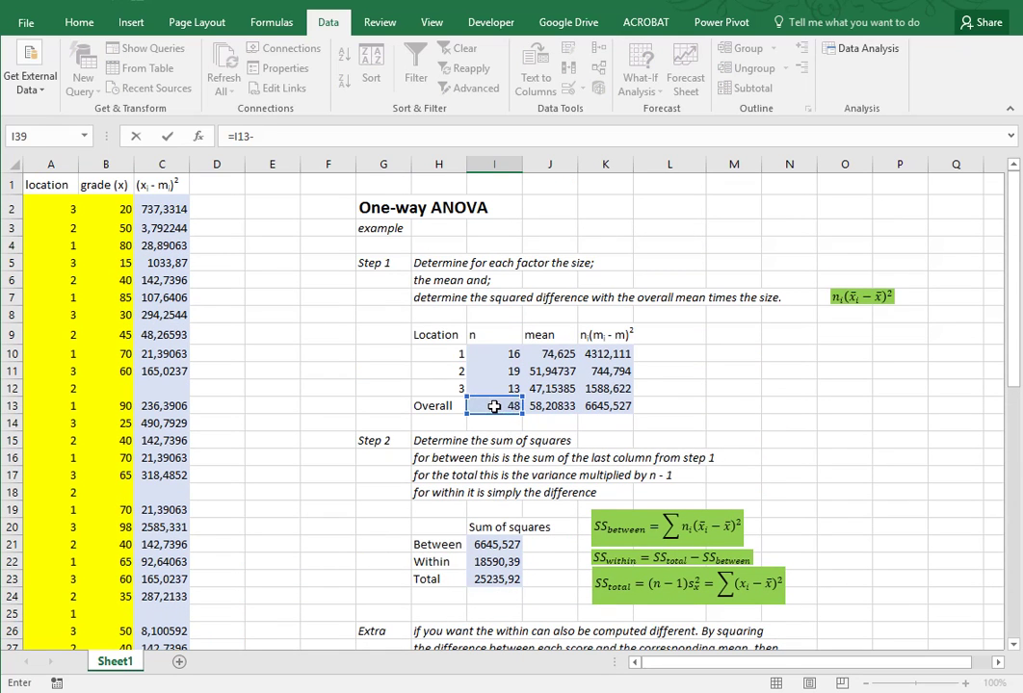
click(427, 386)
key(Return)
Enter =I21/I38 in I45 to calculate the Between mean square.
scroll(433, 483, down, 1)
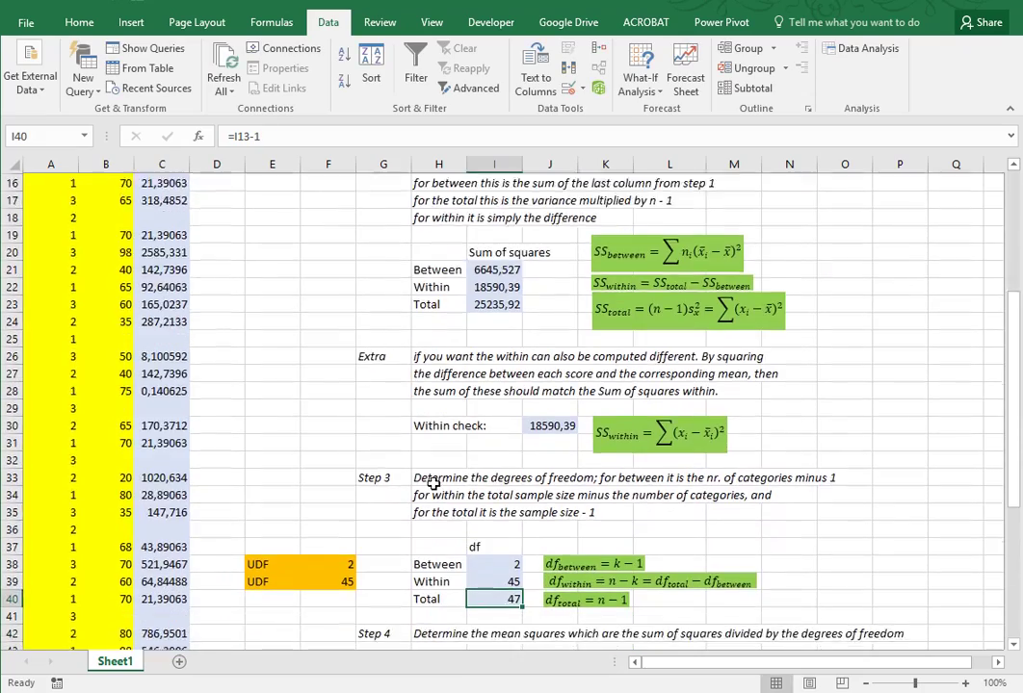
scroll(434, 483, down, 4)
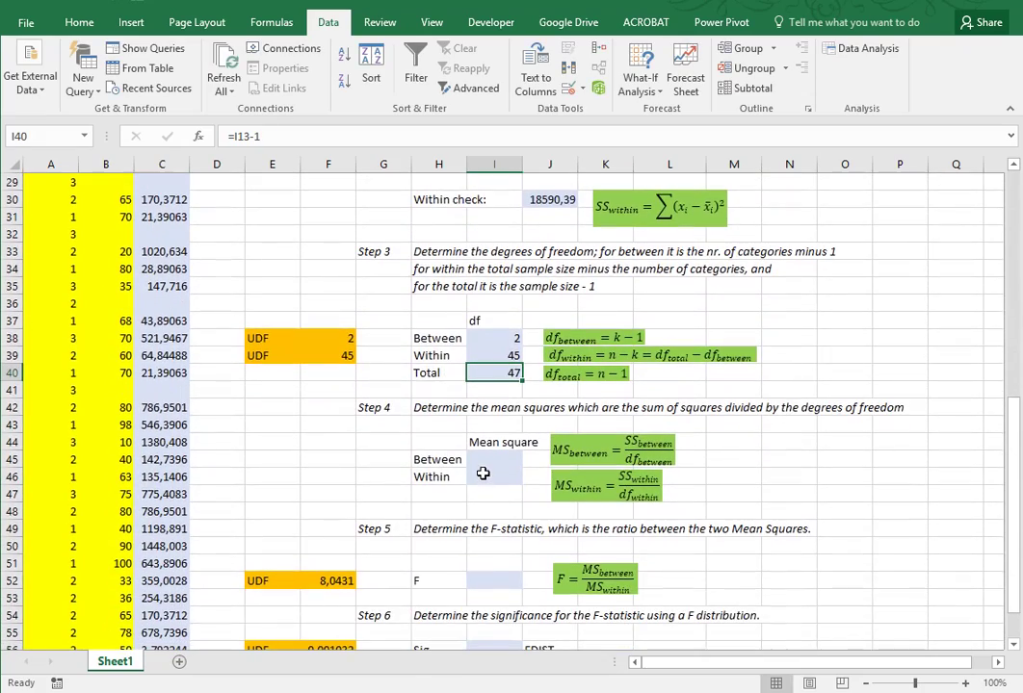
click(485, 460)
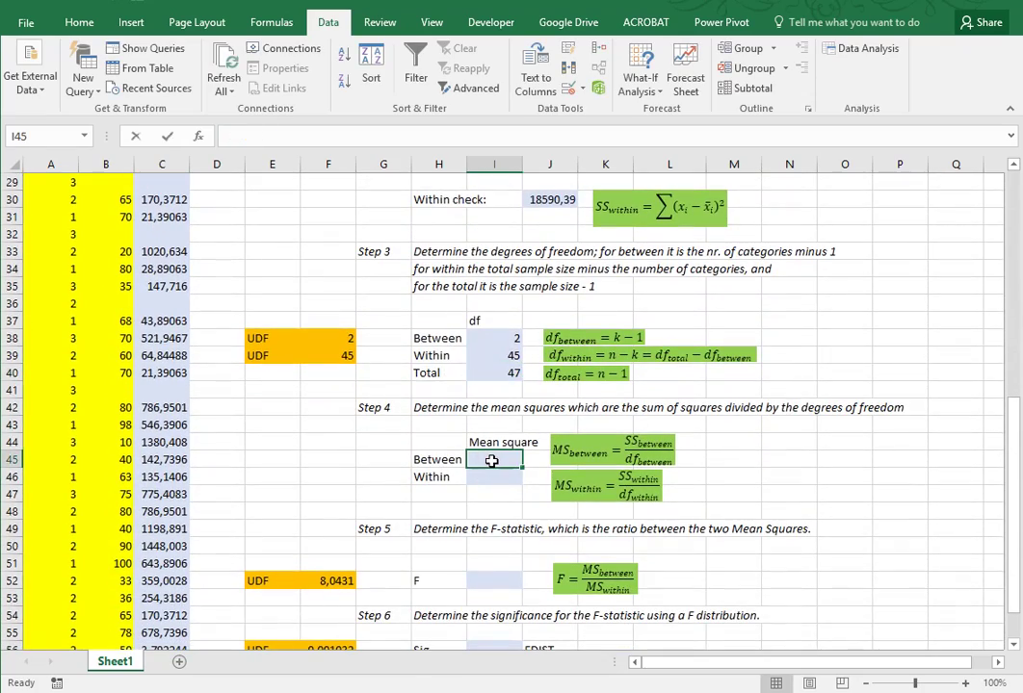
text(=)
scroll(491, 461, up, 3)
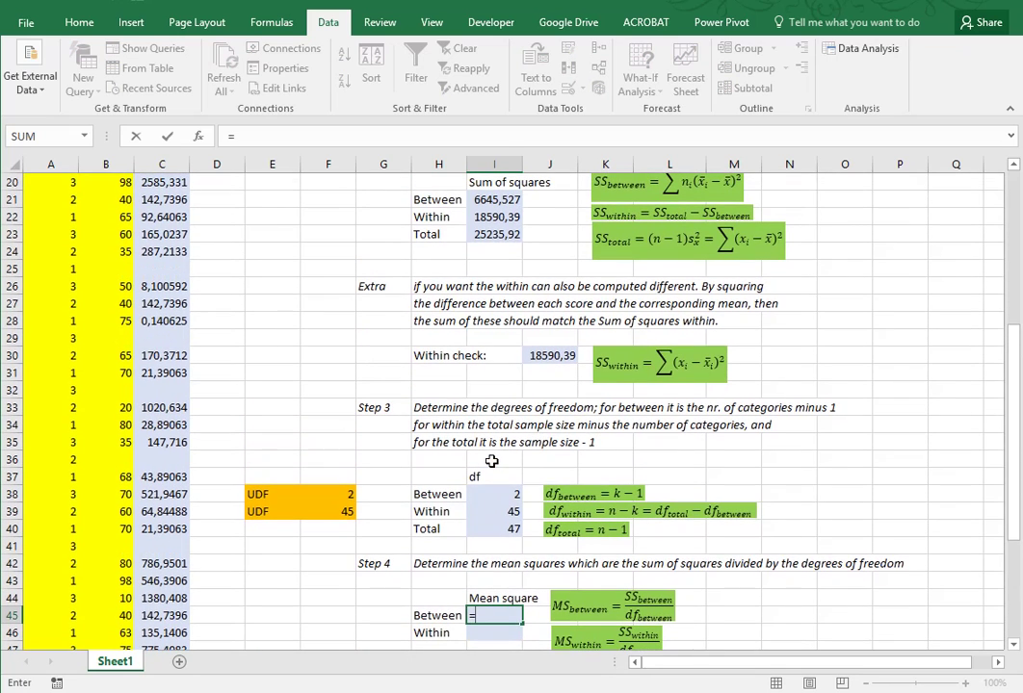
click(492, 199)
text(/)
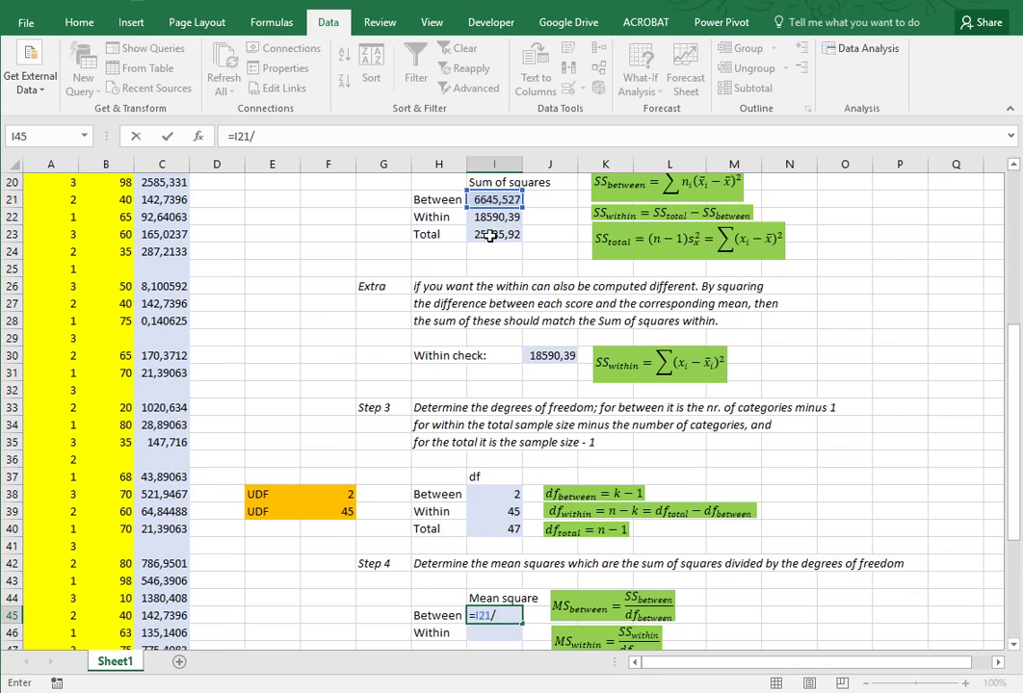
click(487, 494)
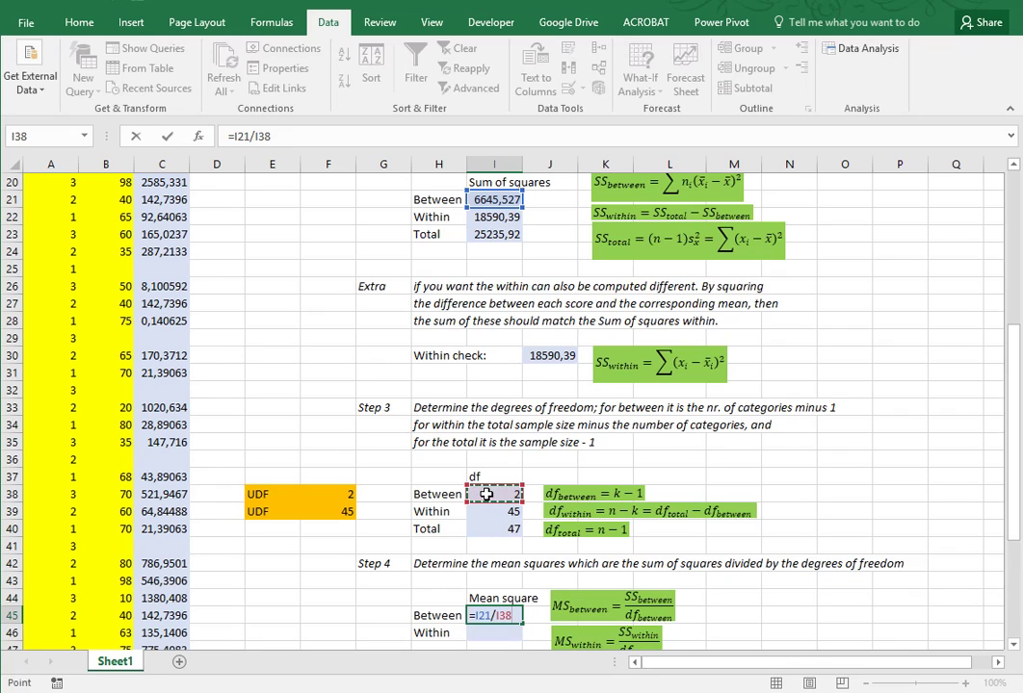
key(Return)
Enter =I22/I39 in I46 to calculate the Within mean square.
text(=)
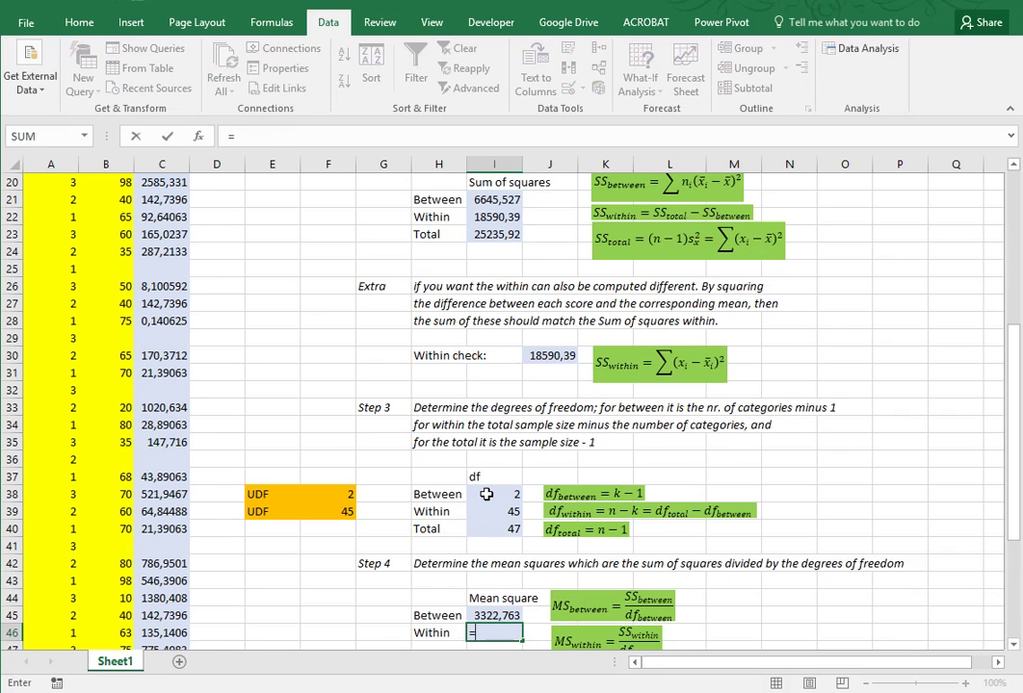
click(481, 216)
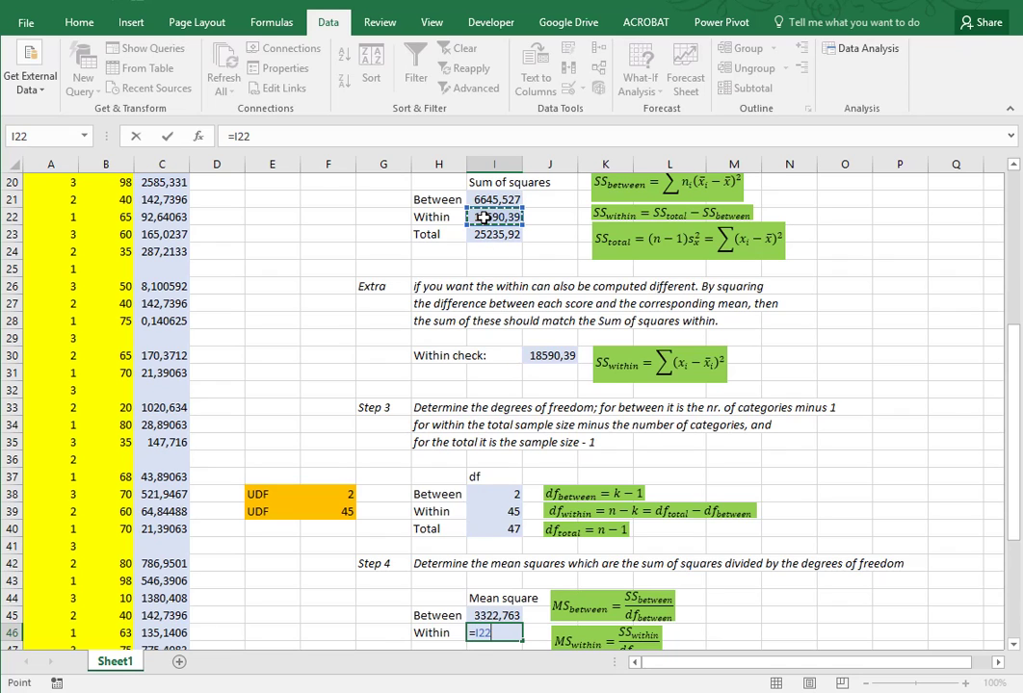
text(/)
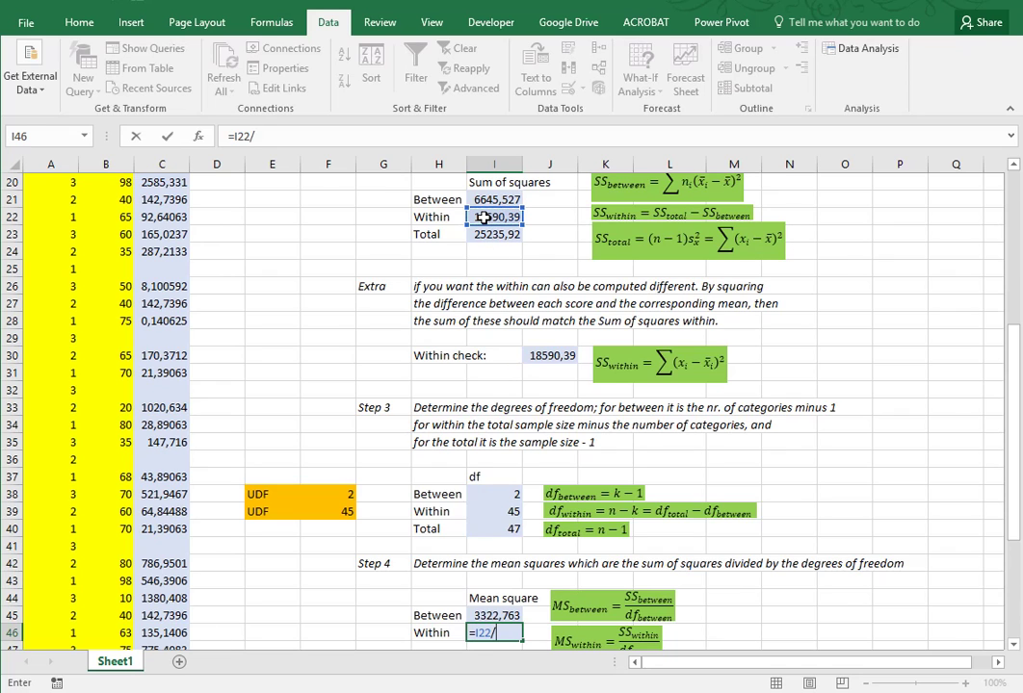
click(486, 511)
key(Return)
Enter =I45/I46 in I52 to calculate the F-statistic as the ratio of the two mean squares.
scroll(486, 512, down, 1)
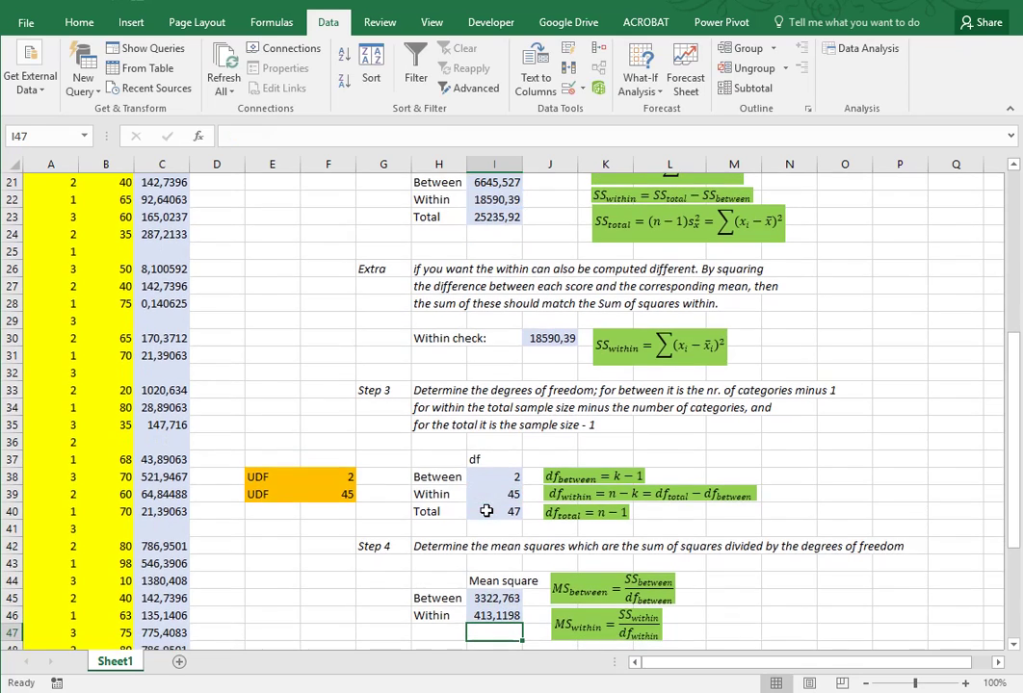
scroll(486, 512, down, 2)
click(492, 561)
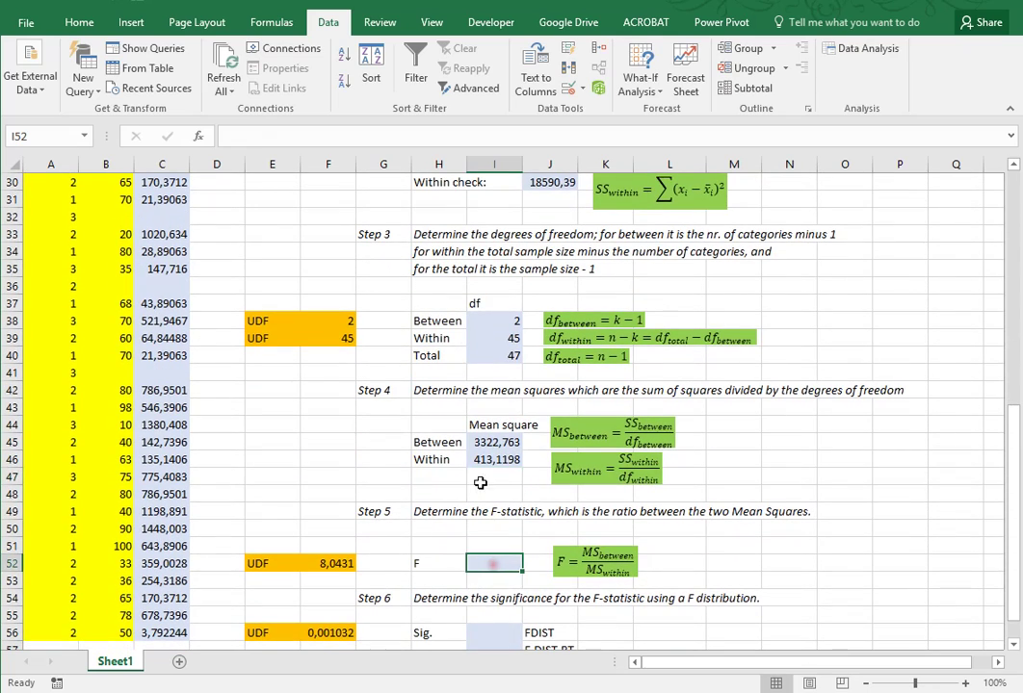
scroll(455, 476, down, 1)
scroll(455, 476, down, 1)
text(=)
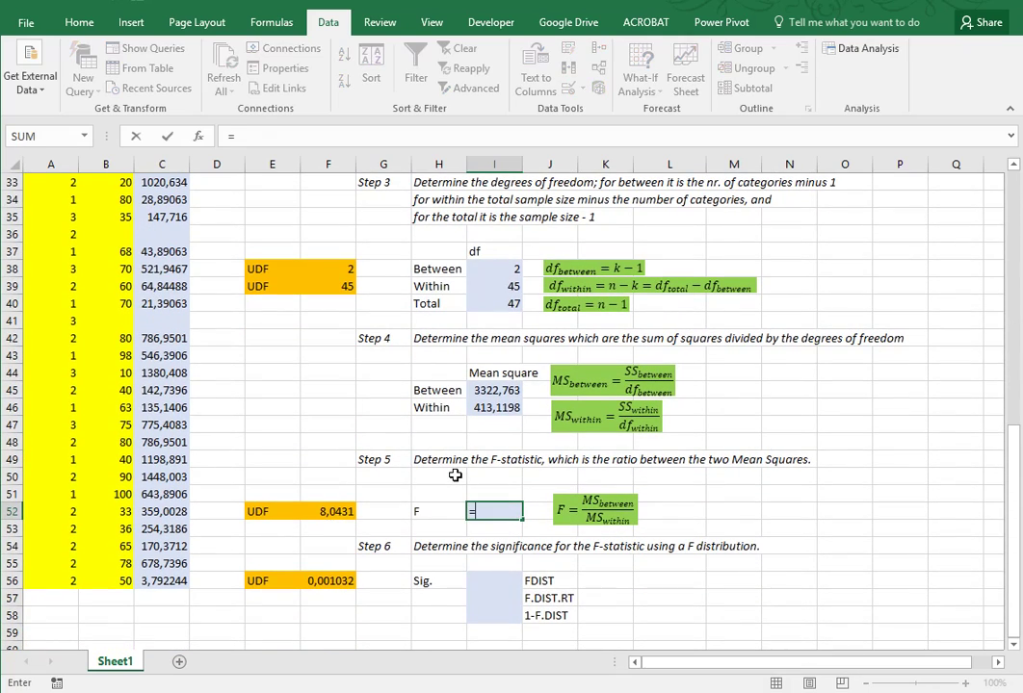
click(486, 392)
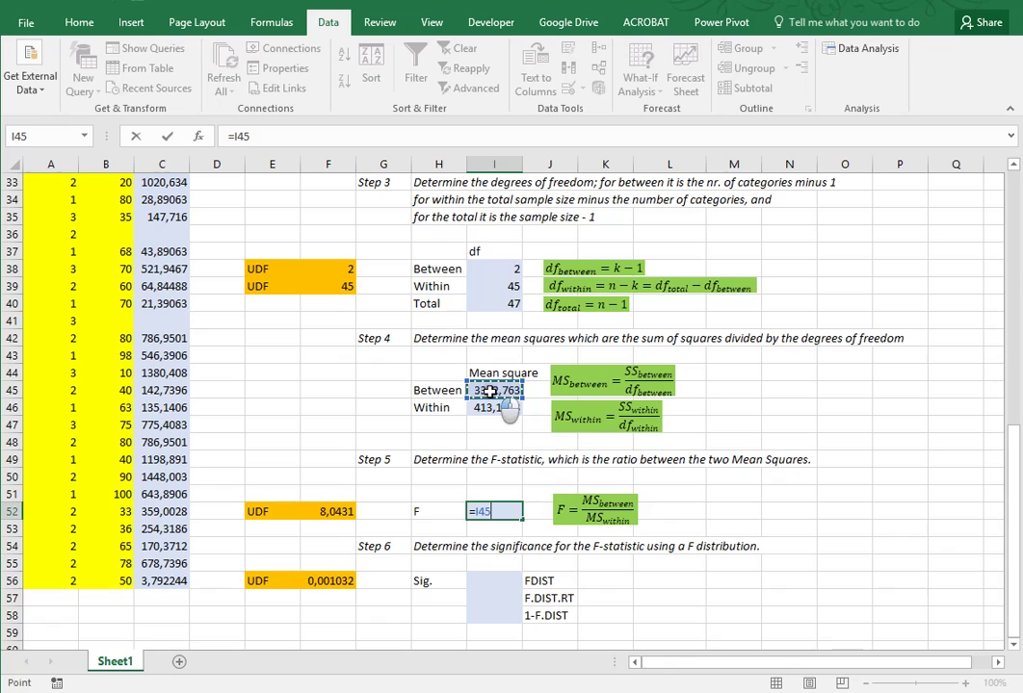
text(/)
click(492, 409)
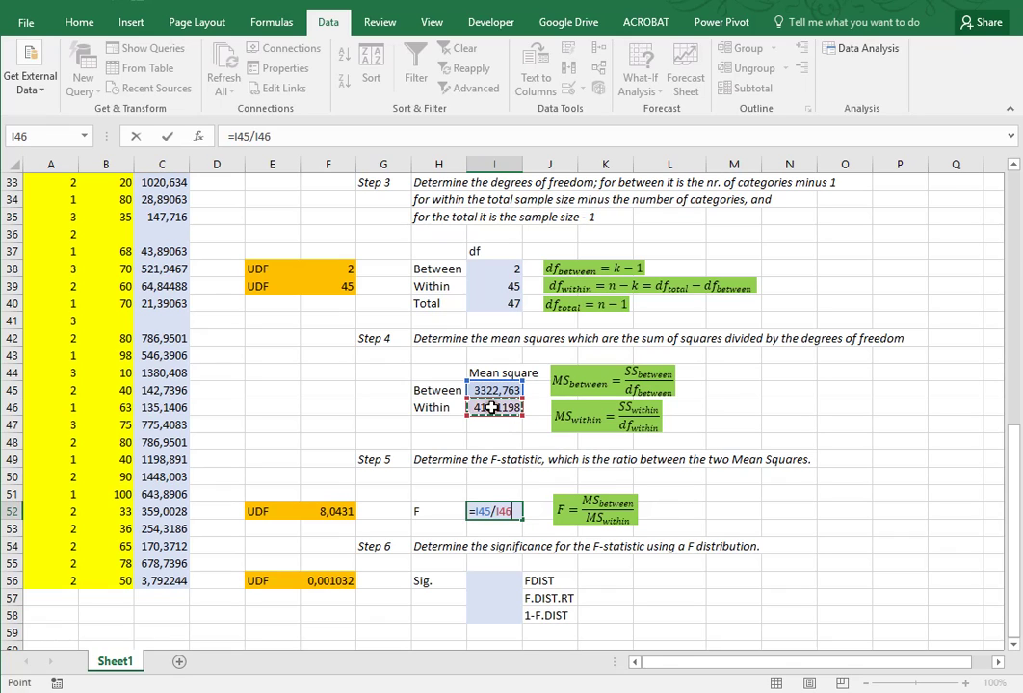
key(Return)
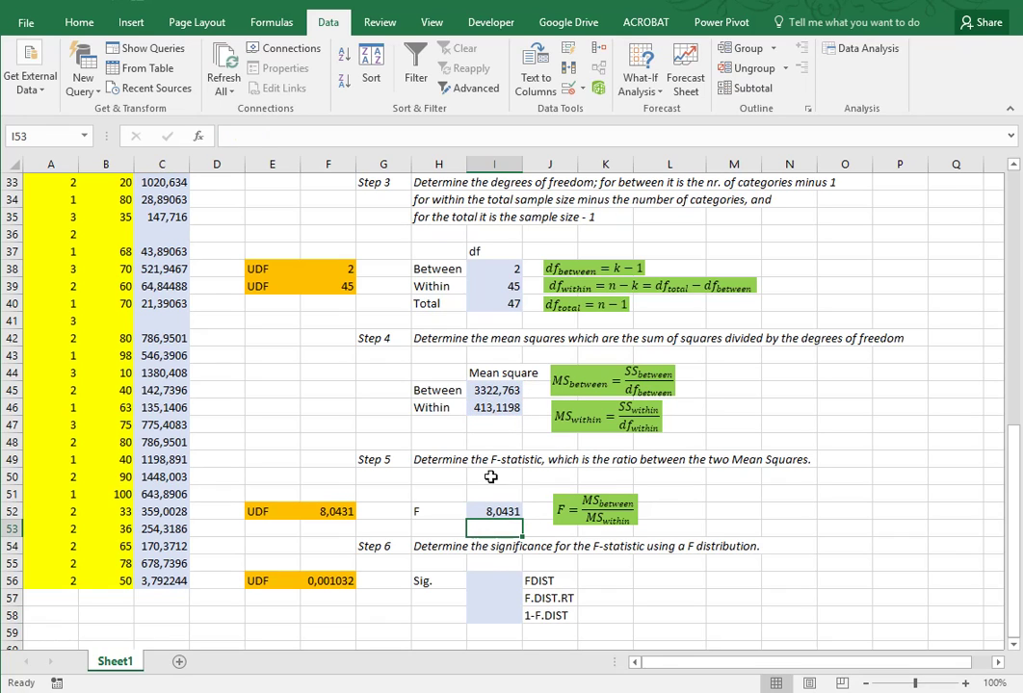
Enter =FDIST(I52;I38;I39) in I56 to calculate the significance of the F-statistic.
click(485, 582)
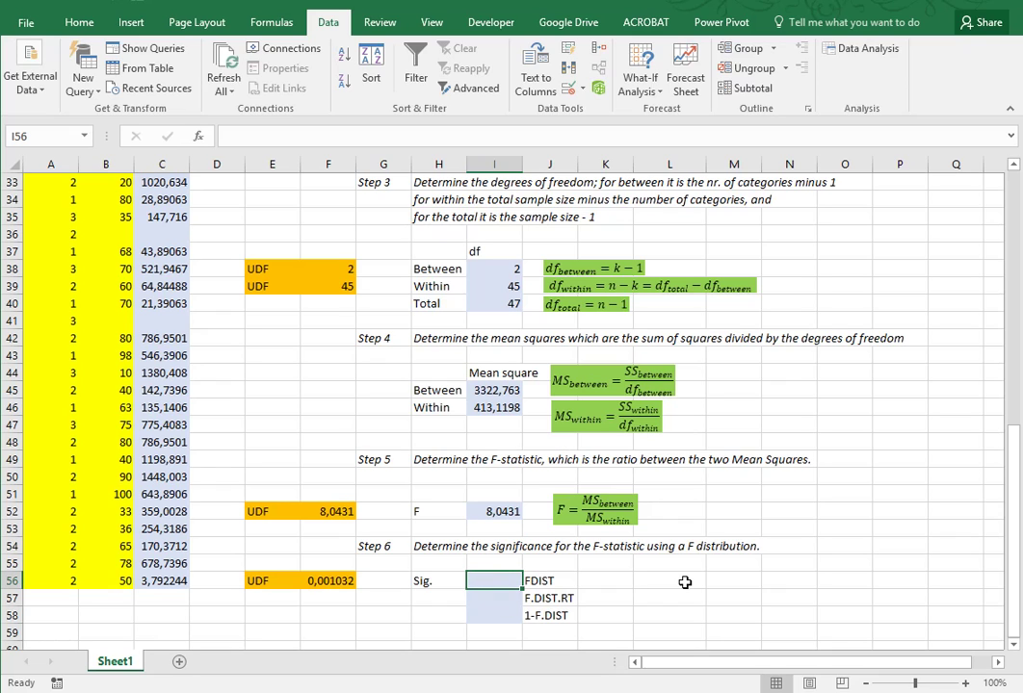
text(=fd)
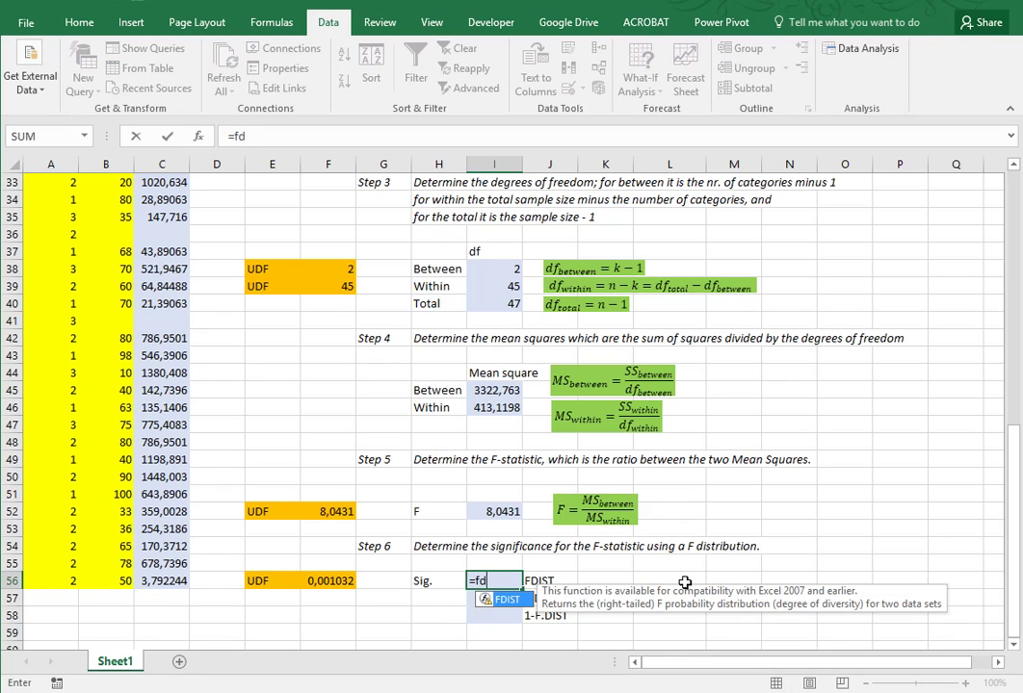
text(i)
key(Tab)
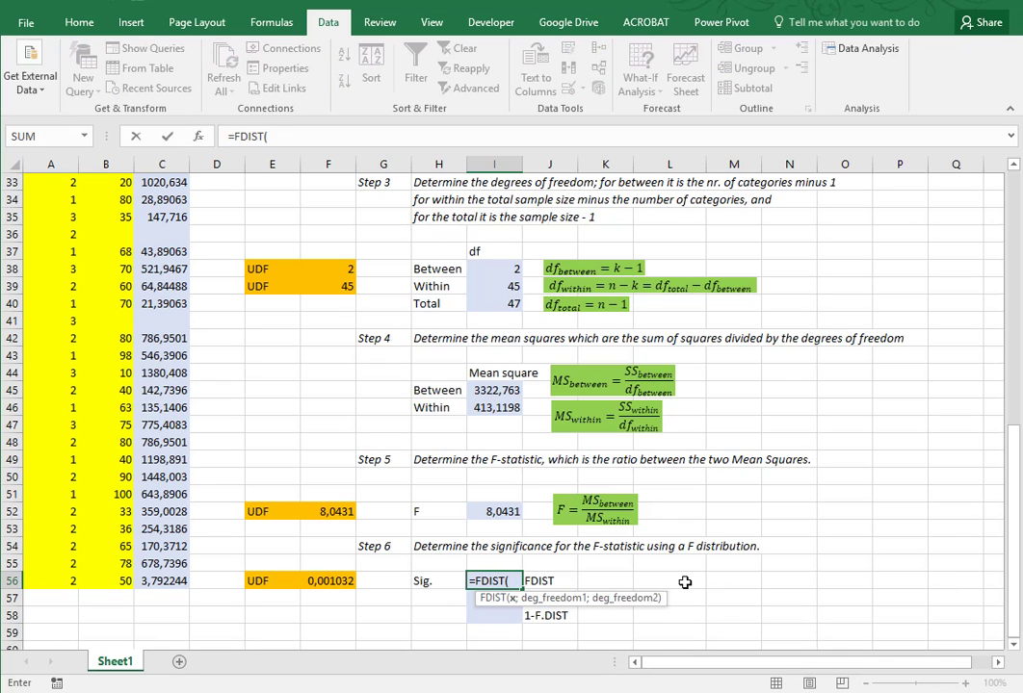
click(489, 513)
text(;)
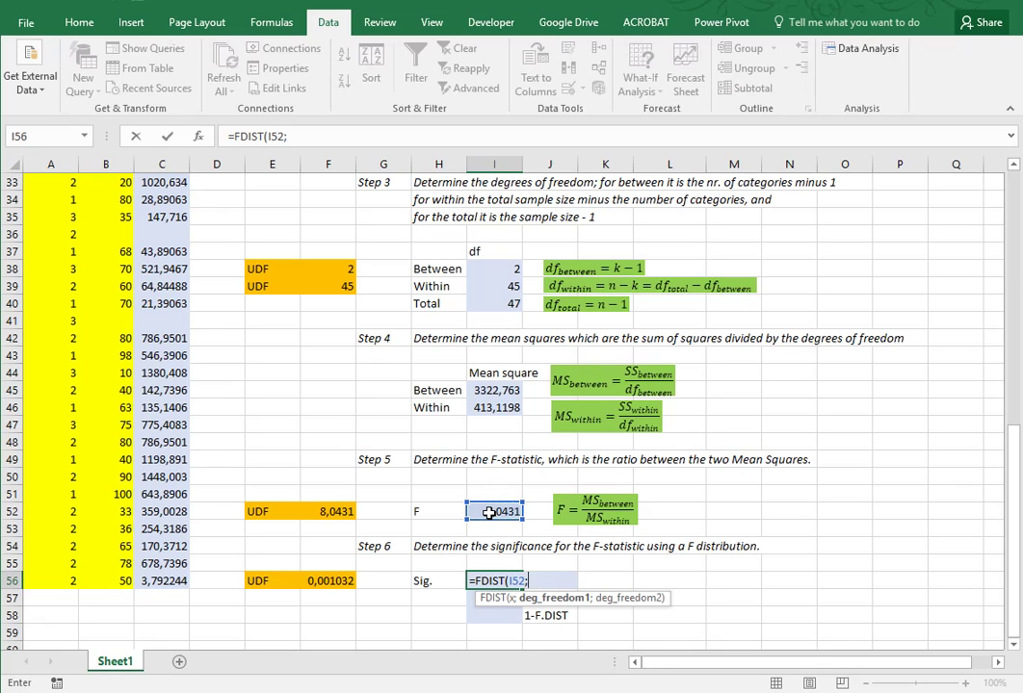
click(476, 268)
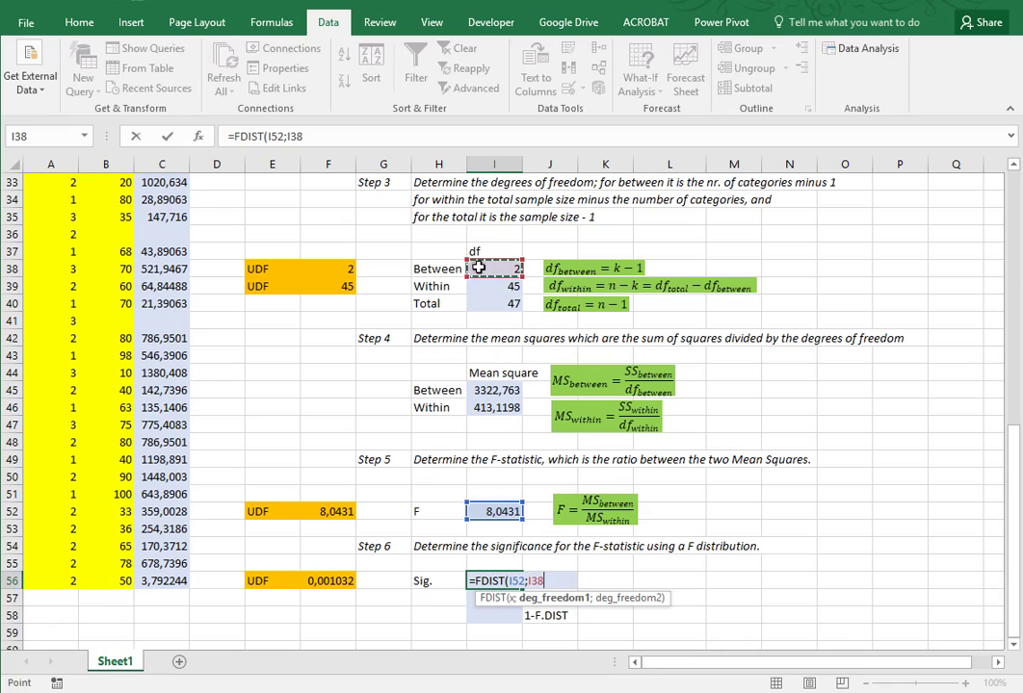
text(;)
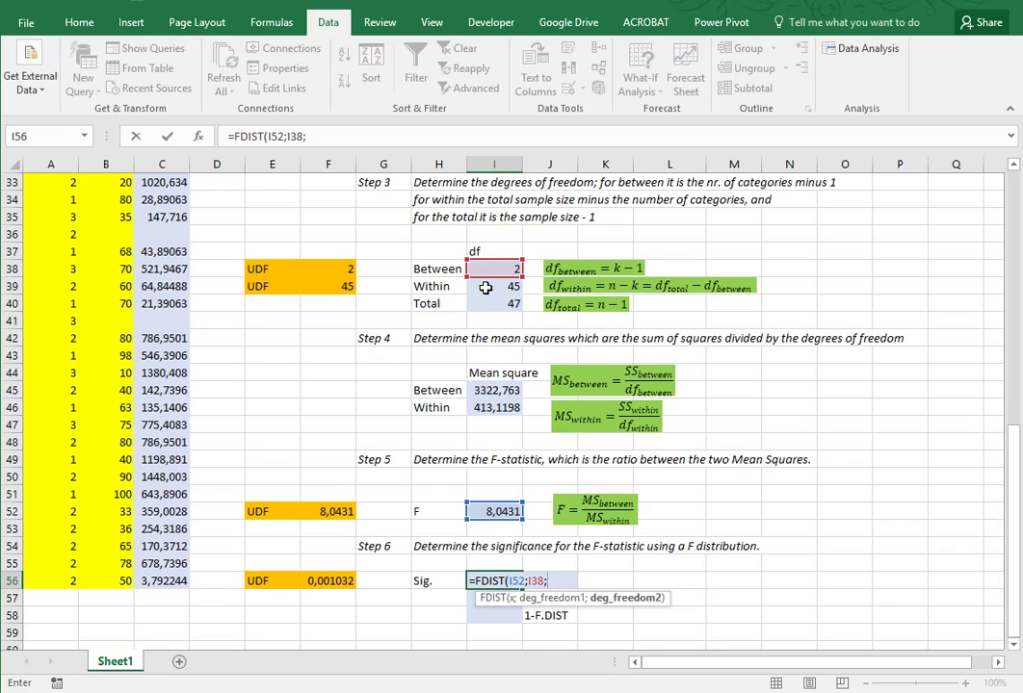
click(485, 287)
key(Return)
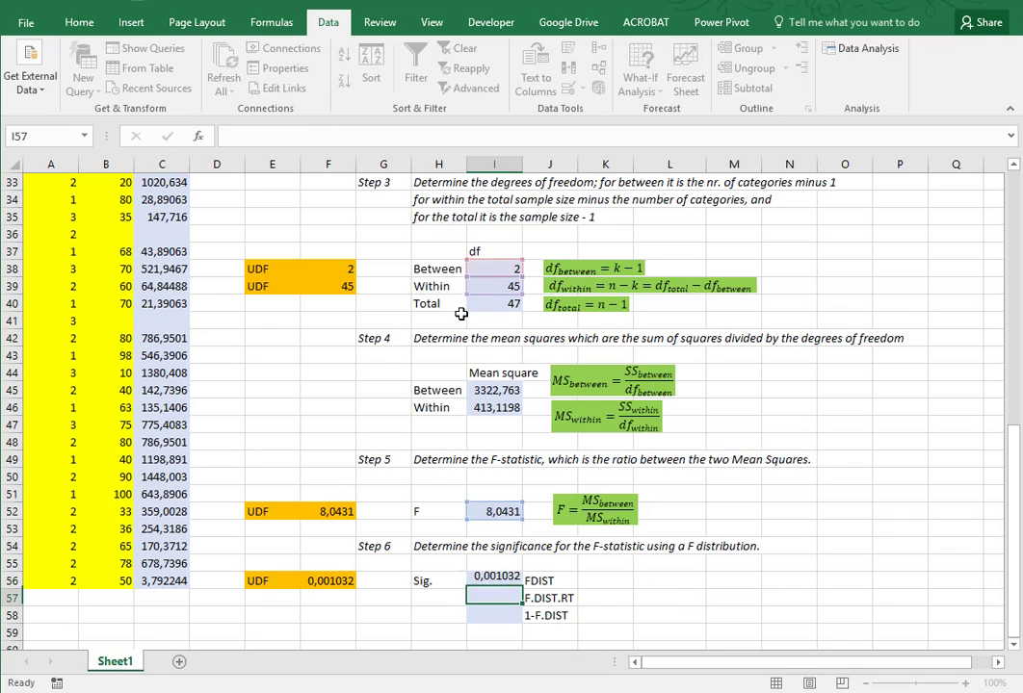
Enter =F.DIST.RT(I52;I38;I39) in I57 to calculate the significance with the right-tailed F distribution.
text(=)
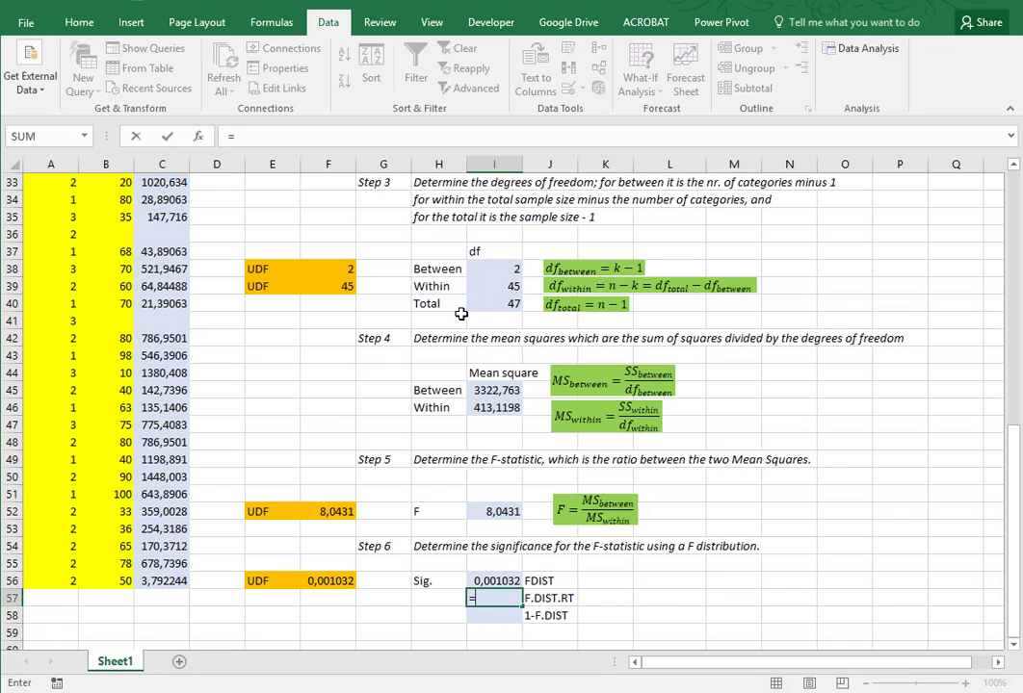
text(f)
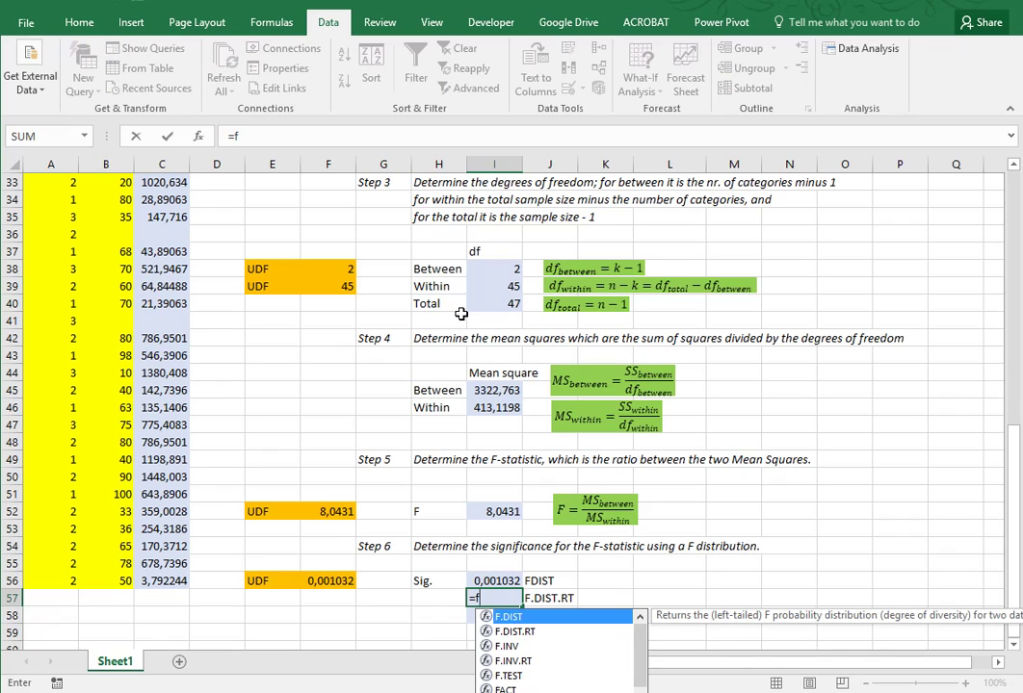
key(Down)
key(Tab)
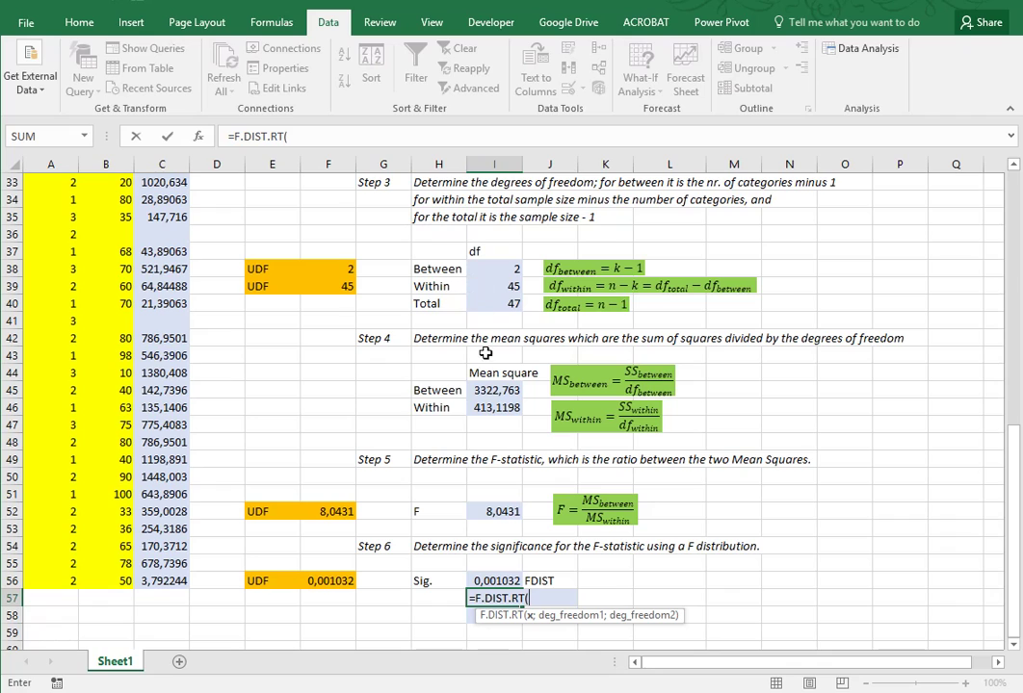
click(486, 511)
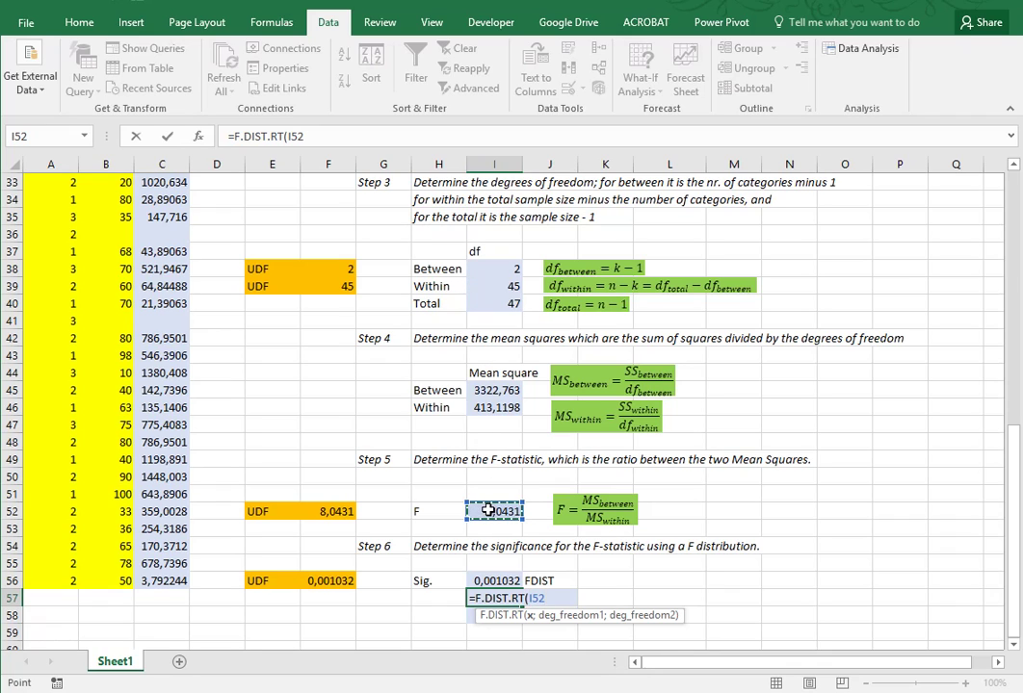
text(;)
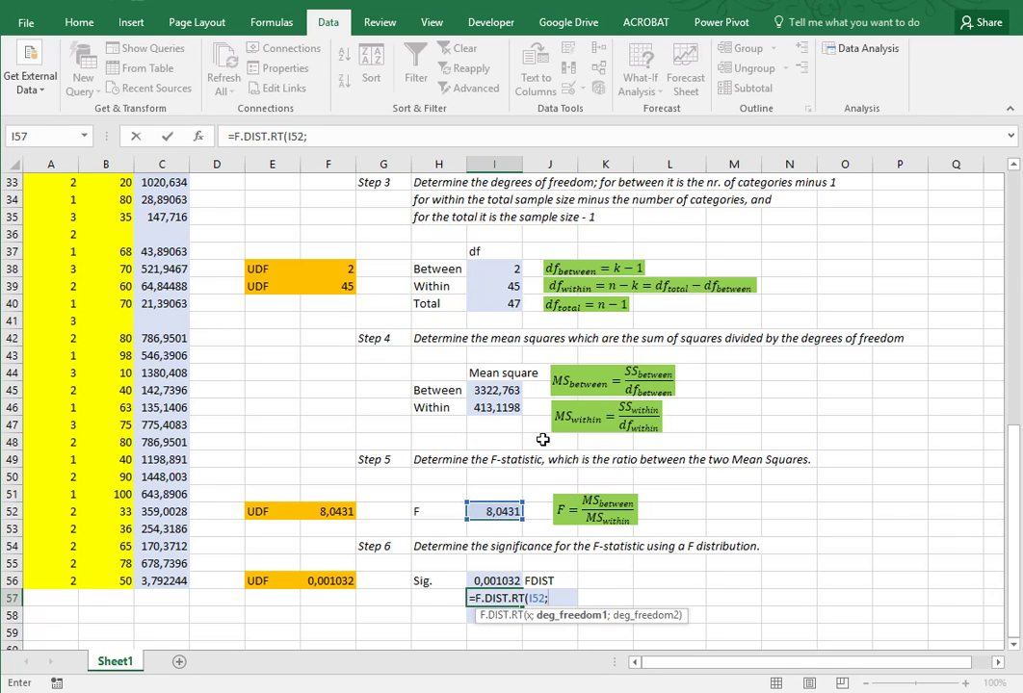
click(494, 270)
text(;)
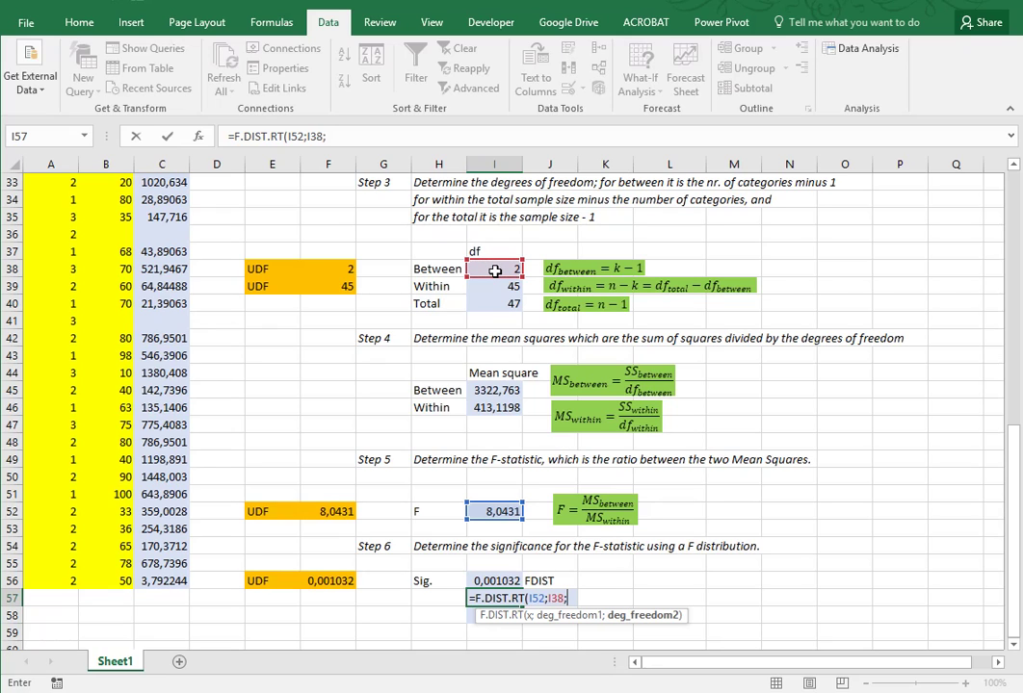
click(494, 287)
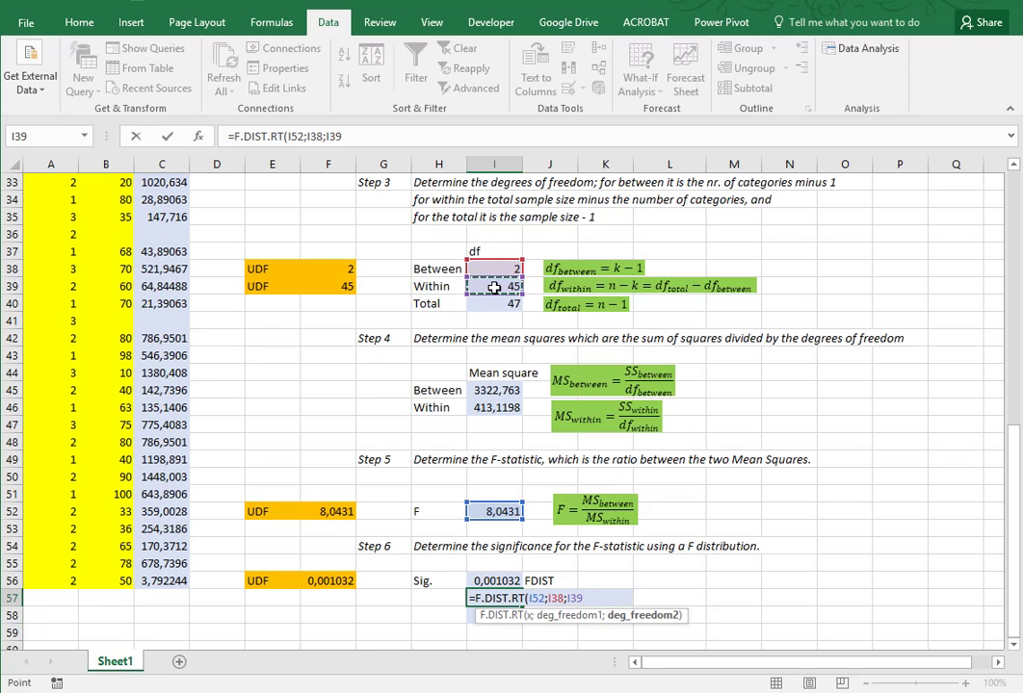
key(Return)
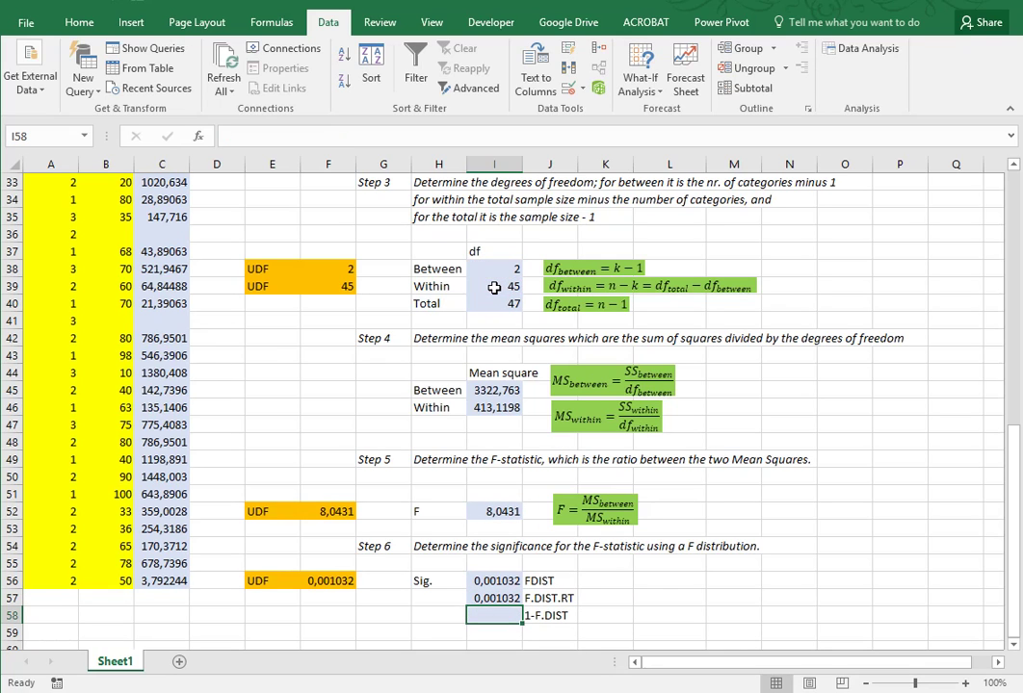
Enter =1-F.DIST(I52;I38;I39;TRUE) in I58 to calculate the significance from the cumulative left-tailed F distribution.
text(=)
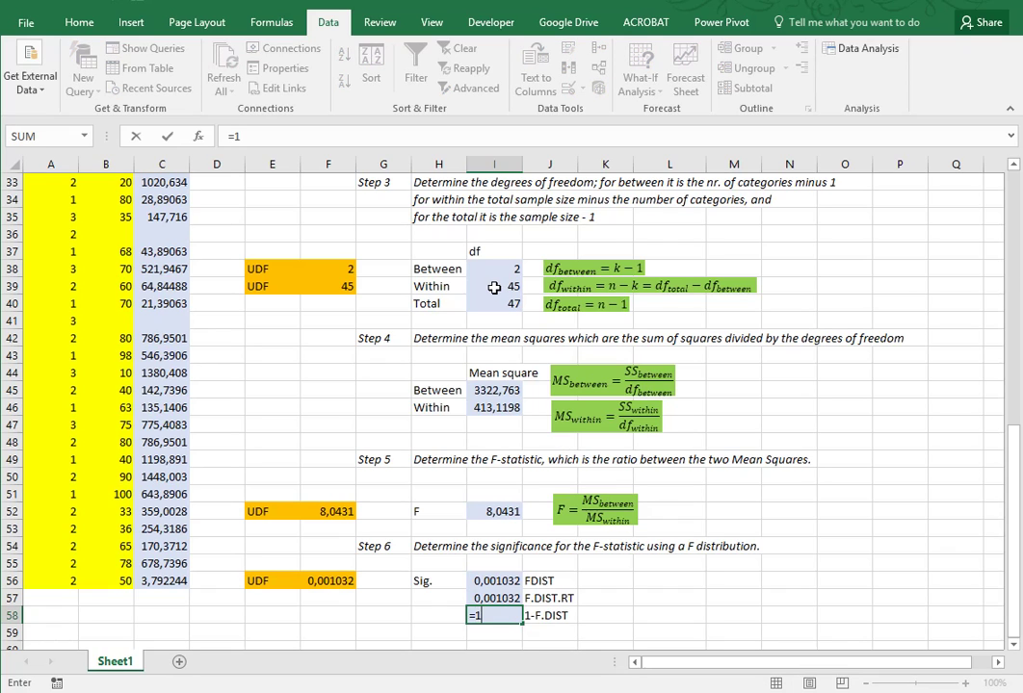
text(1-f.)
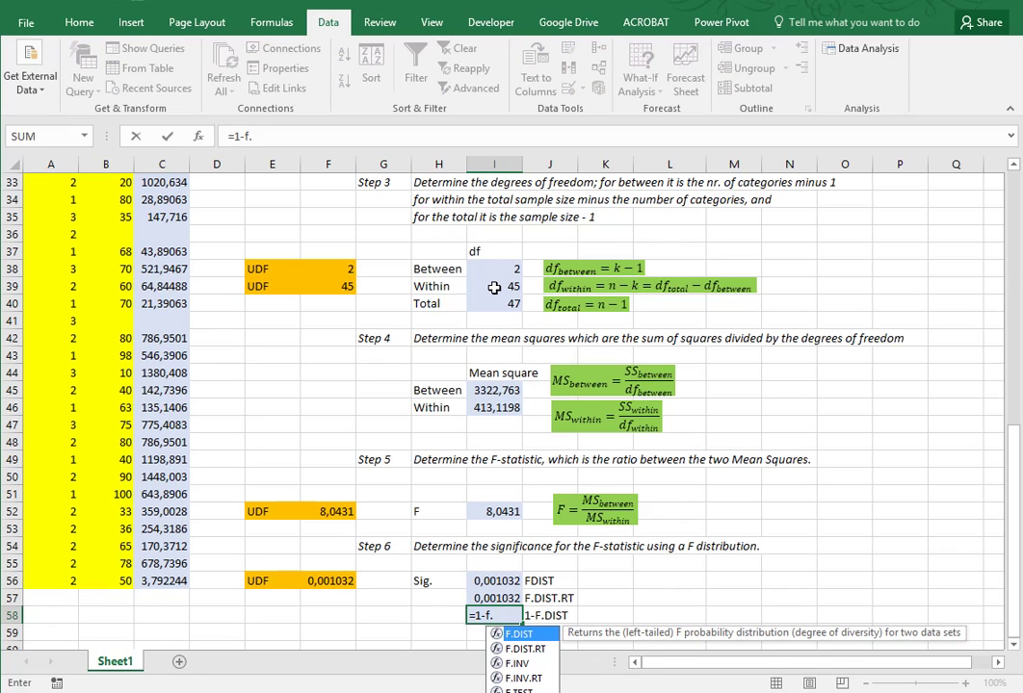
key(Tab)
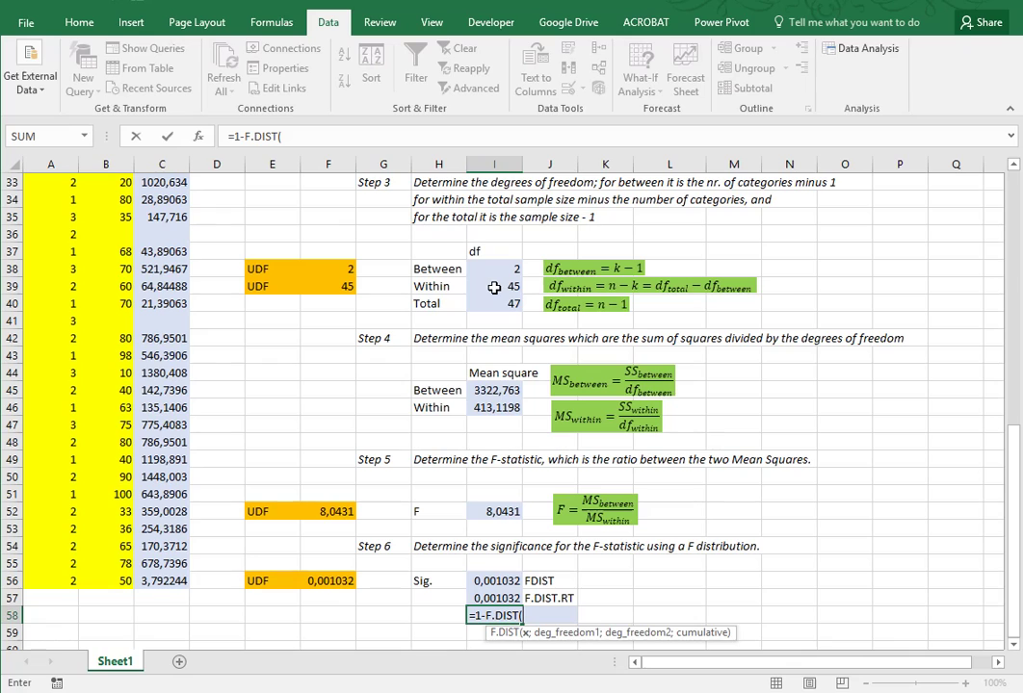
click(487, 516)
text(;)
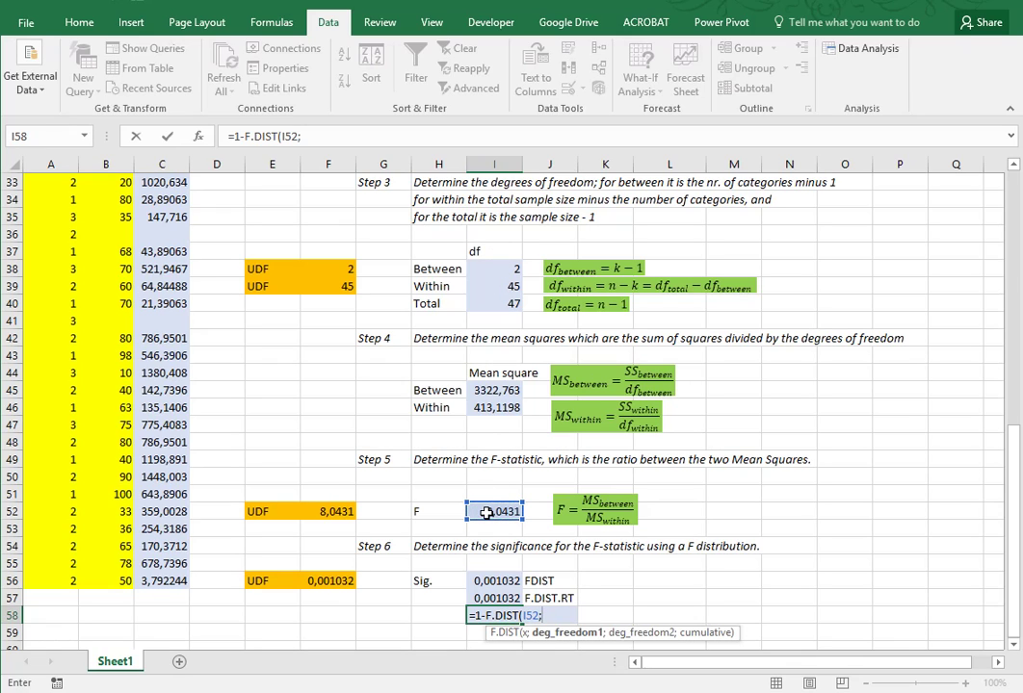
click(493, 270)
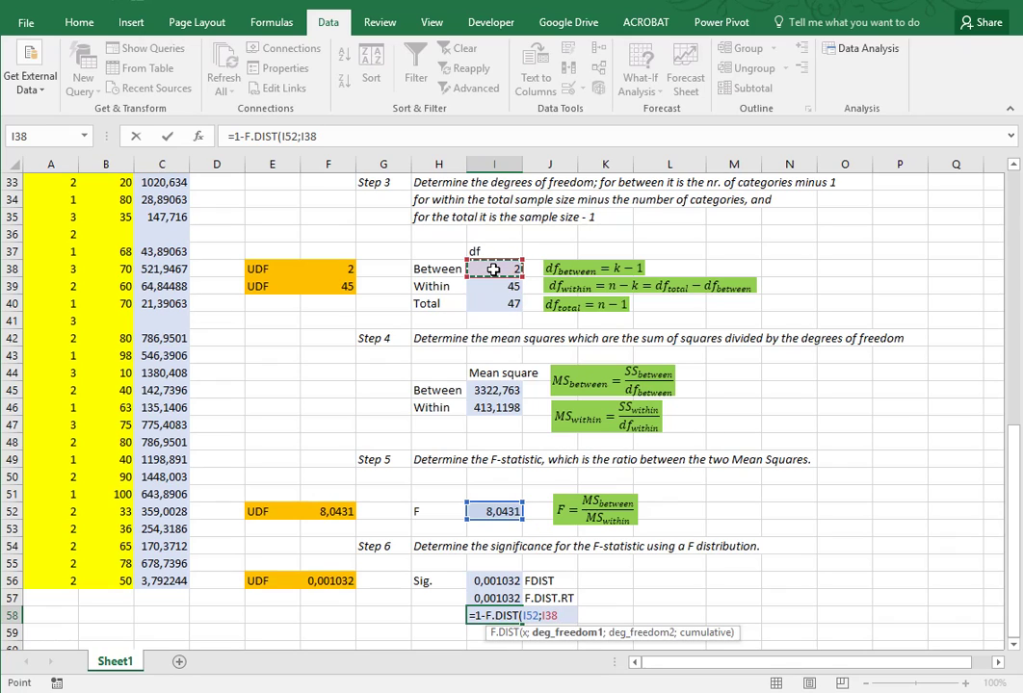
text(;)
click(495, 287)
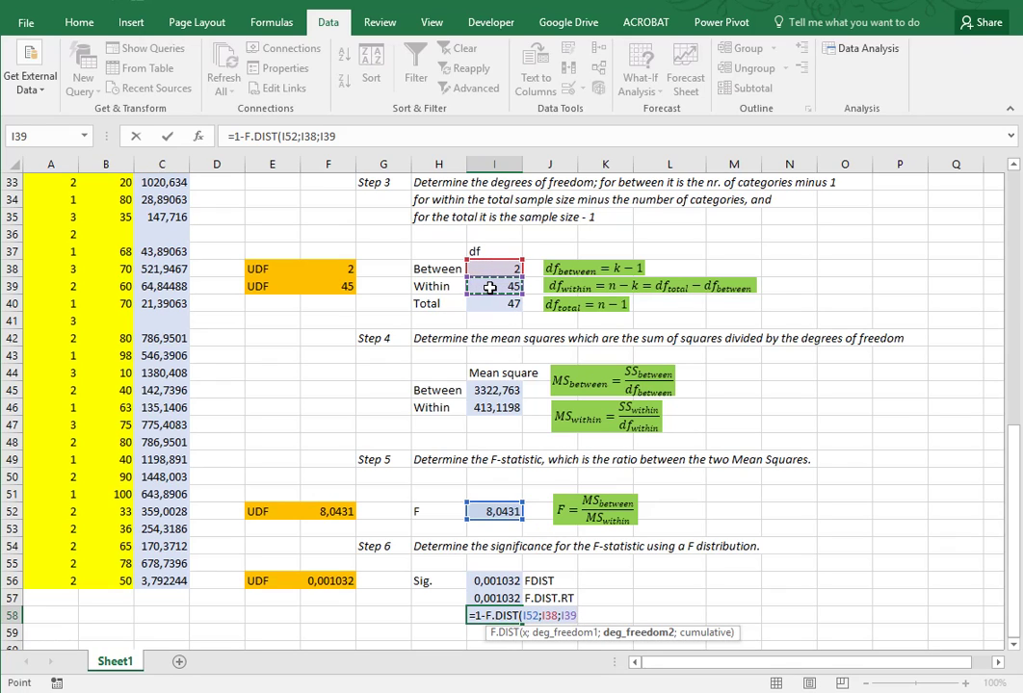
text(;T)
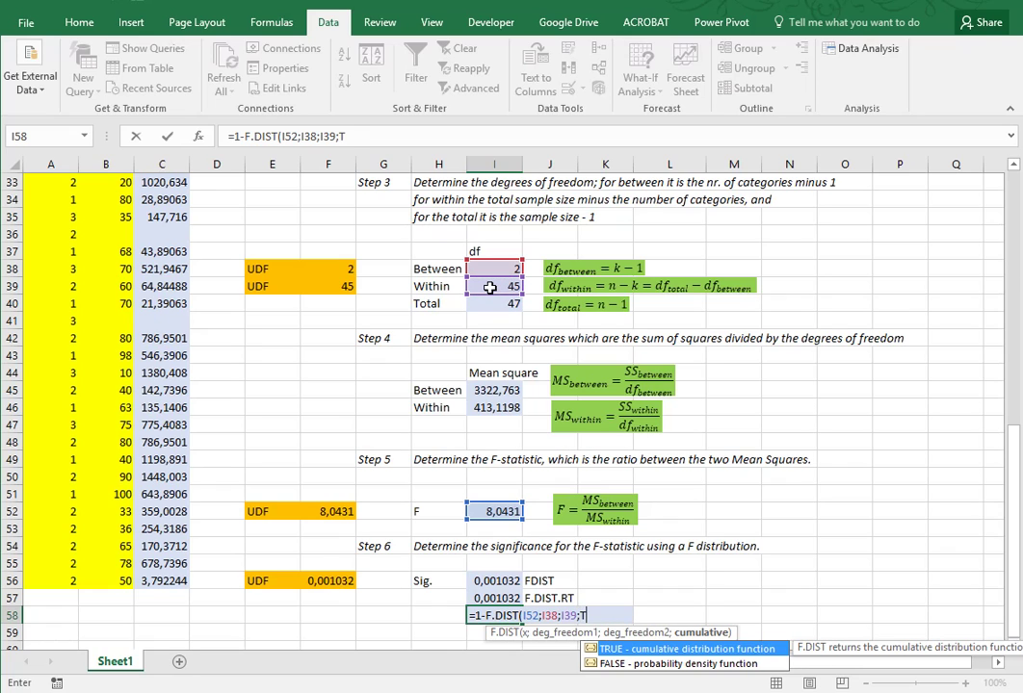
text(RUE))
key(Return)
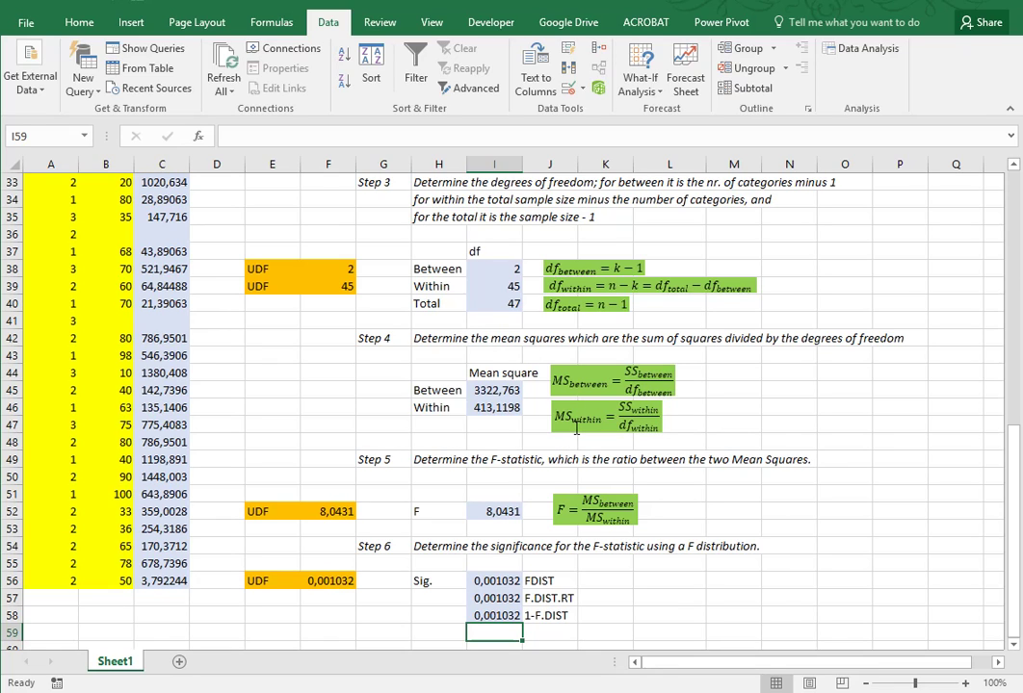
Examine the owa formulas behind the UDF significance in F56 and the UDF F-statistic in F52.
scroll(576, 431, up, 6)
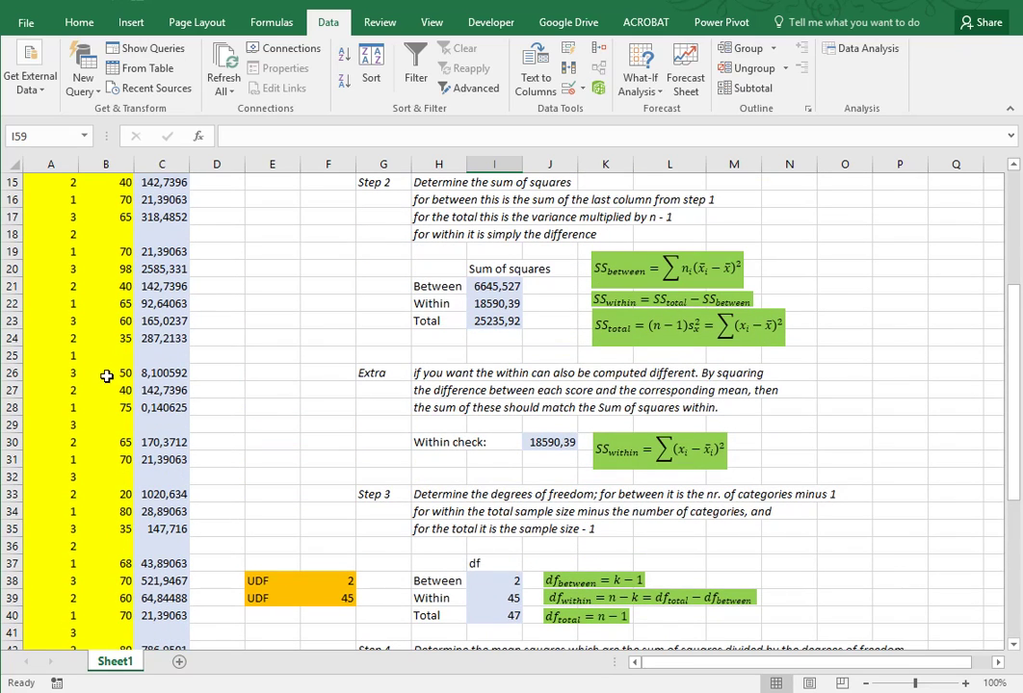
scroll(294, 390, down, 3)
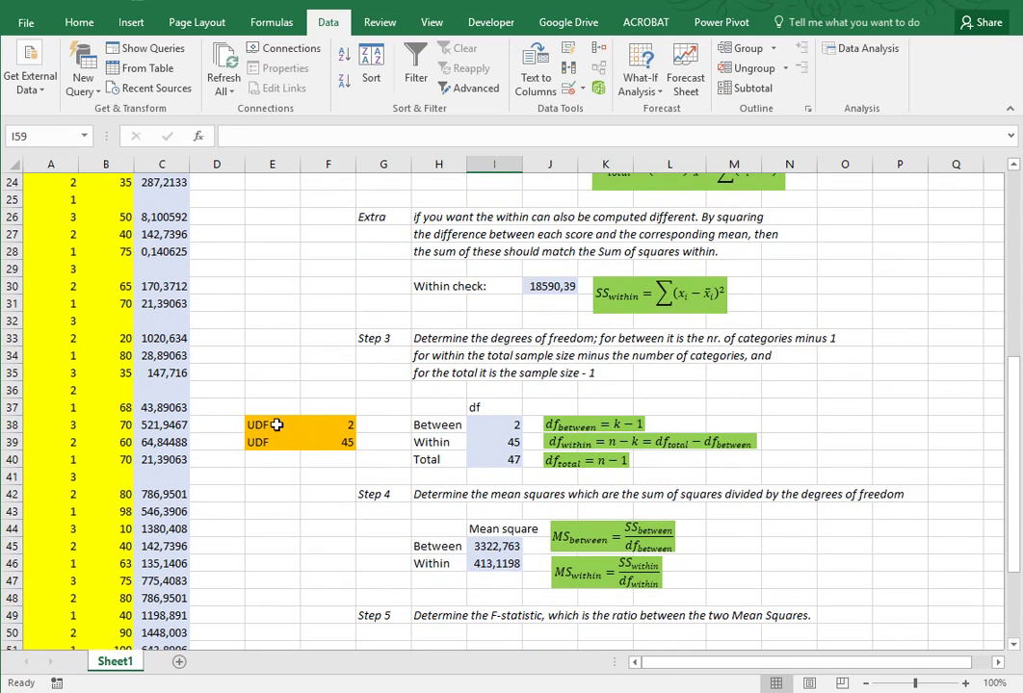
click(276, 425)
click(335, 425)
scroll(334, 424, down, 1)
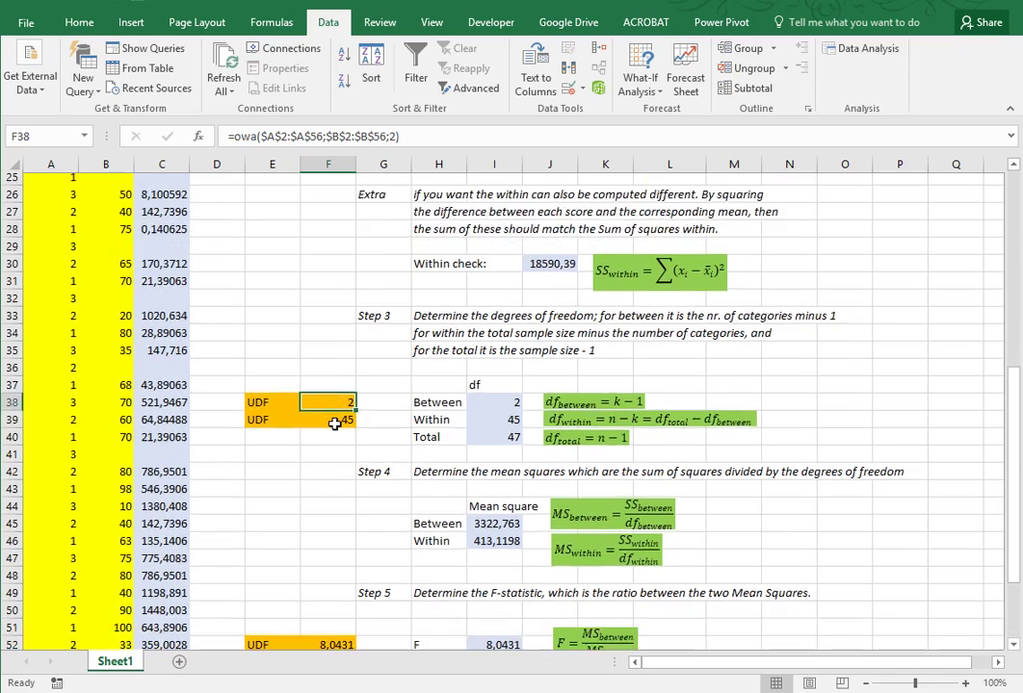
scroll(334, 424, down, 5)
double_click(322, 476)
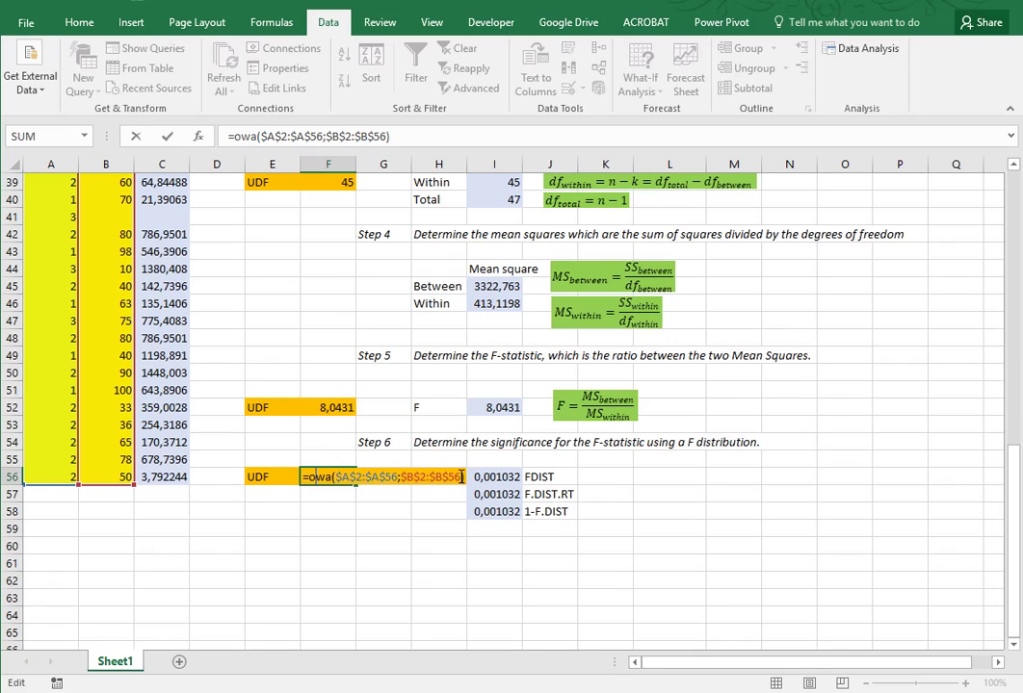
key(Return)
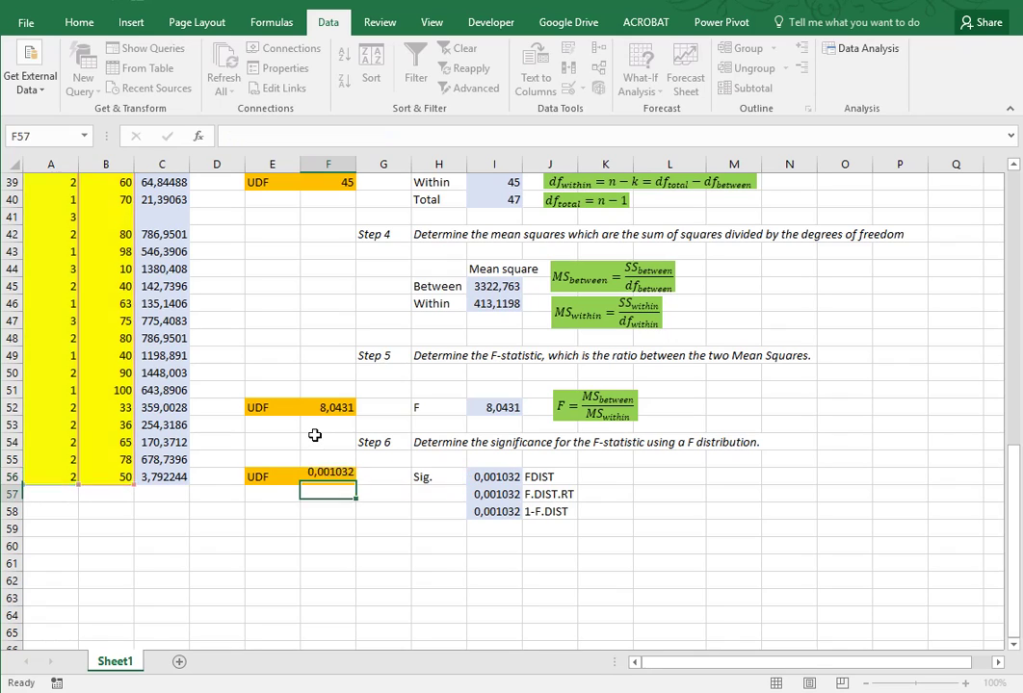
double_click(320, 407)
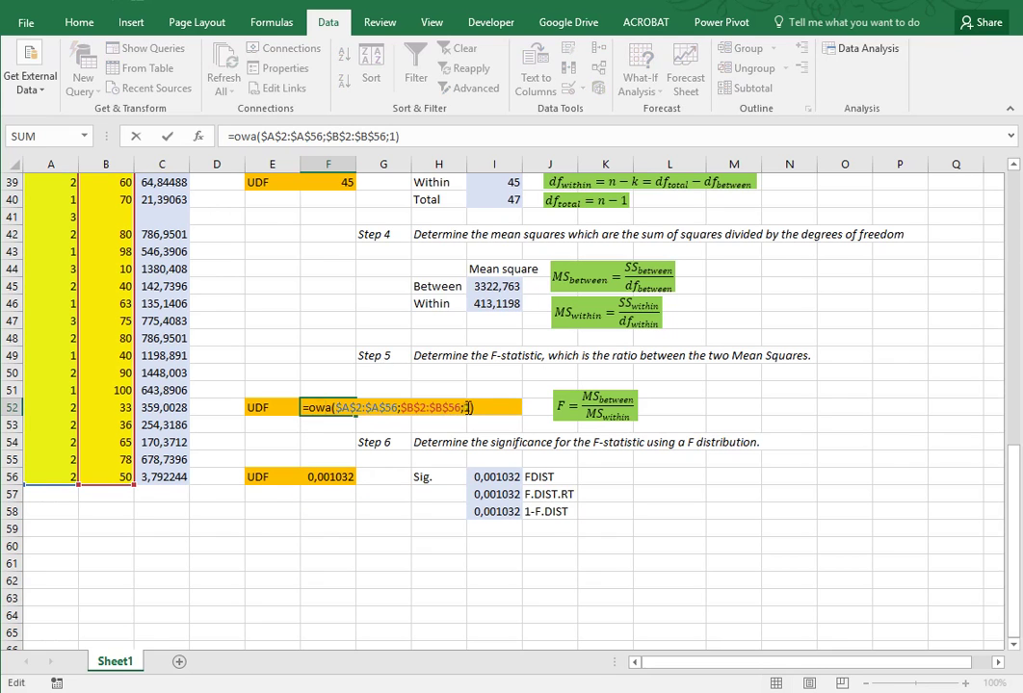
key(Return)
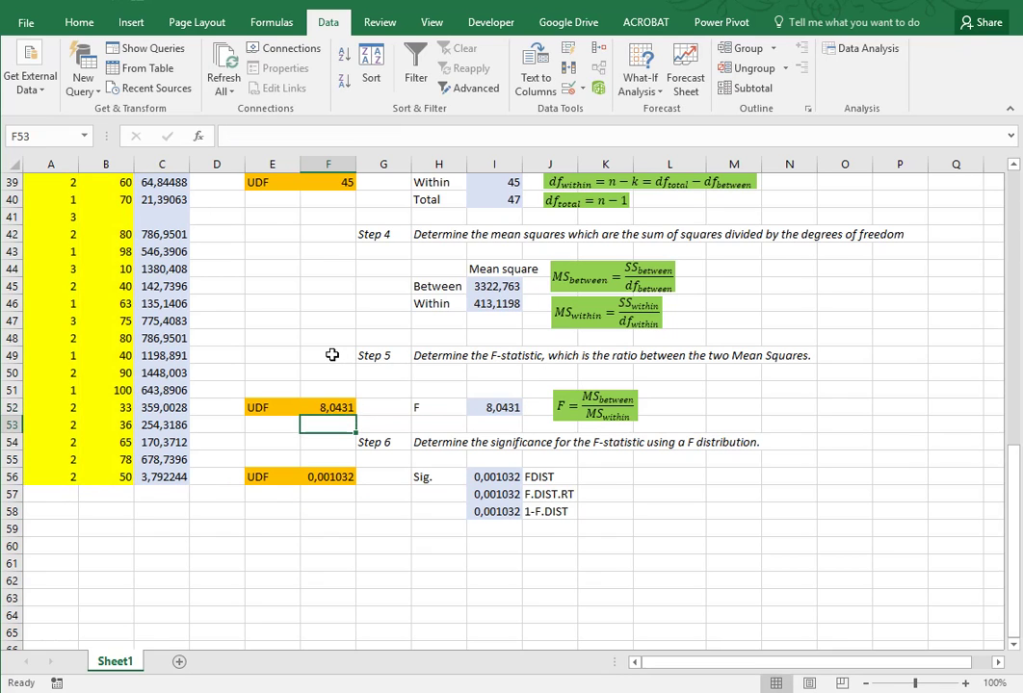
Examine the owa formulas behind the UDF degrees of freedom in F38 and F39.
scroll(332, 356, up, 3)
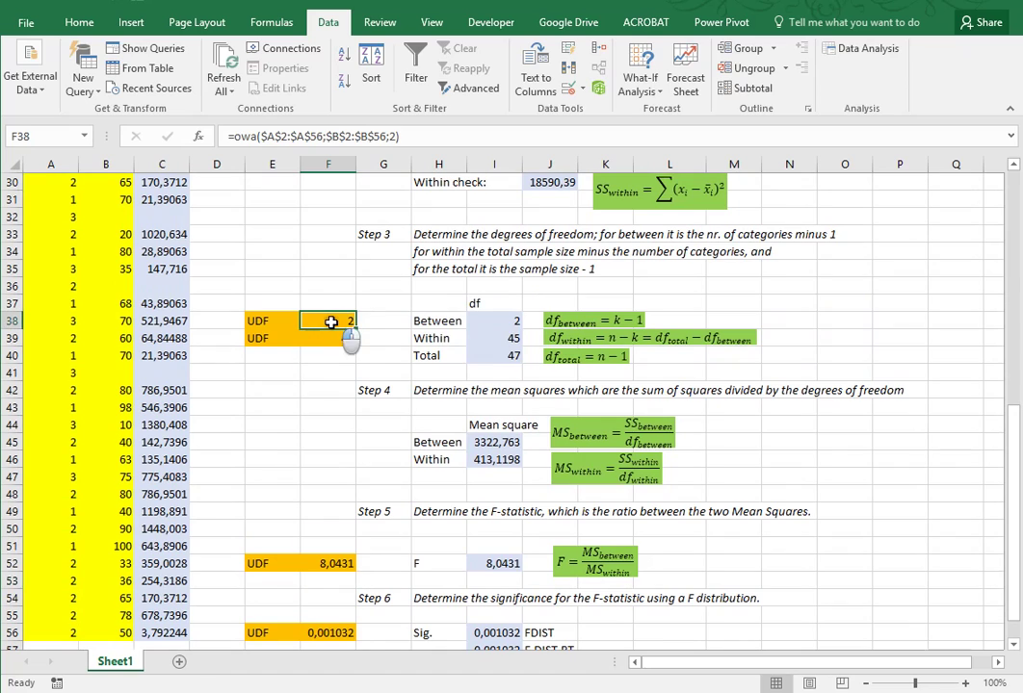
double_click(331, 320)
key(Return)
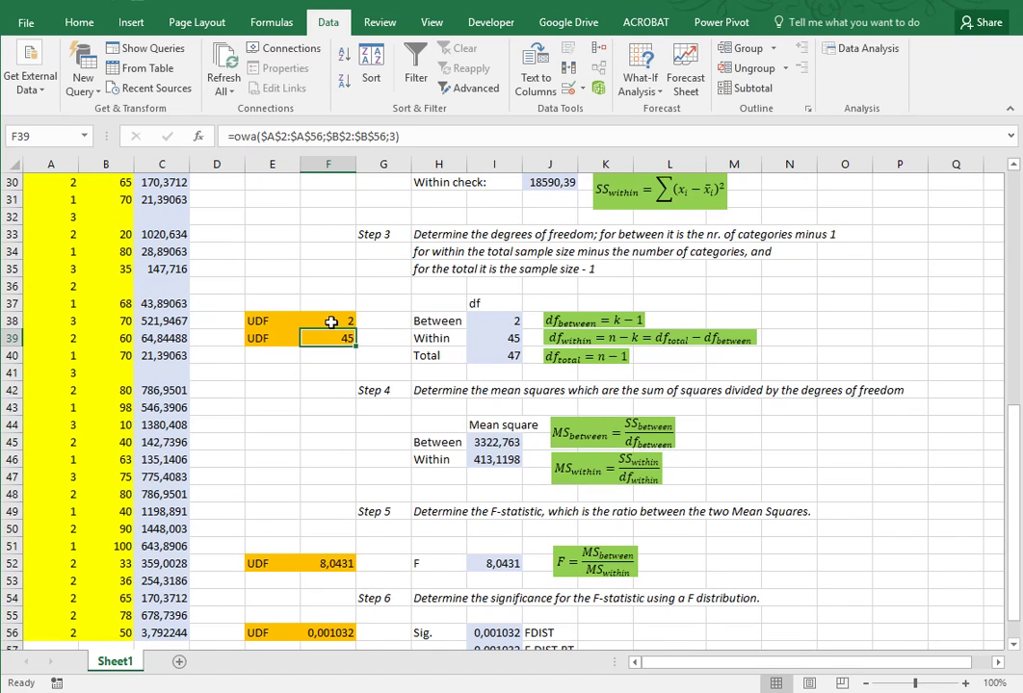
double_click(331, 336)
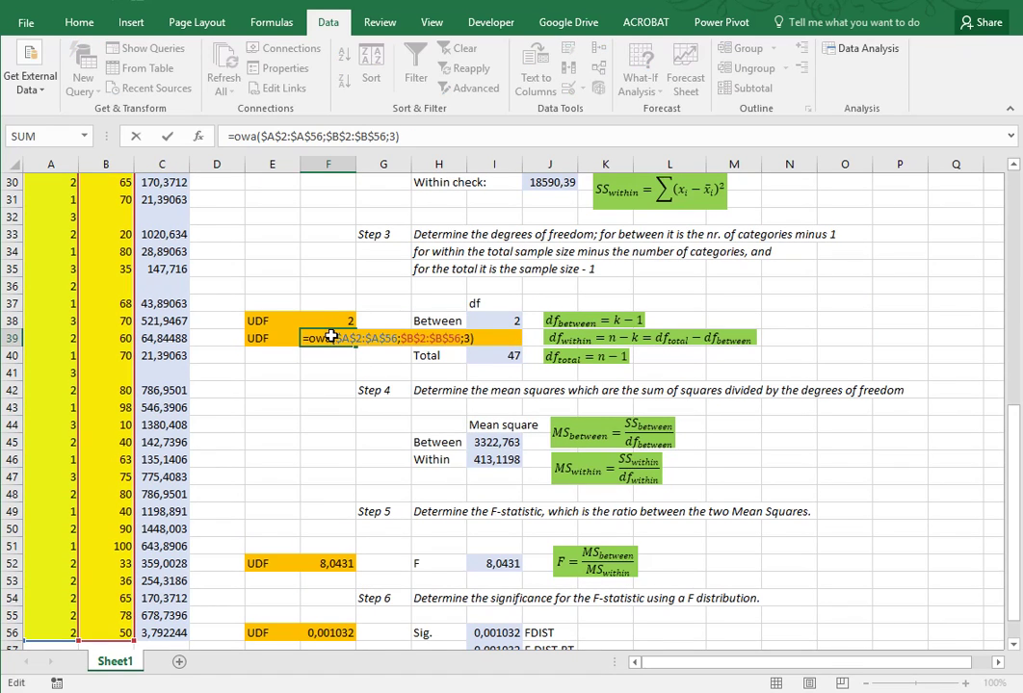
key(Return)
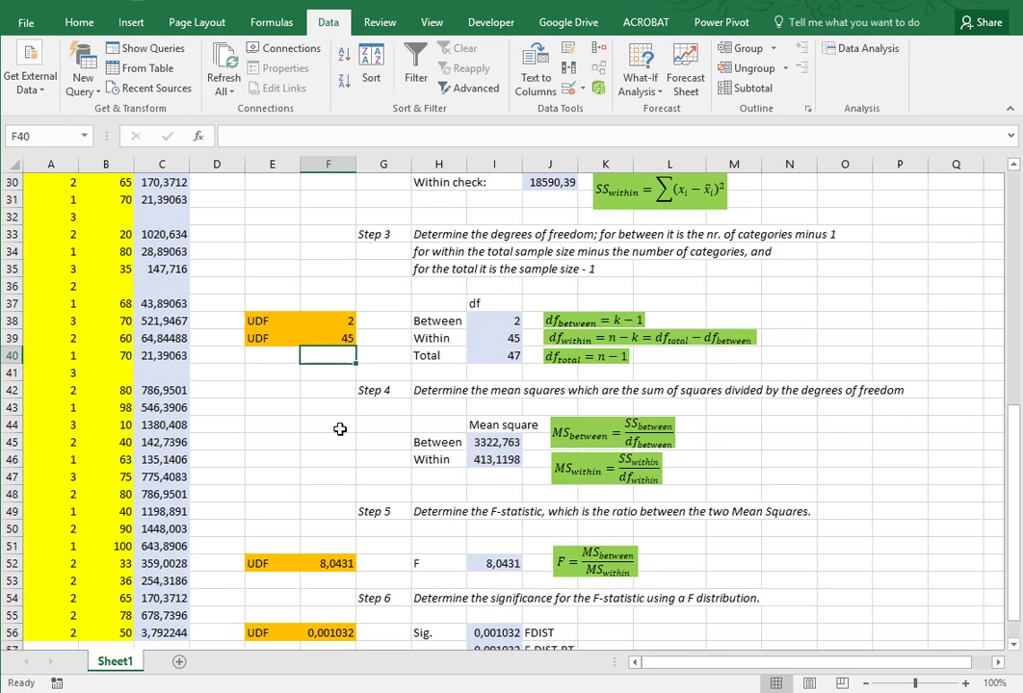
scroll(340, 429, down, 2)
scroll(340, 429, up, 12)
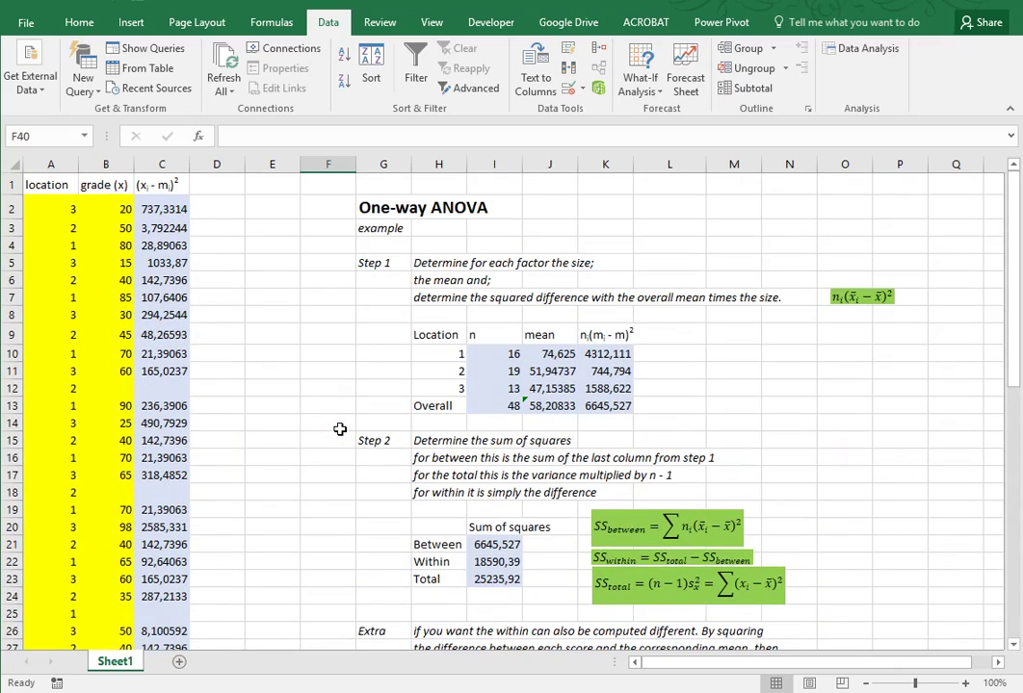
scroll(335, 423, down, 3)
scroll(331, 392, down, 4)
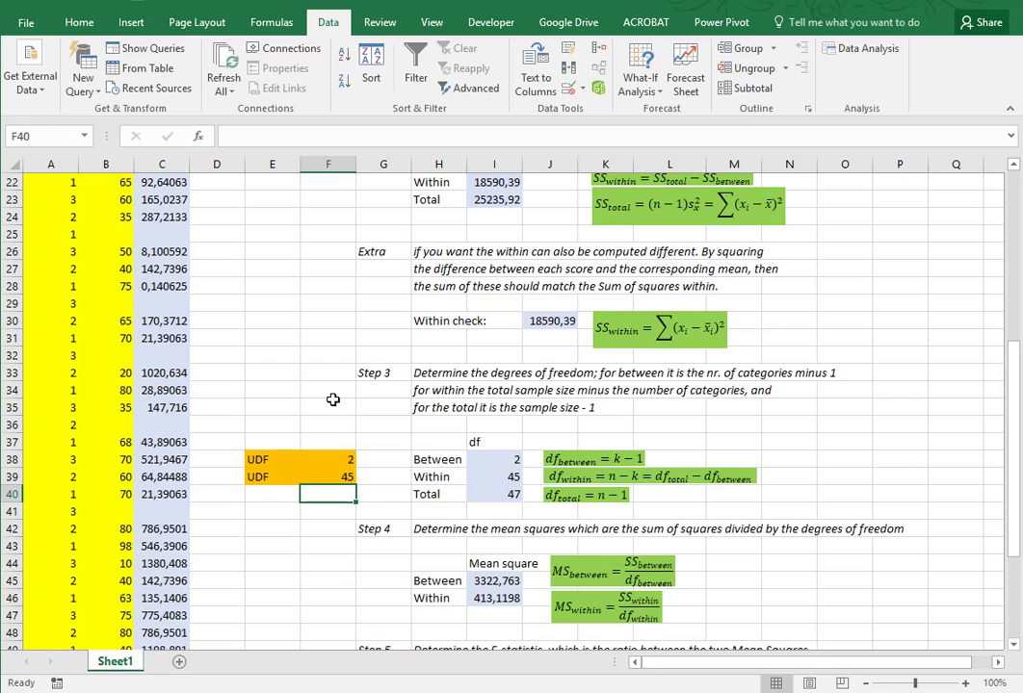
scroll(332, 399, down, 4)
scroll(333, 400, up, 10)
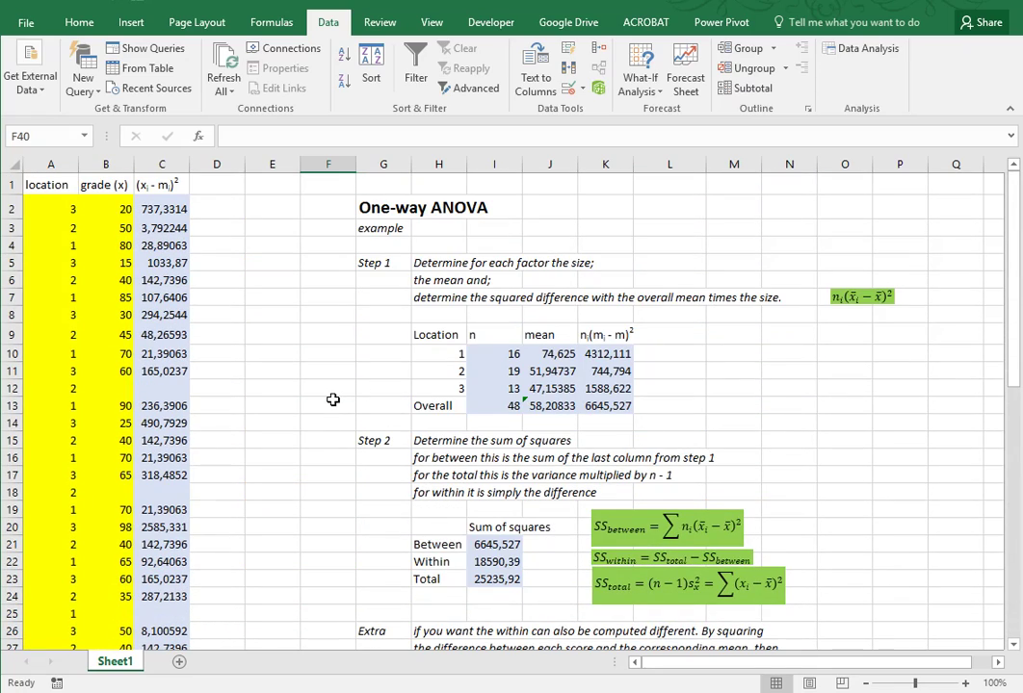